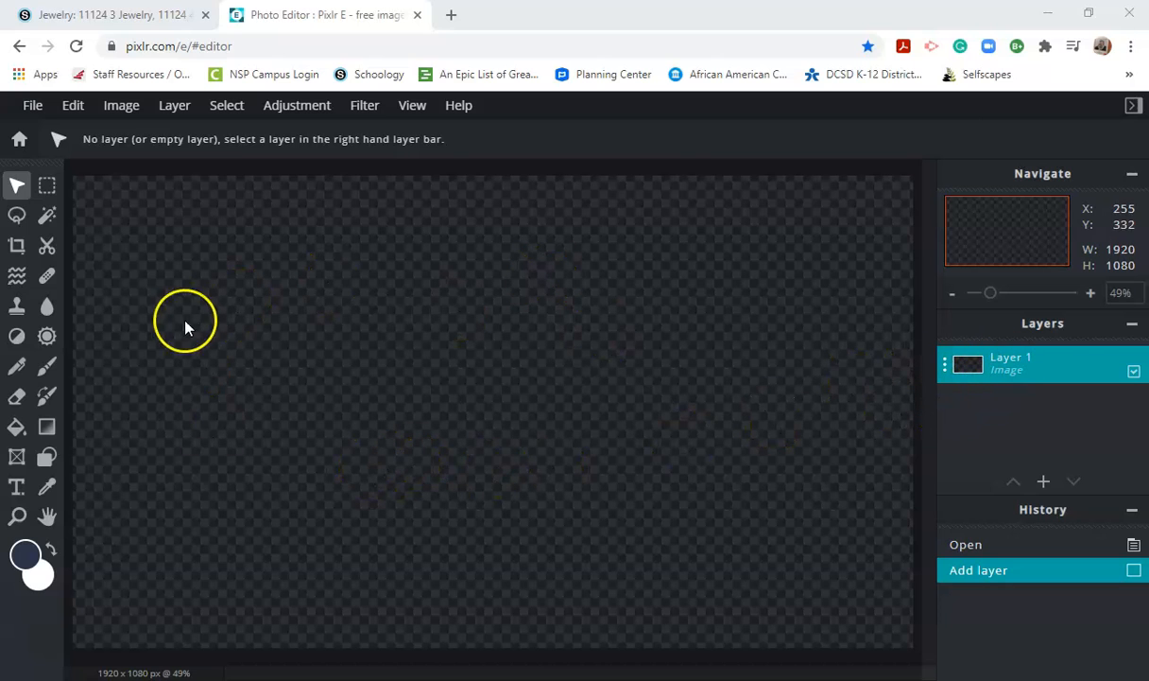
- Fill the empty layer with a linear gradient running vertically from dark blue at the canvas's top to white at its bottom
click(47, 430)
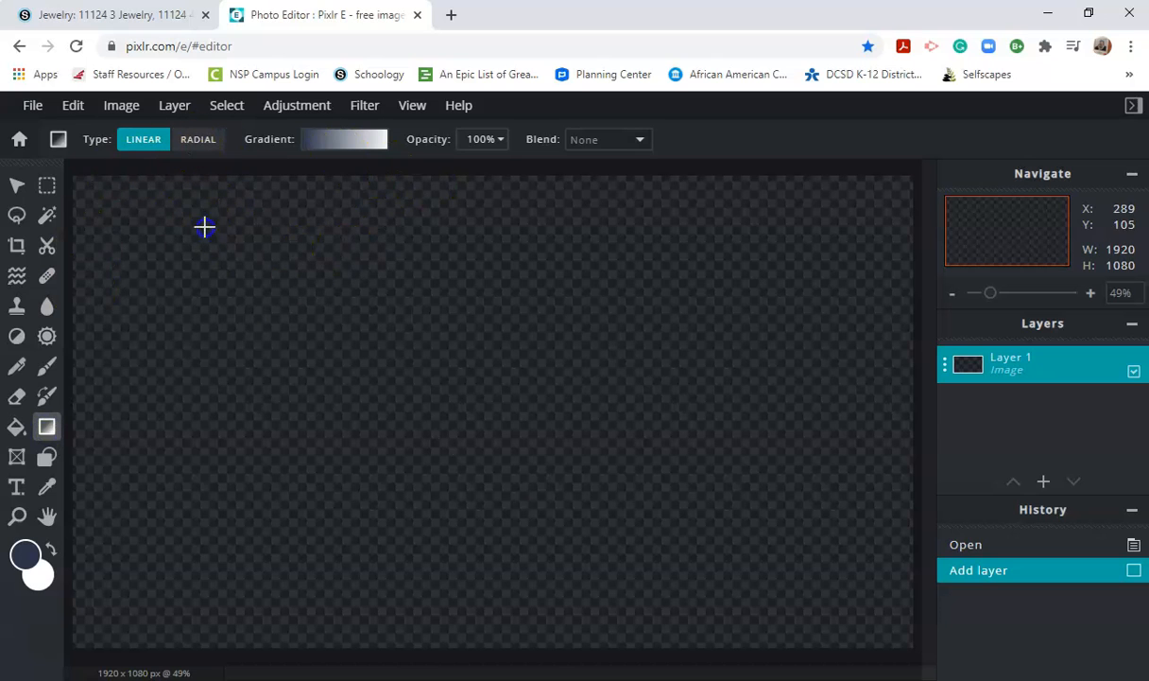
drag(204, 227, 608, 584)
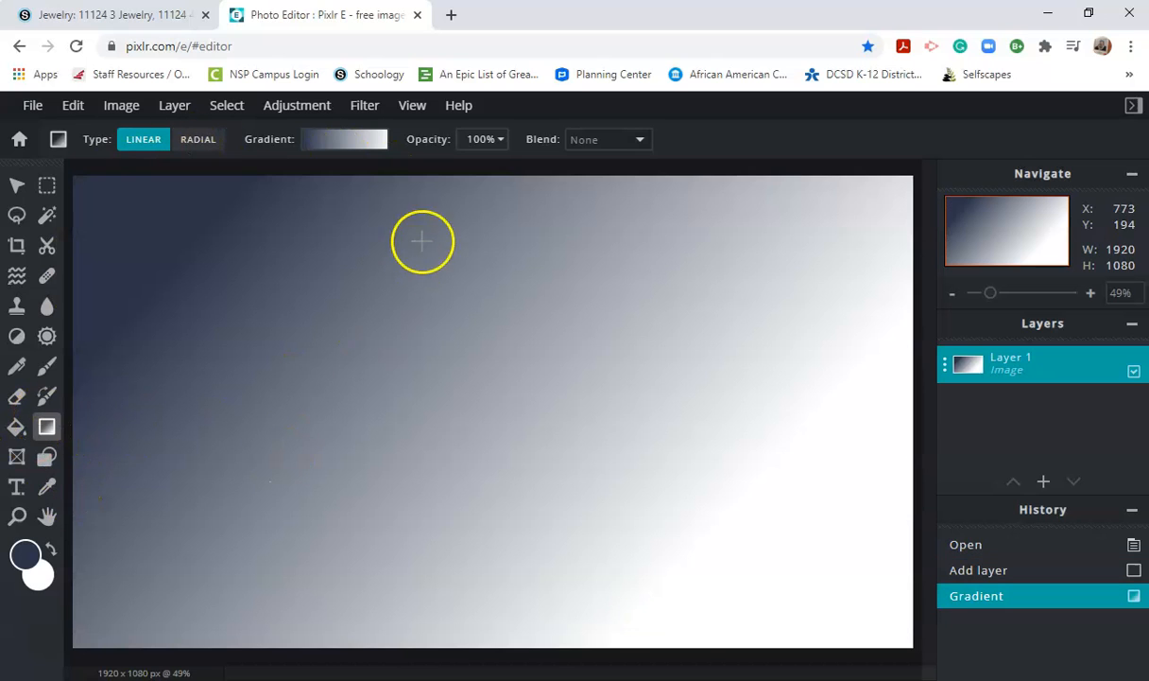
drag(441, 196, 439, 523)
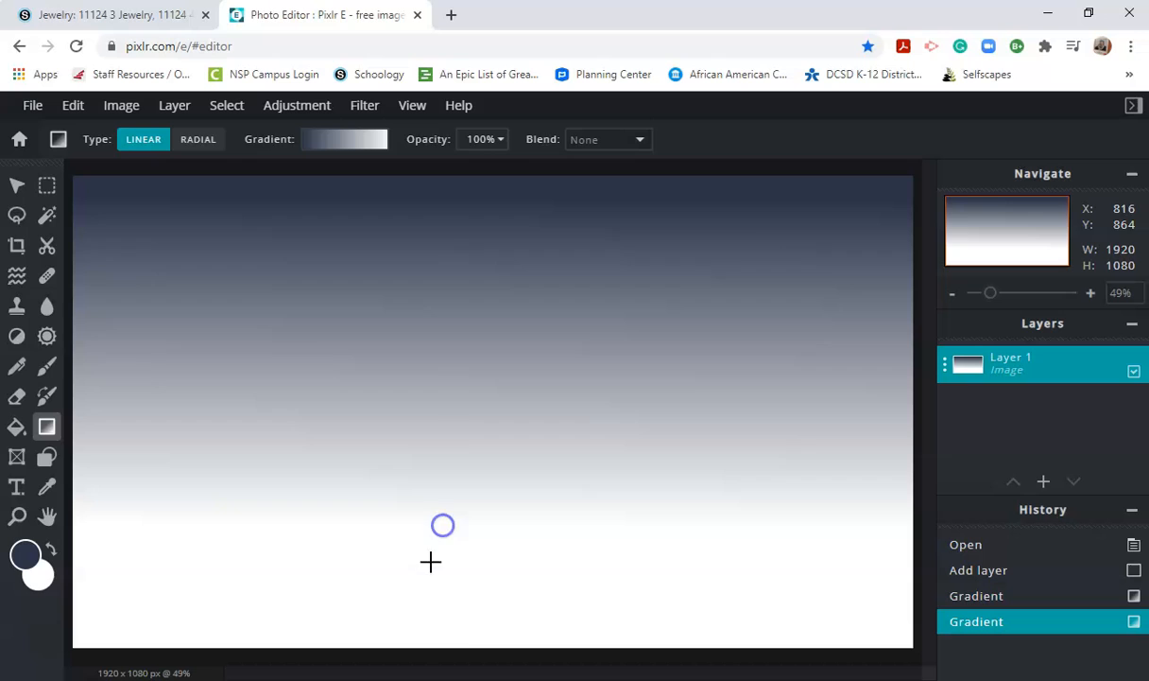
click(345, 147)
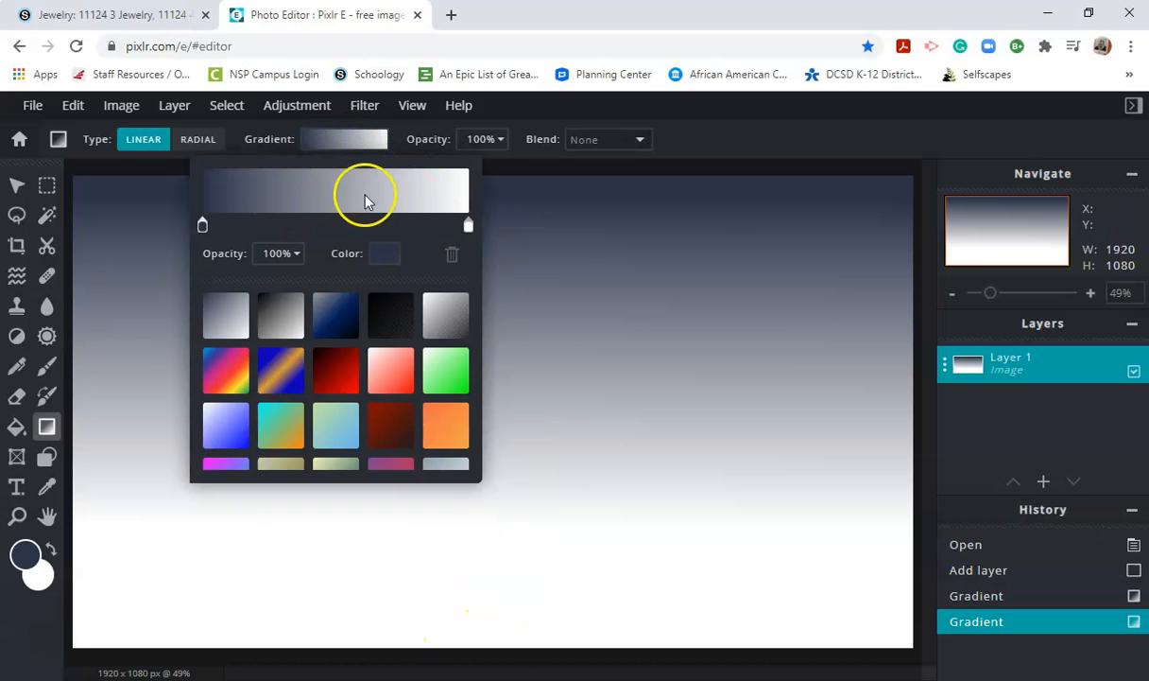
click(379, 257)
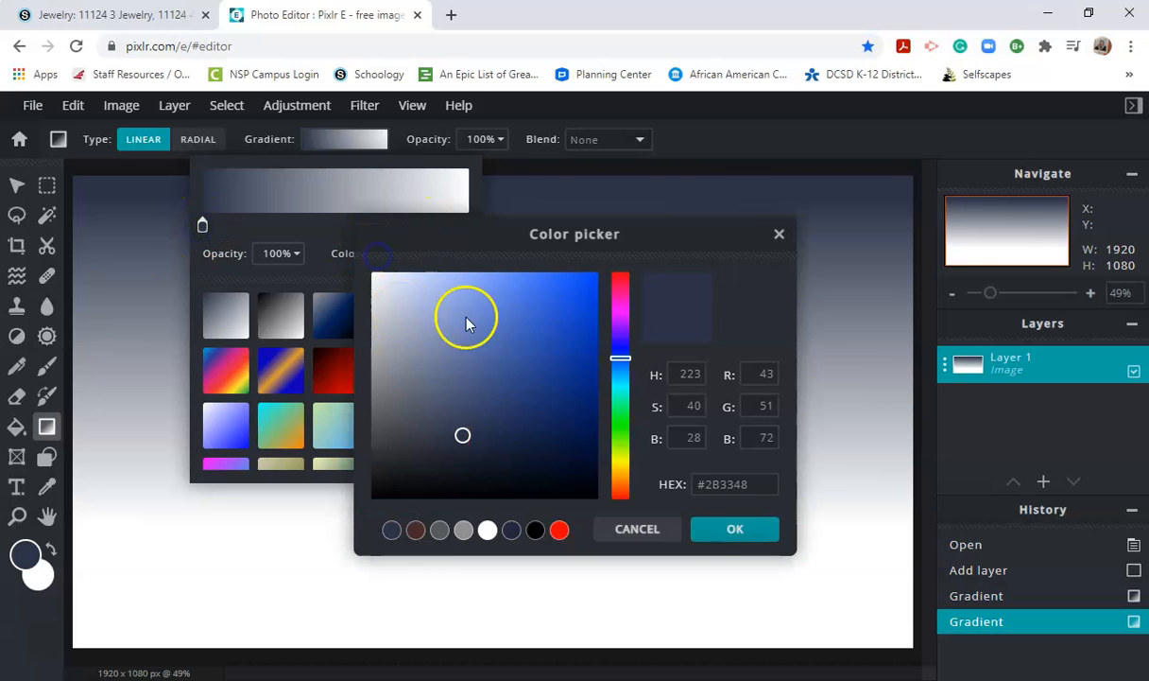
click(535, 529)
click(487, 529)
drag(454, 368, 480, 398)
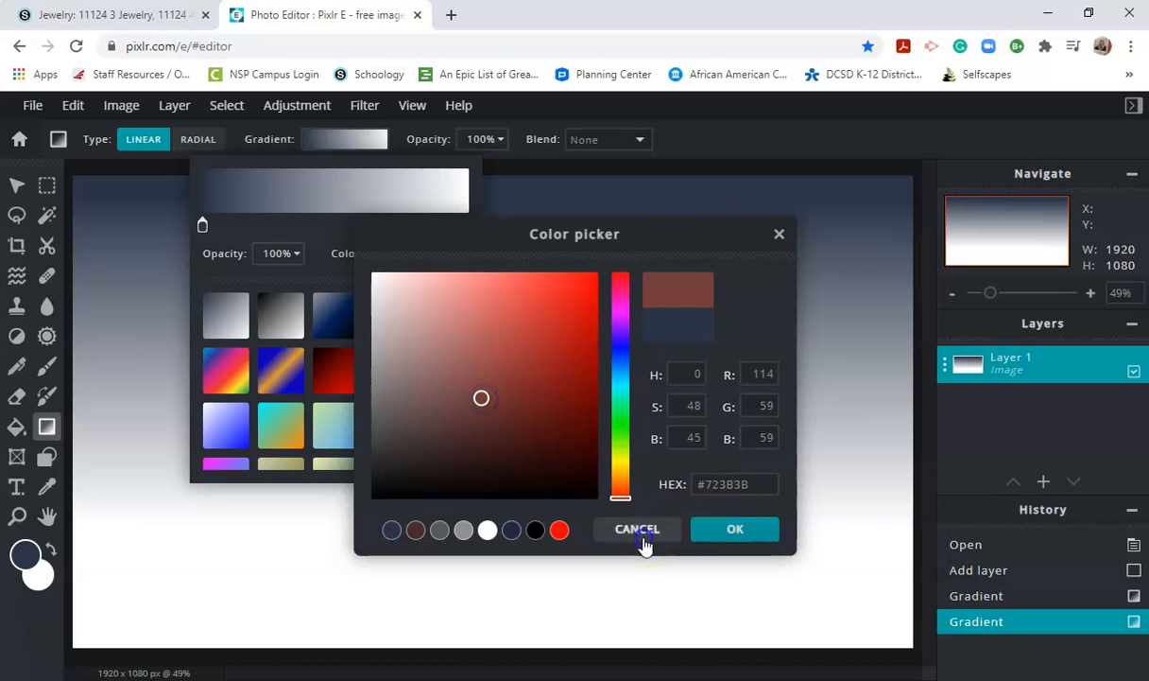
click(643, 534)
click(563, 496)
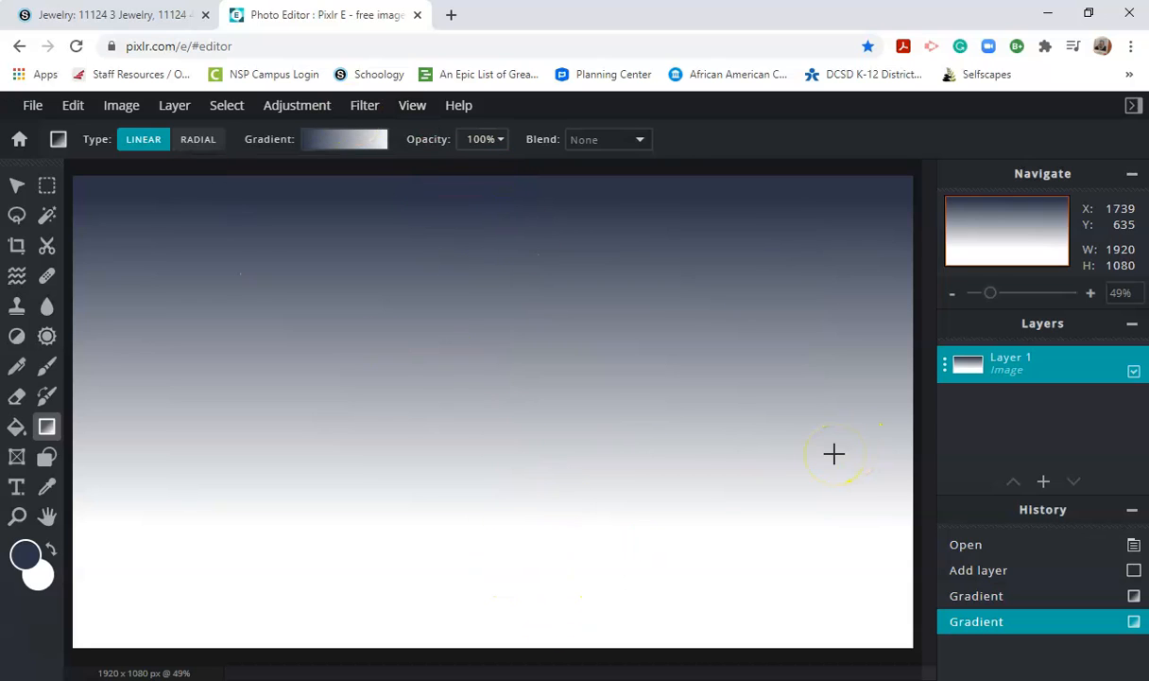
- Open a new browser tab and search DuckDuckGo for "puma cleat"
click(450, 16)
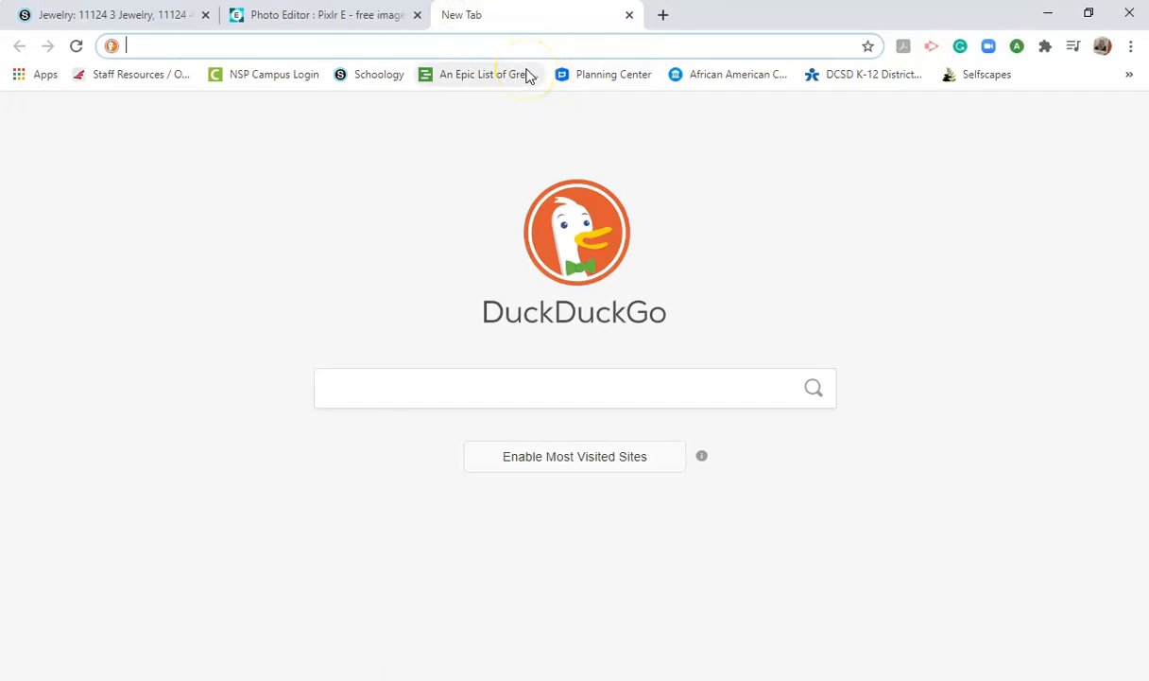
click(542, 381)
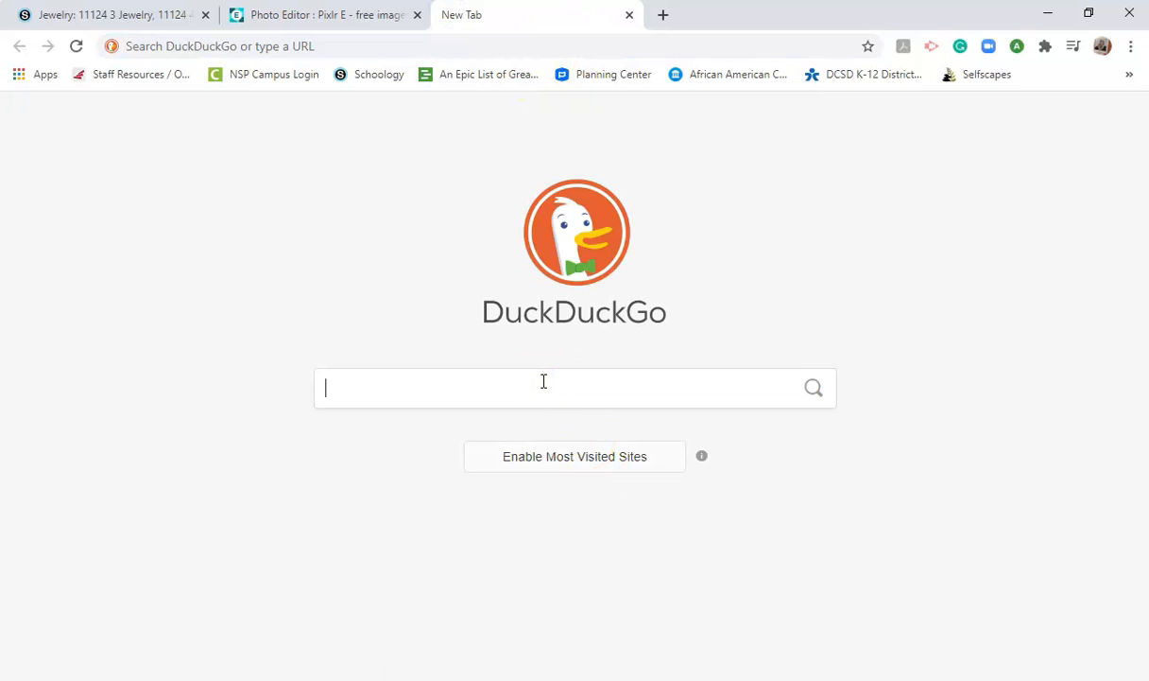
text(puma)
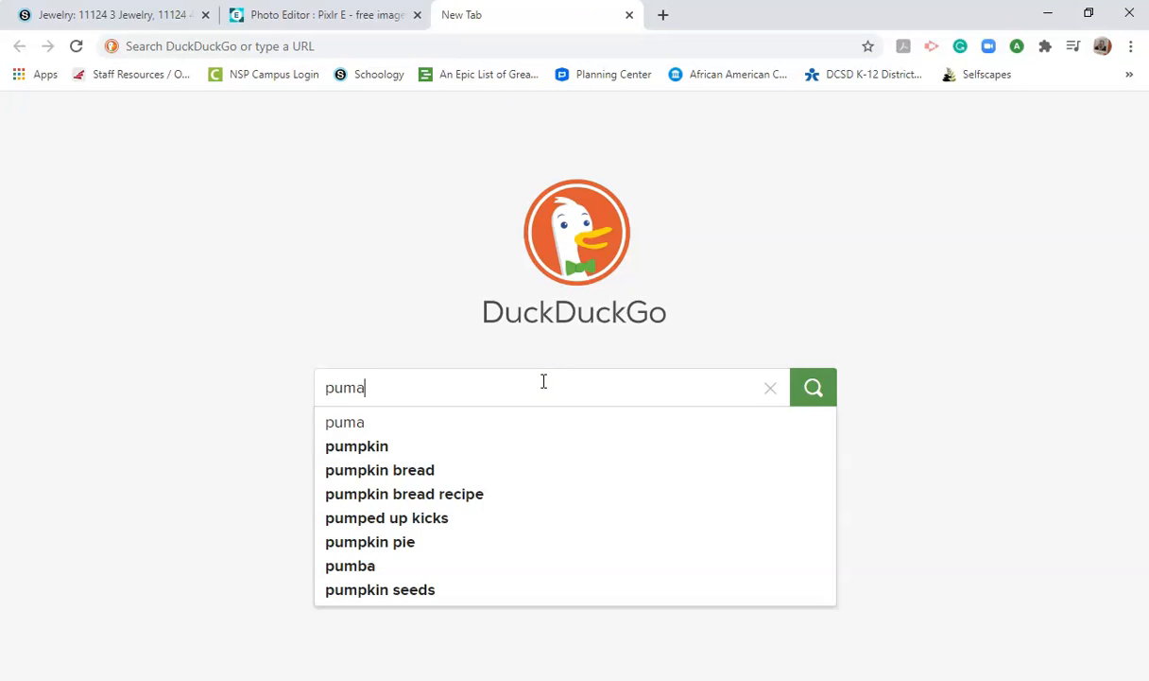
text( cleat)
key(Return)
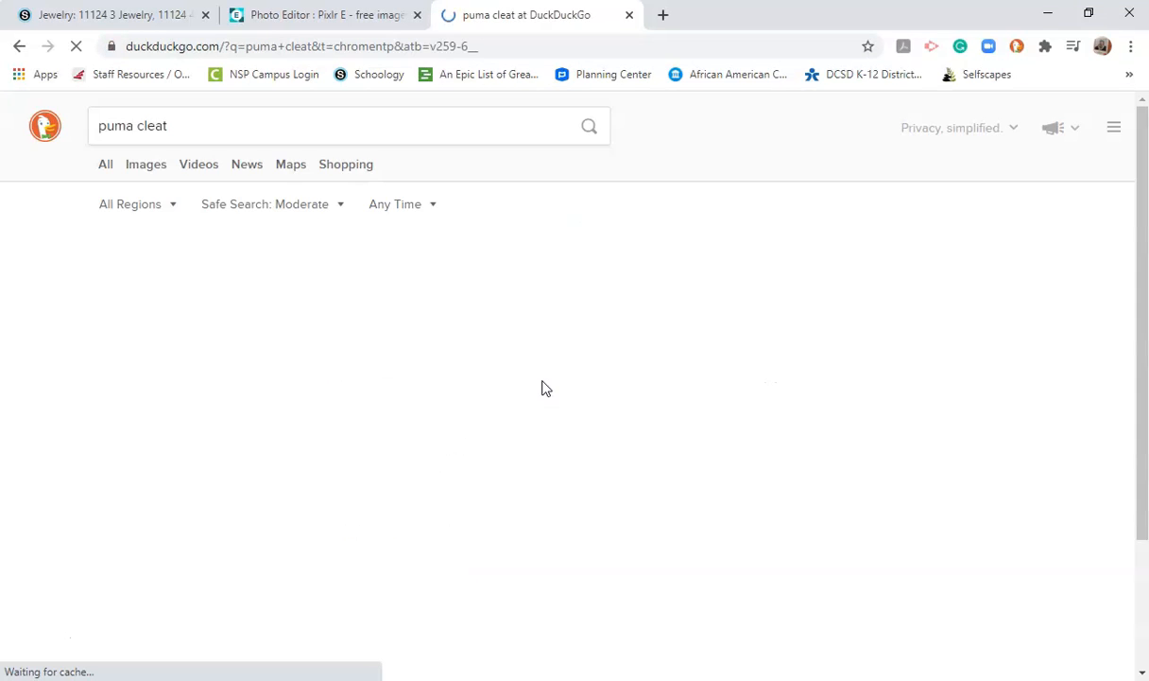
- Refine the search to "puma king cleat" and switch to the image results
click(141, 126)
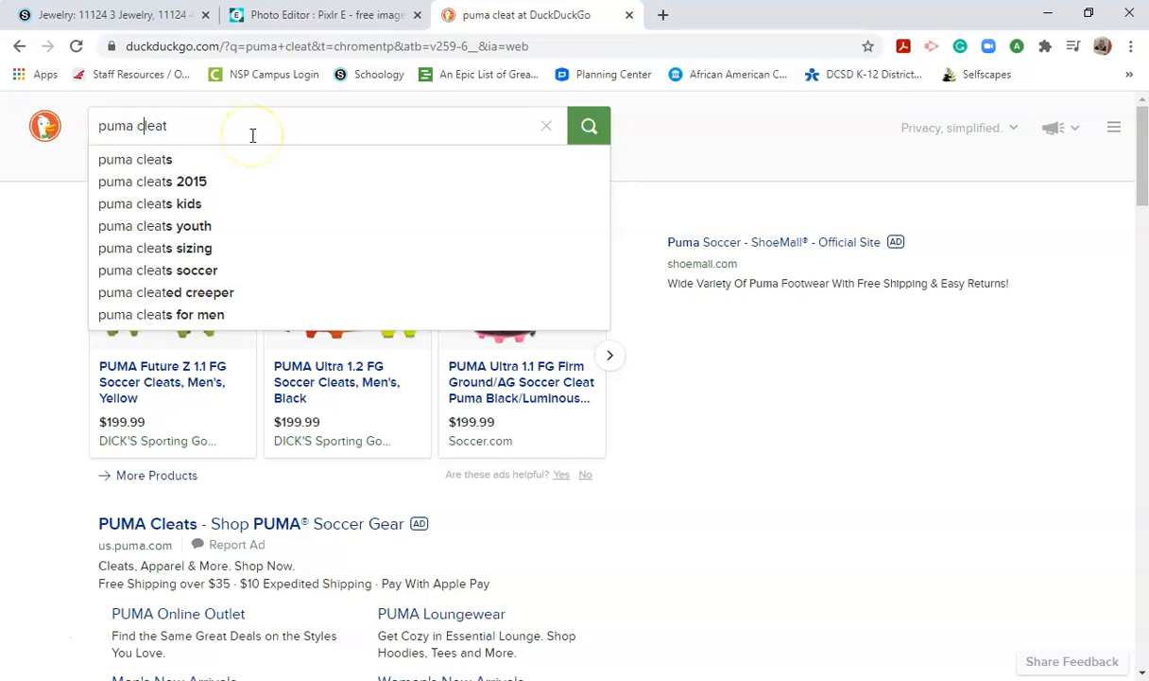
text(king)
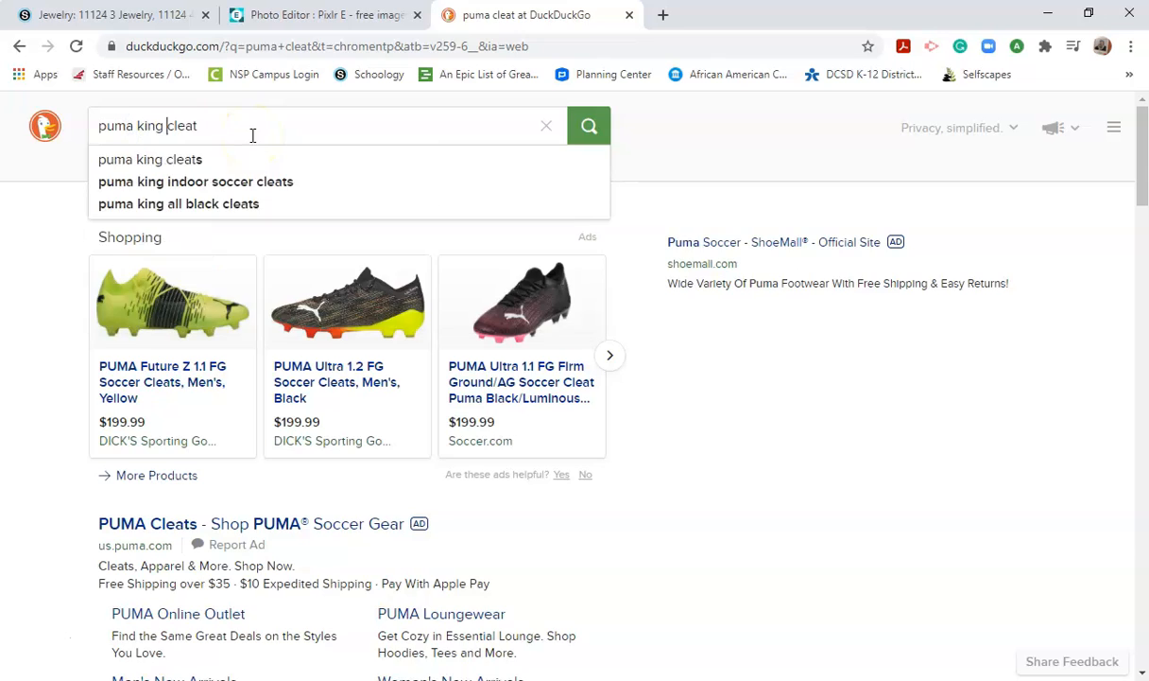
key(Return)
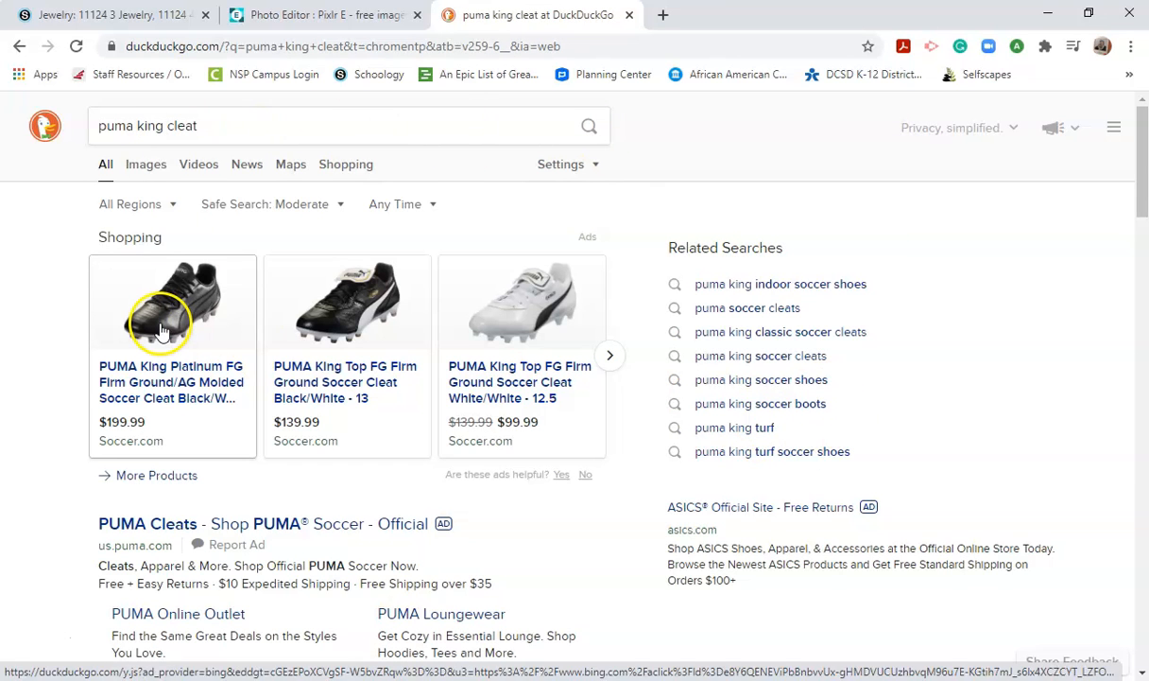
click(147, 166)
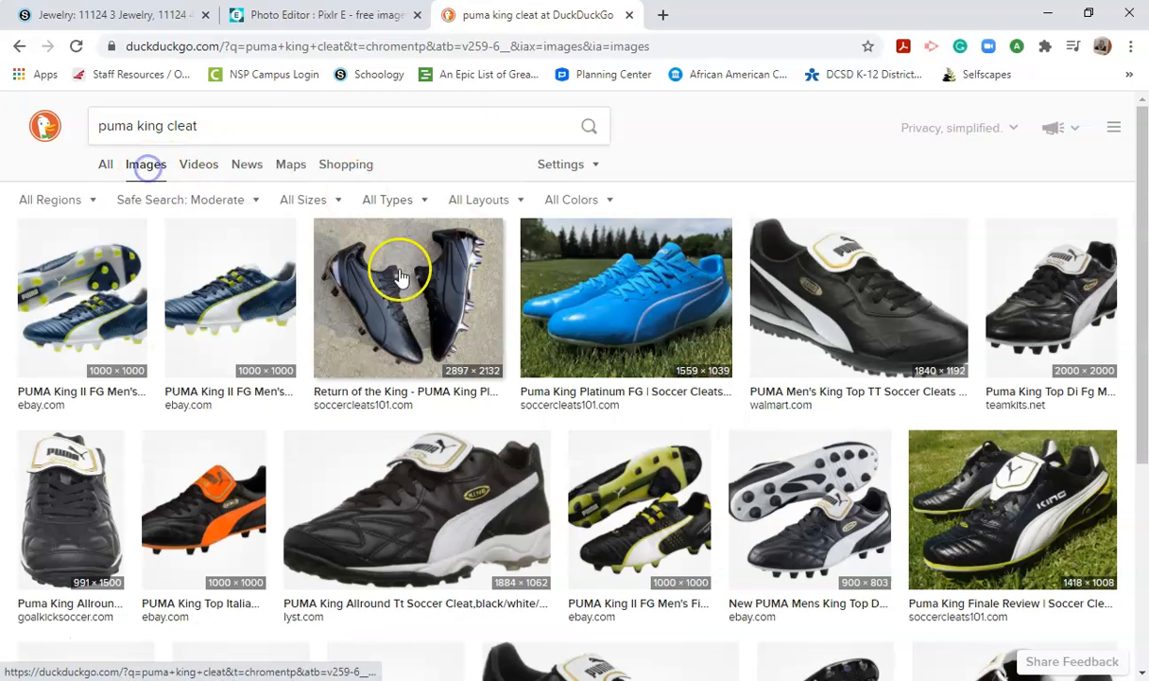
- Narrow the image search to "puma king cleat white background side" and look through the results
click(243, 119)
text(white backroub)
key(Return)
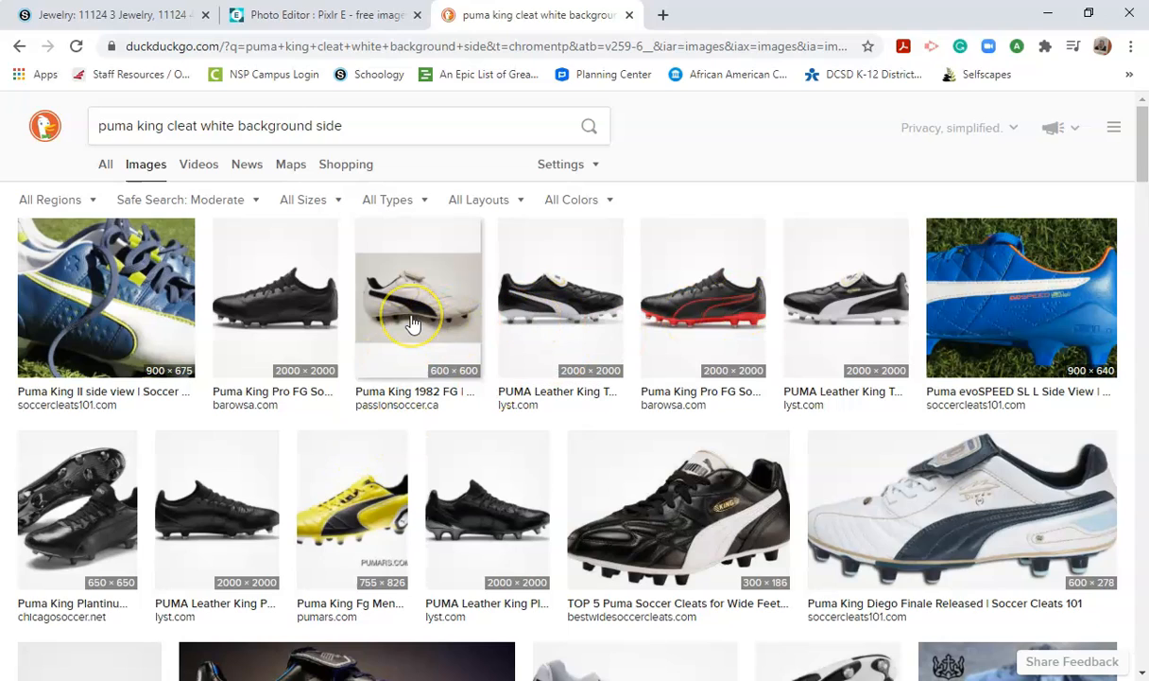
scroll(412, 324, down, 4)
scroll(410, 328, up, 4)
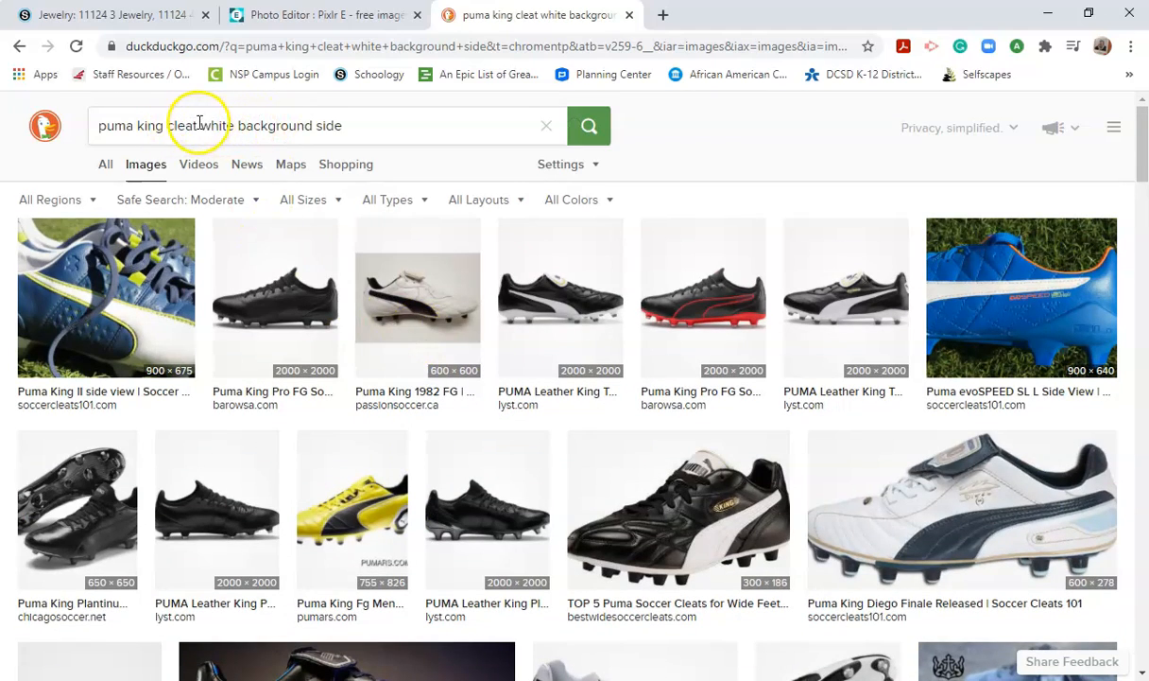
- Try the image search with "template" added after "cleat", and remove that word again
text(templat)
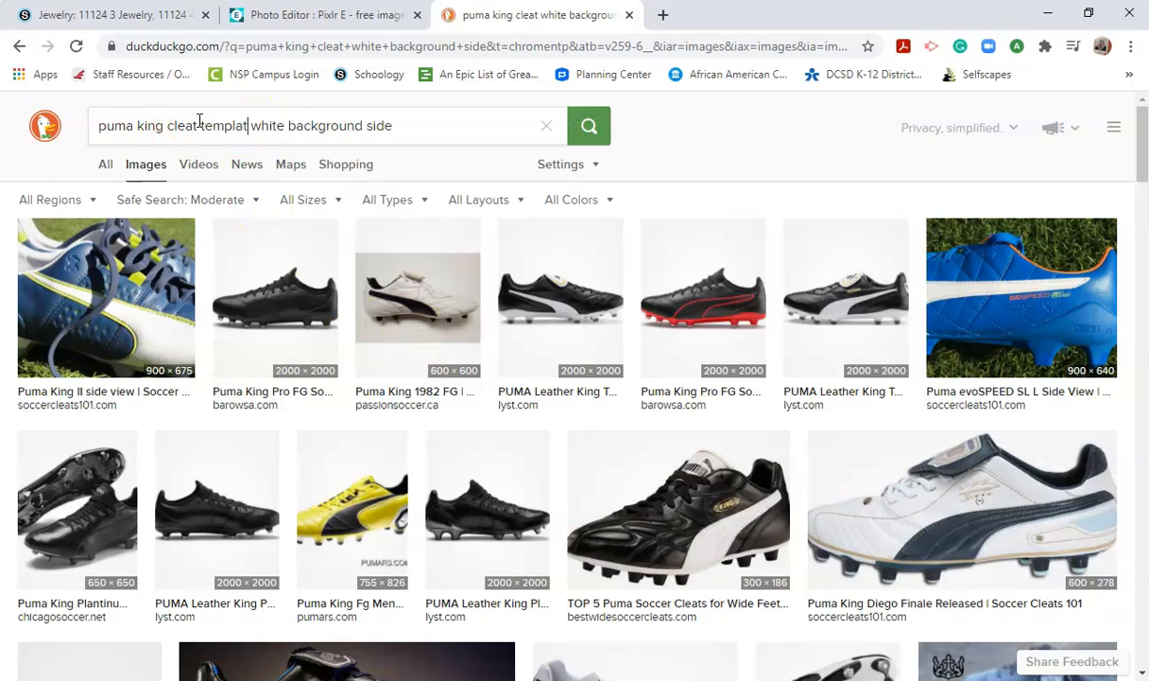
text(e)
key(Return)
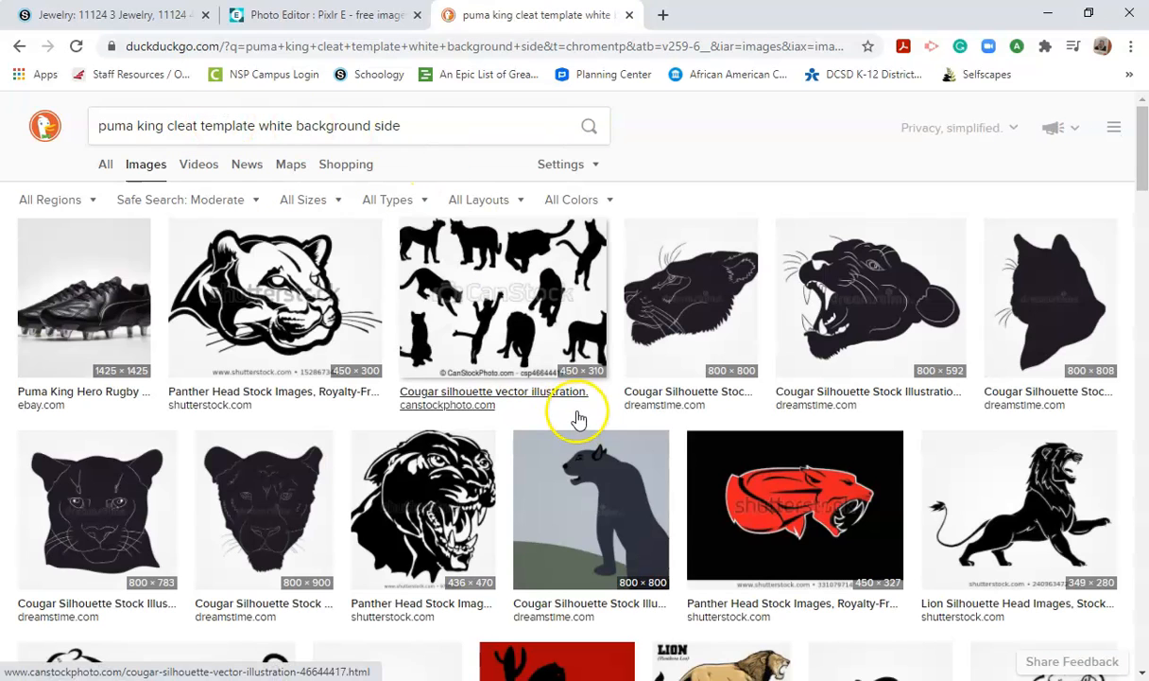
scroll(387, 341, down, 2)
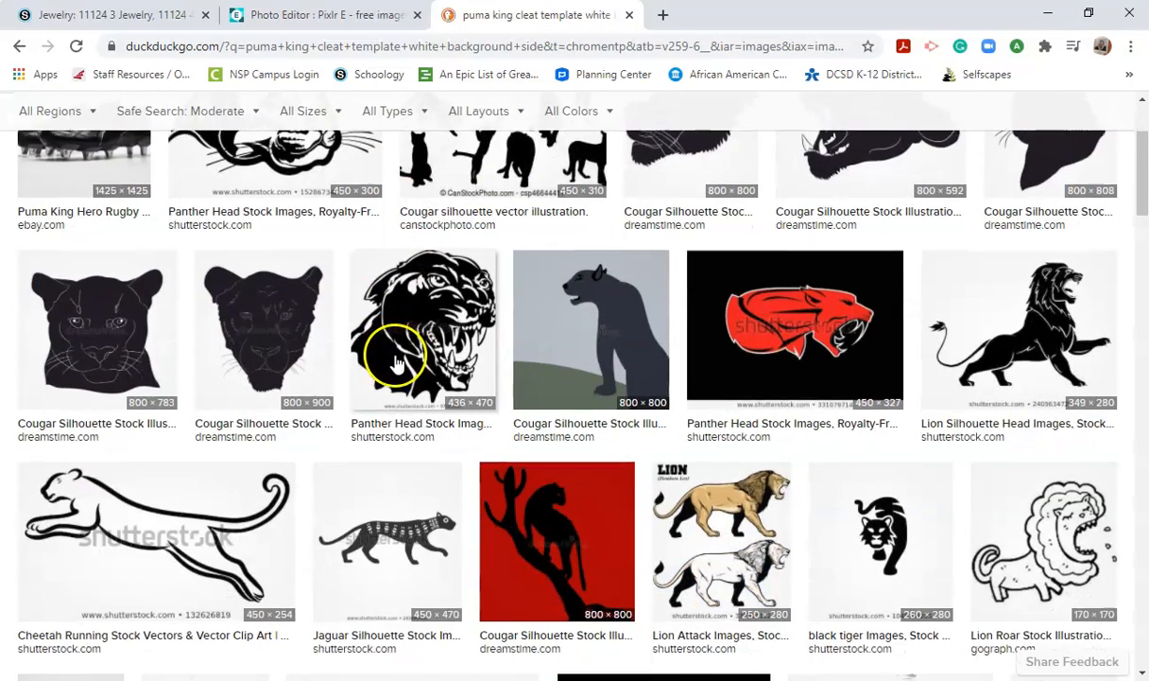
scroll(395, 363, down, 1)
scroll(410, 474, up, 3)
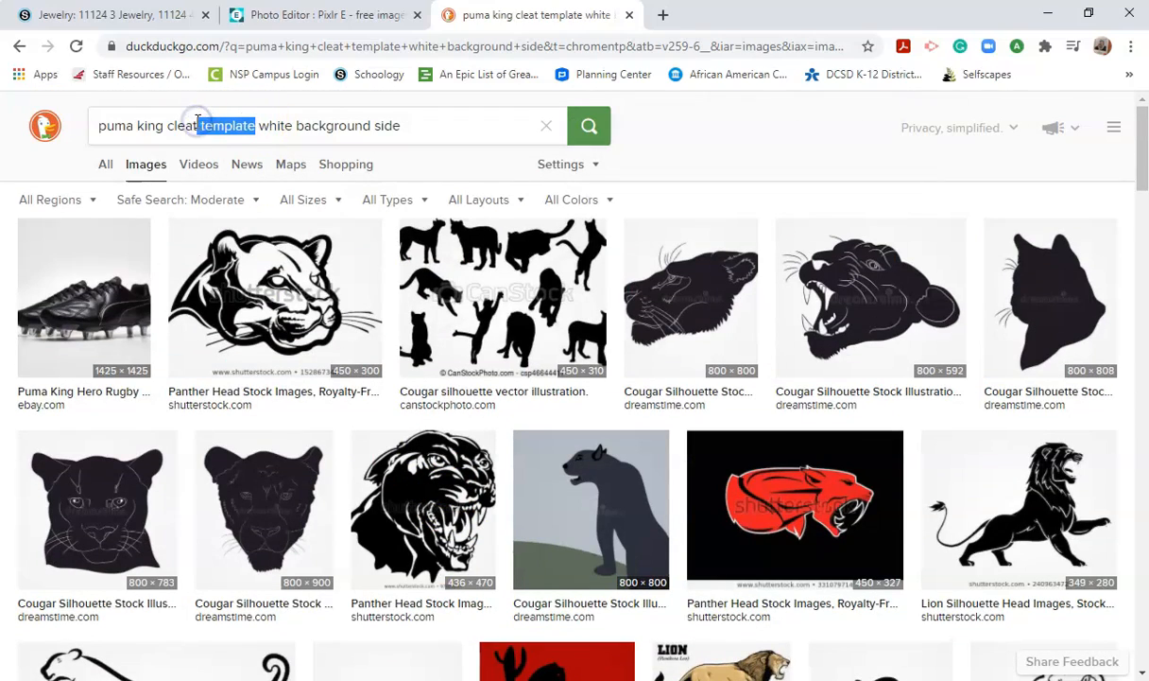
key(BackSpace)
key(Return)
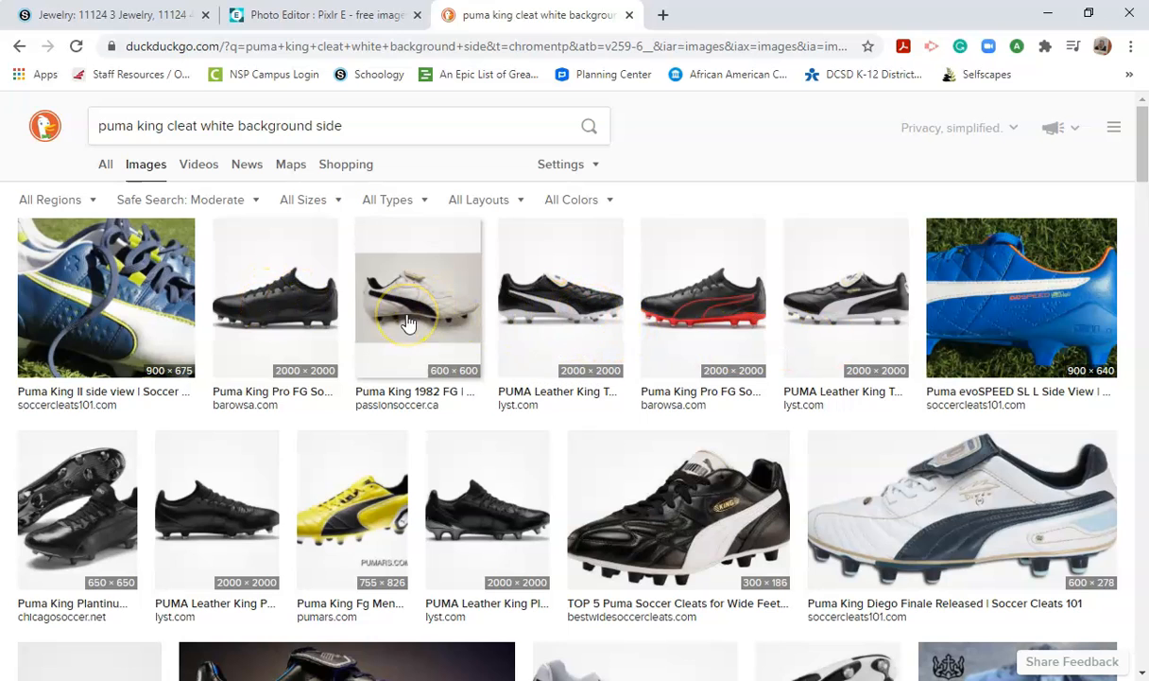
- Preview two black Puma King cleats and try to copy the image of the one with the red sole
click(841, 322)
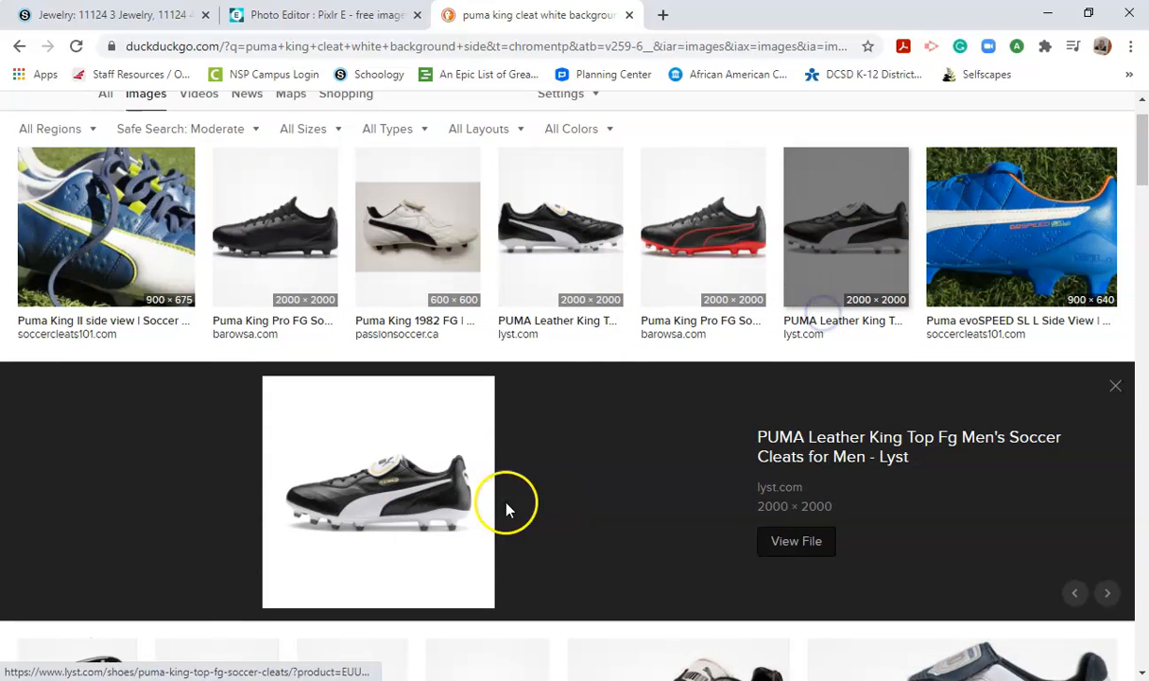
click(710, 257)
right_click(394, 448)
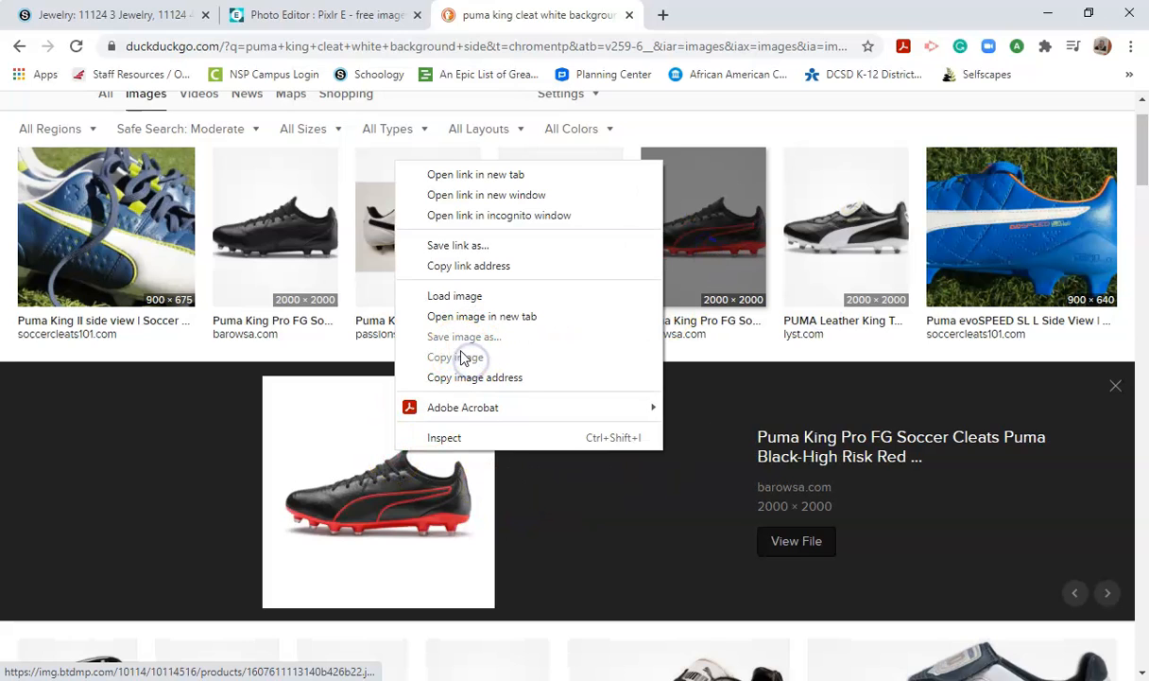
click(580, 562)
- Copy the full-size side view of the black-and-white Puma King Top cleat and paste it into the Pixlr E document
click(579, 221)
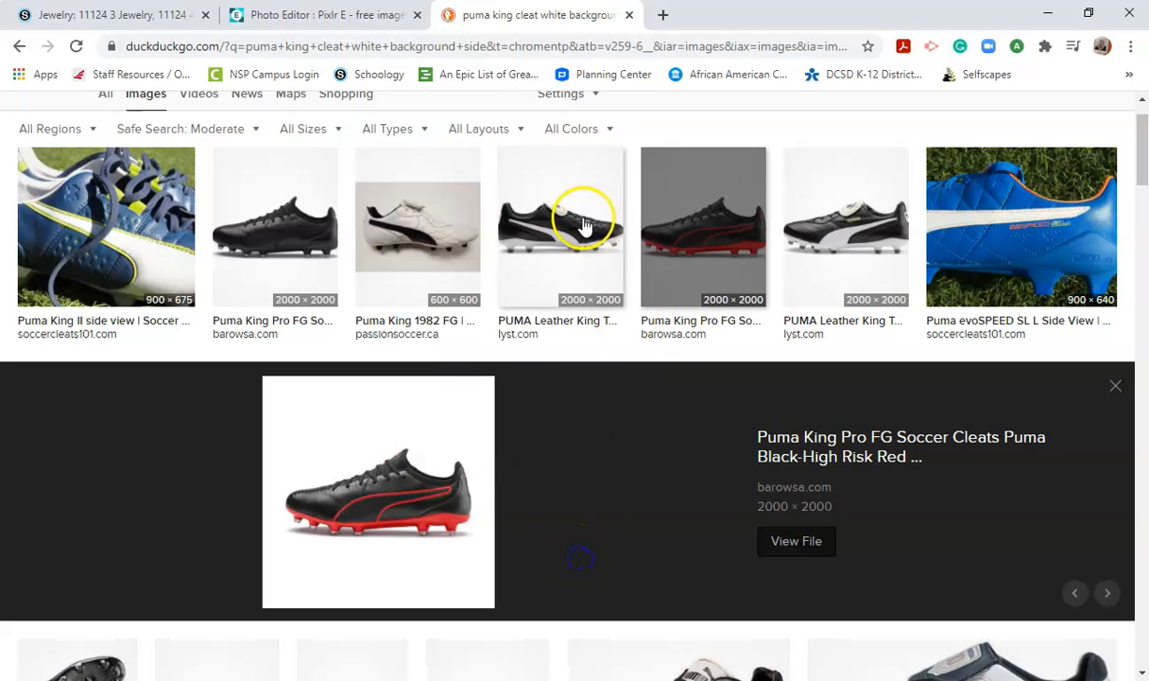
click(418, 475)
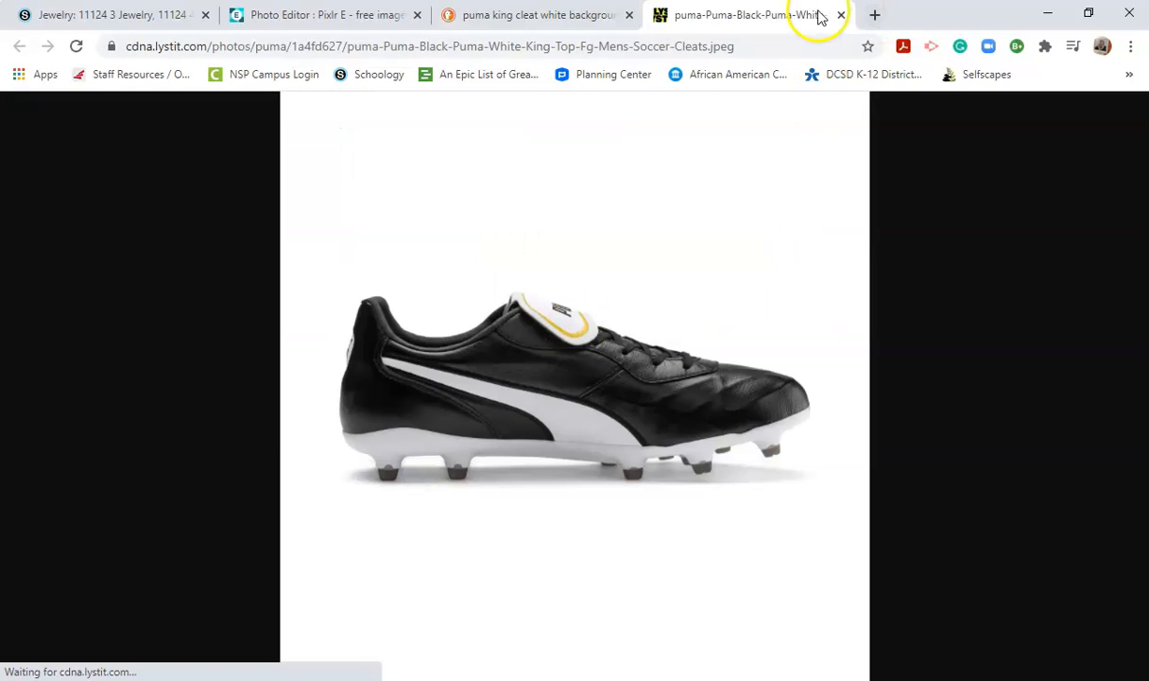
right_click(552, 340)
click(624, 420)
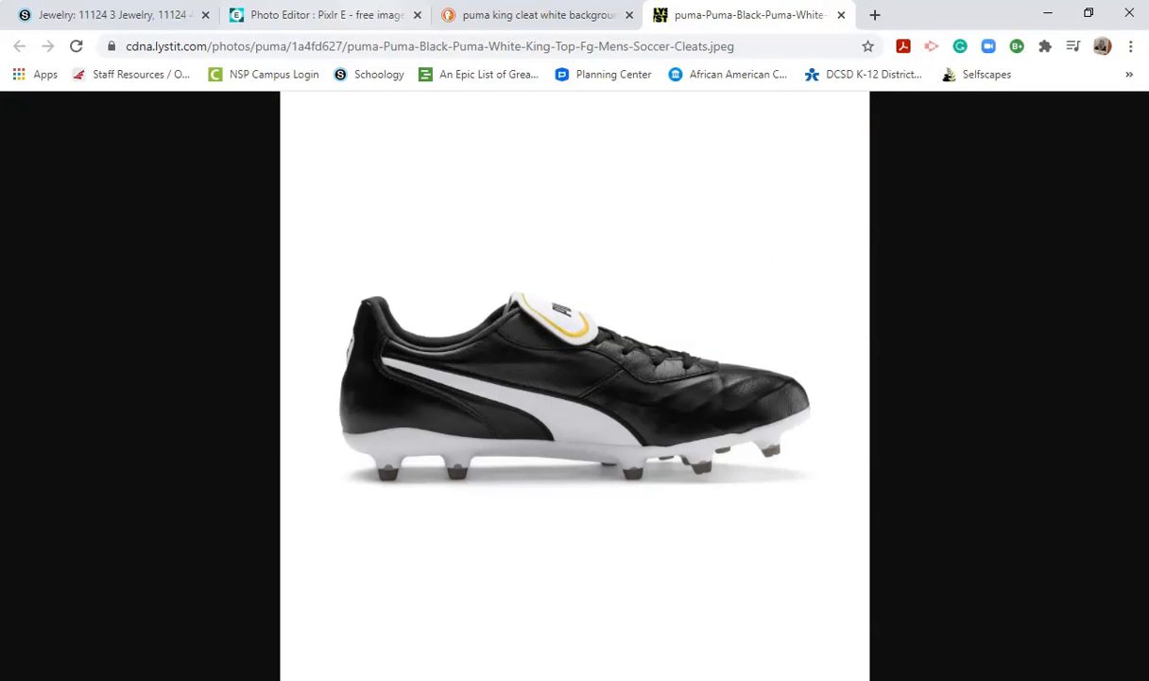
click(322, 14)
key(ctrl+v)
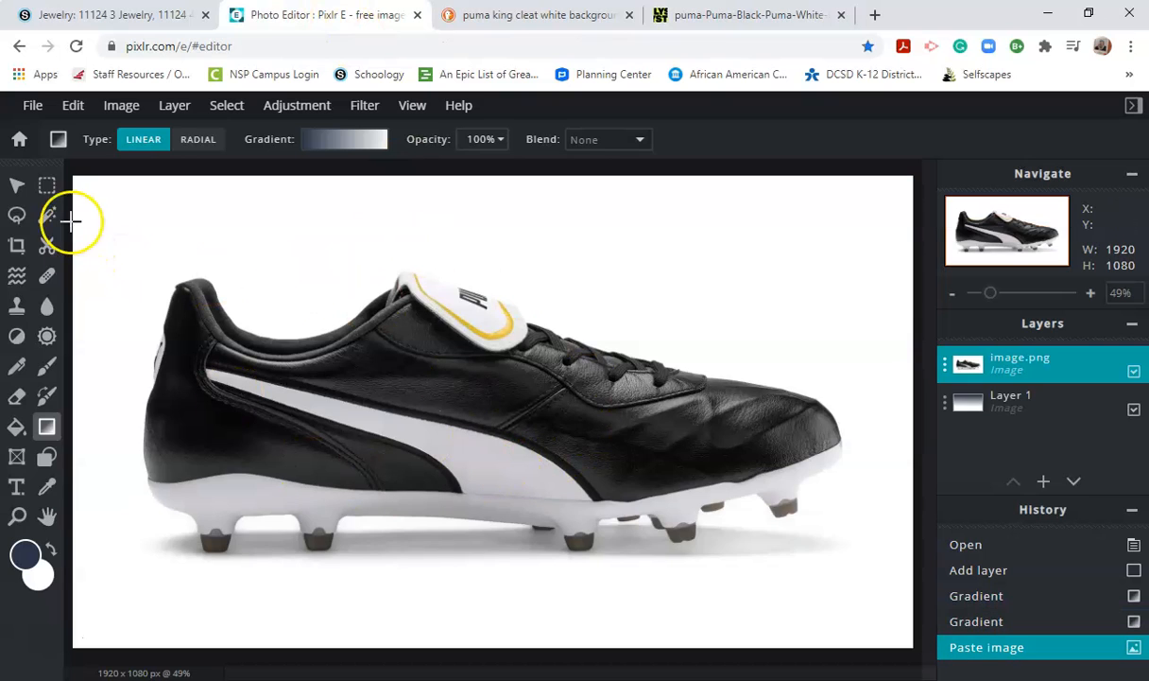
- Try selecting the white background around the cleat with the magic wand at tolerances of 32 and 11, deselecting each time
click(48, 216)
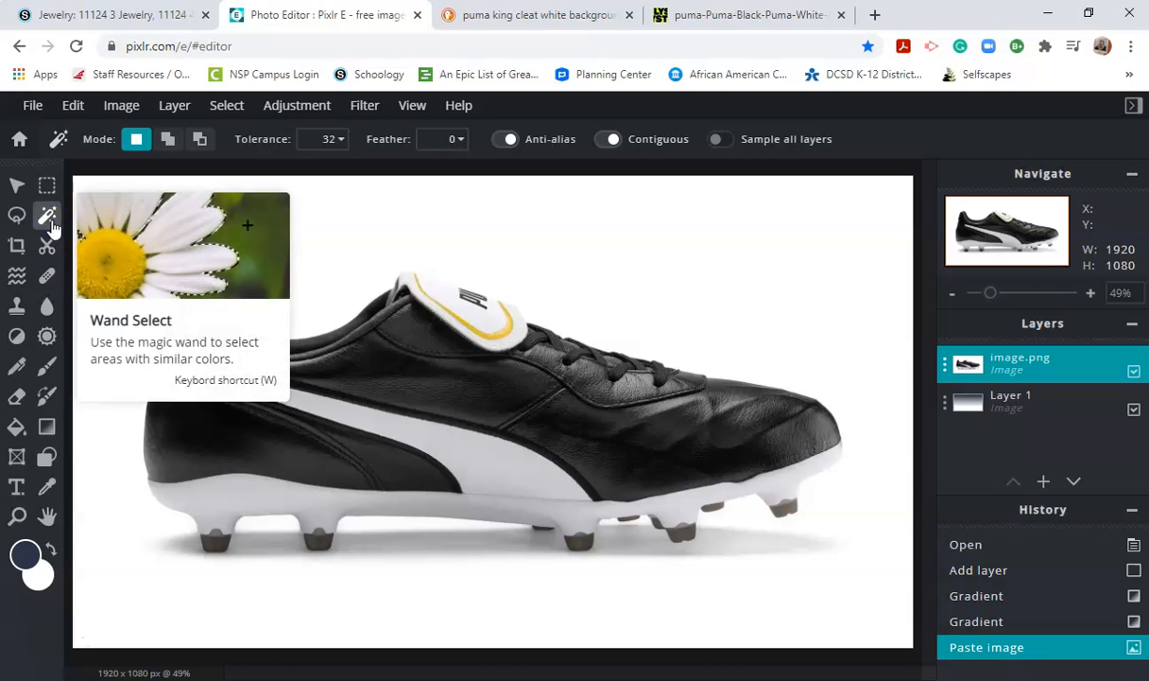
click(539, 244)
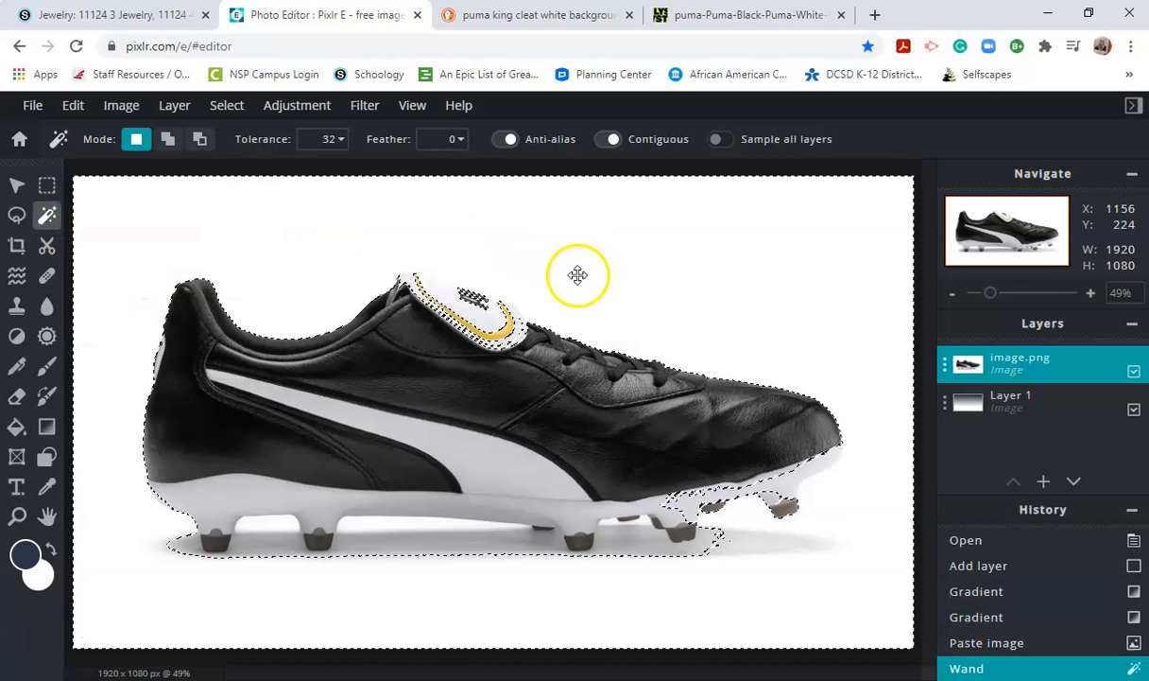
key(ctrl+d)
click(333, 139)
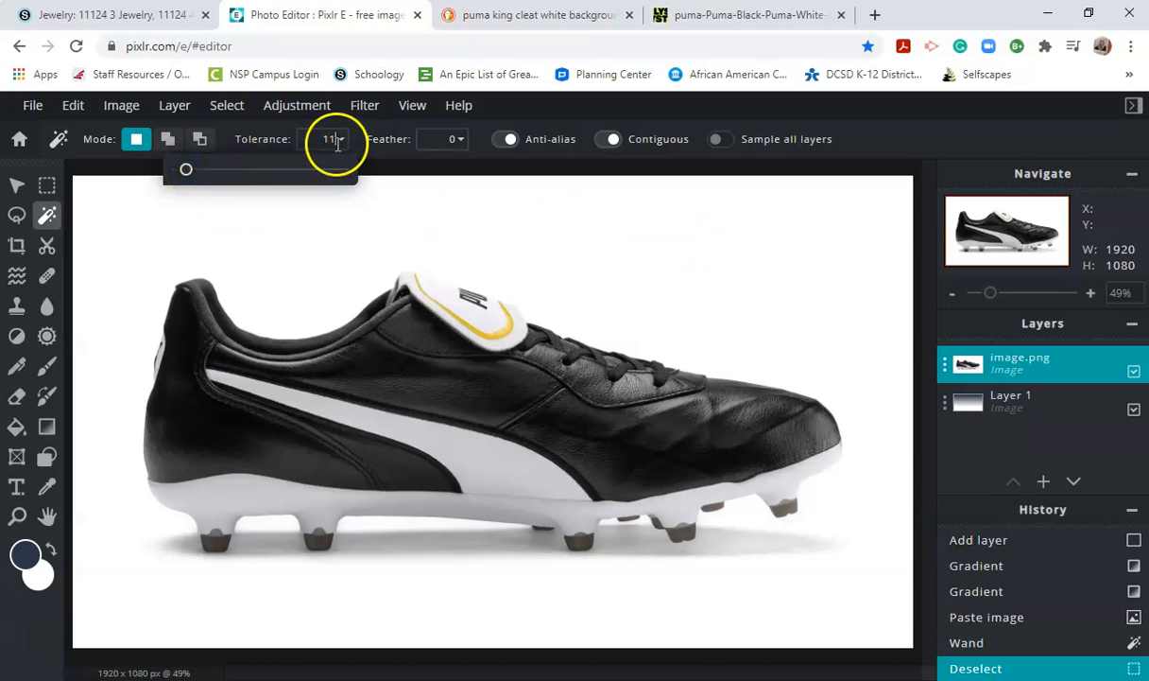
click(717, 221)
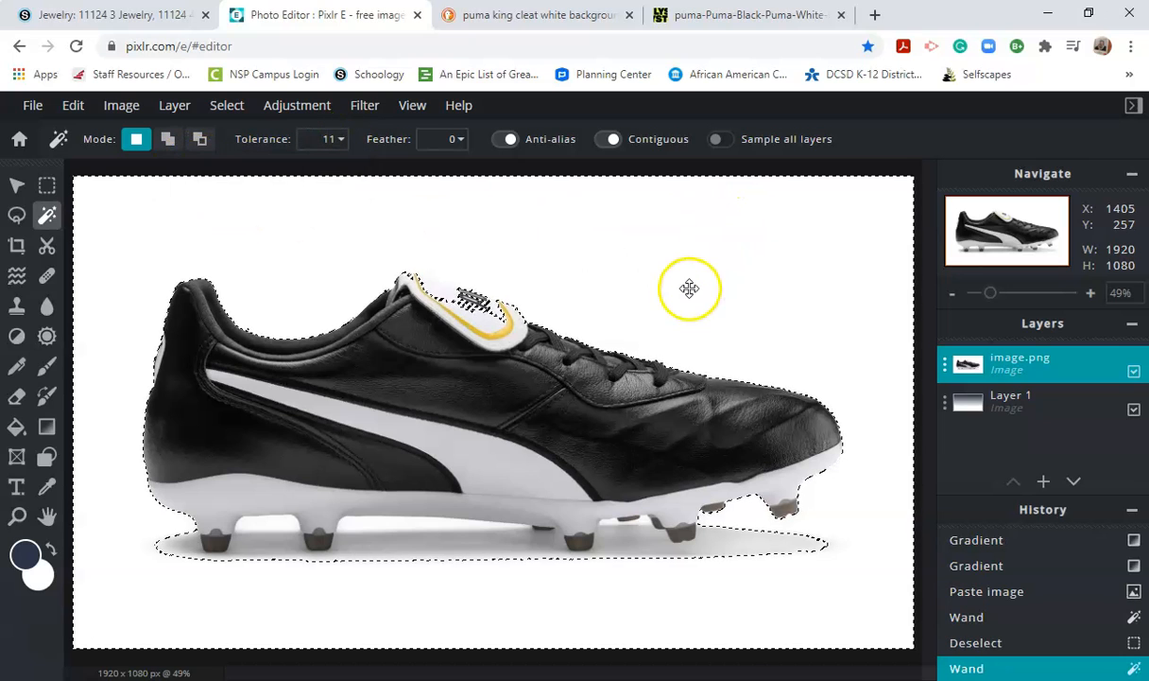
key(ctrl+d)
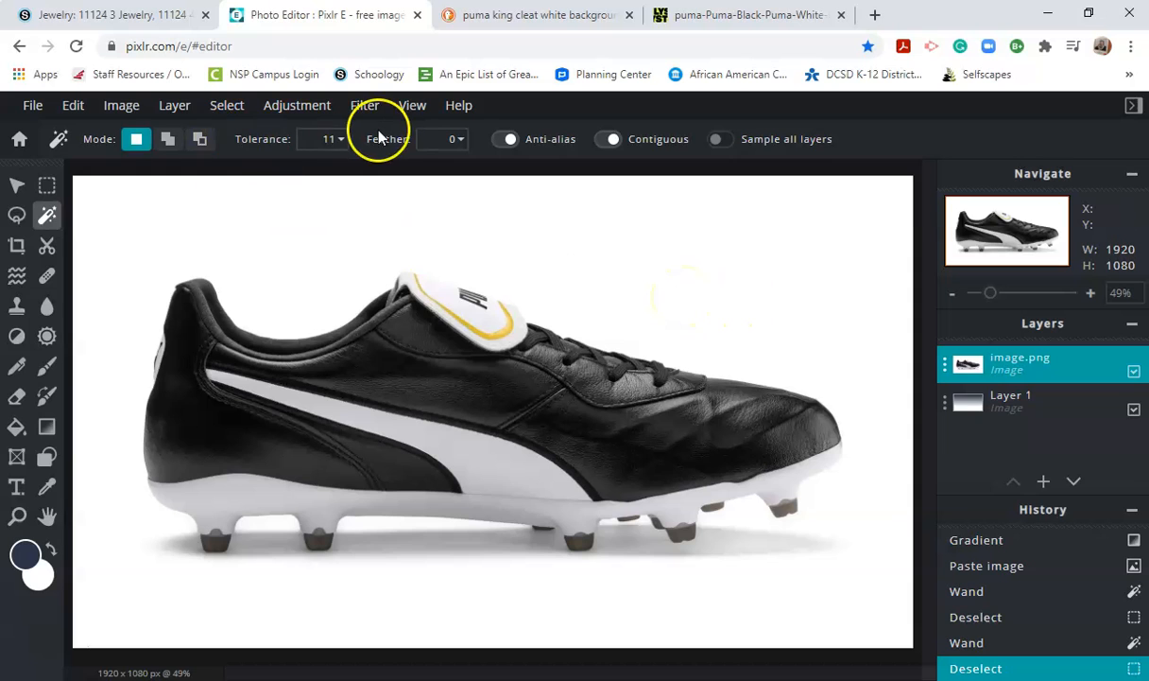
- Select the white background around the cleat with the magic wand, delete it and clear the selection
click(333, 139)
click(790, 285)
key(Delete)
drag(177, 170, 237, 170)
key(ctrl+d)
- Try a magic wand selection at tolerance 23 on the white lower part of the cleat, and deselect it
click(340, 139)
click(496, 481)
key(ctrl+d)
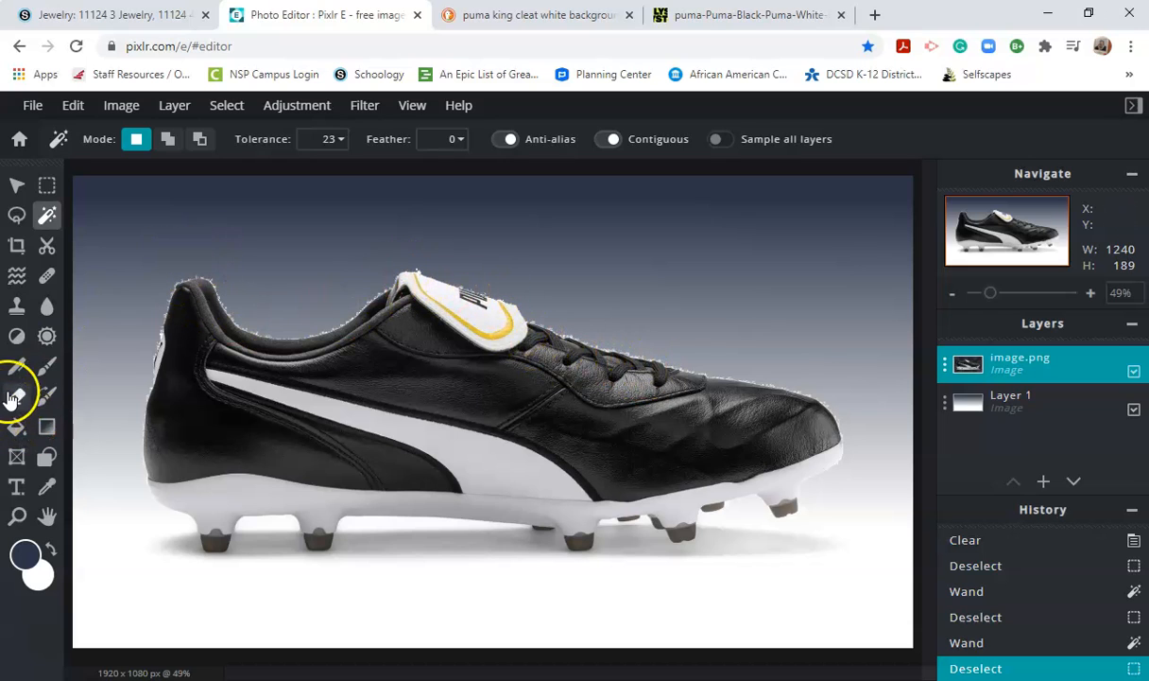
- Erase the leftover white fringe along the cleat's collar opening with a soft size 40 eraser at 100% opacity
click(17, 397)
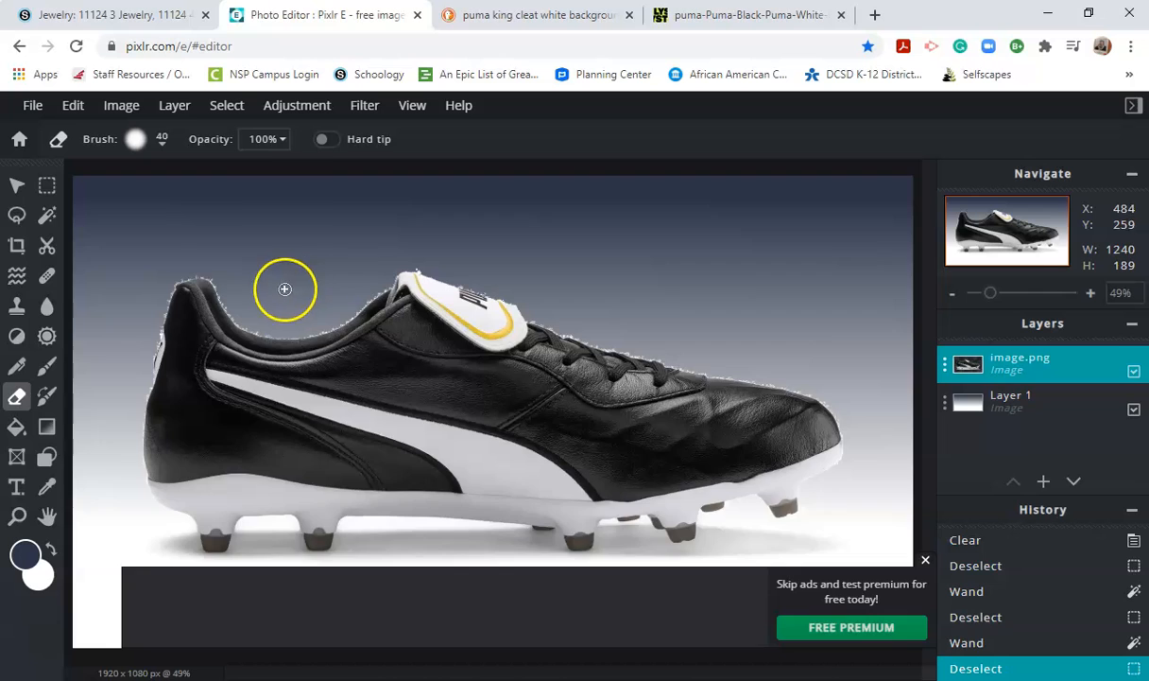
scroll(274, 313, up, 5)
drag(253, 337, 261, 352)
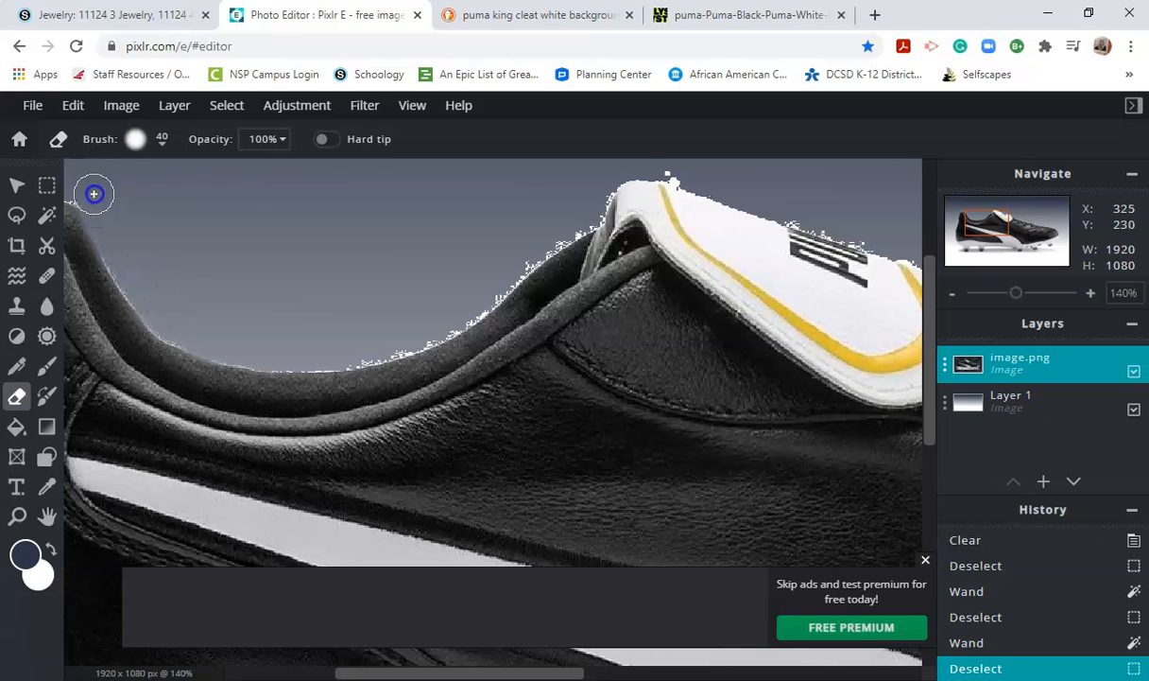
mouse_move(353, 328)
mouse_down()
mouse_move(304, 332)
mouse_move(282, 356)
mouse_up()
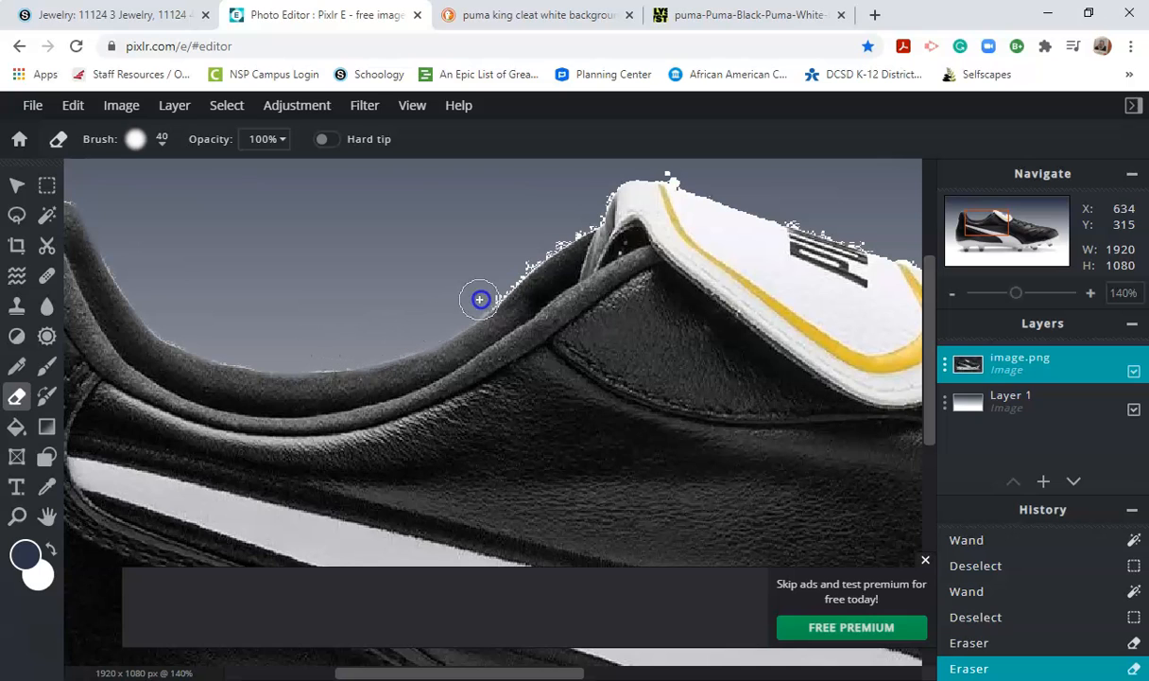
click(584, 193)
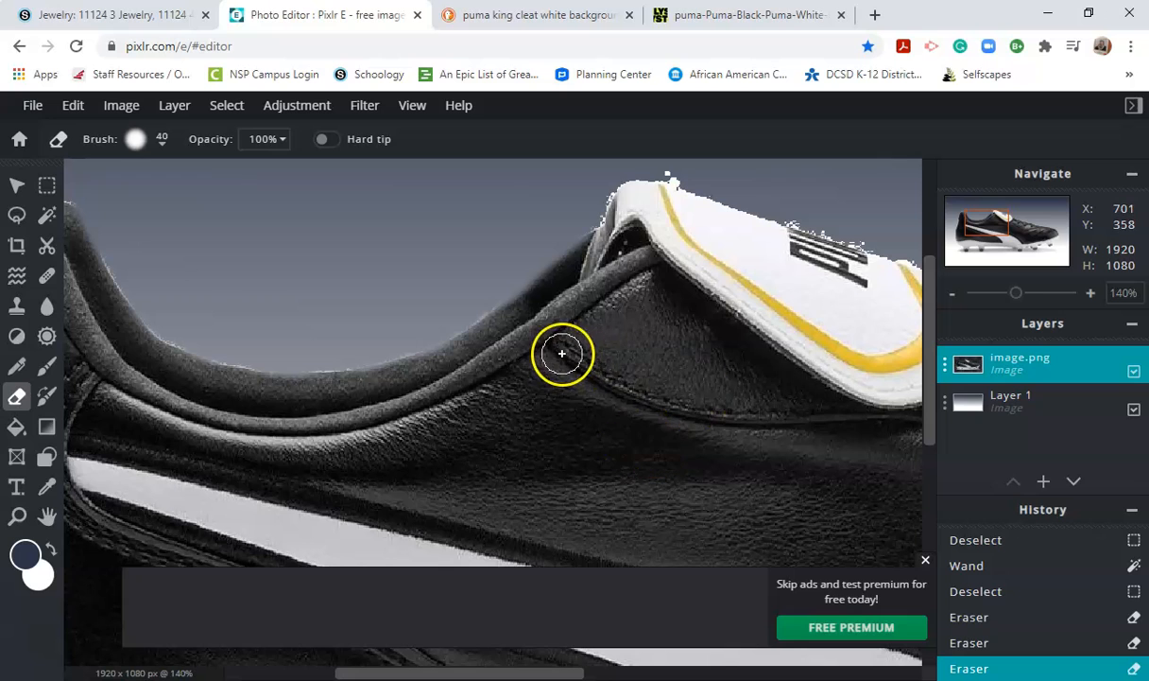
scroll(561, 353, down, 5)
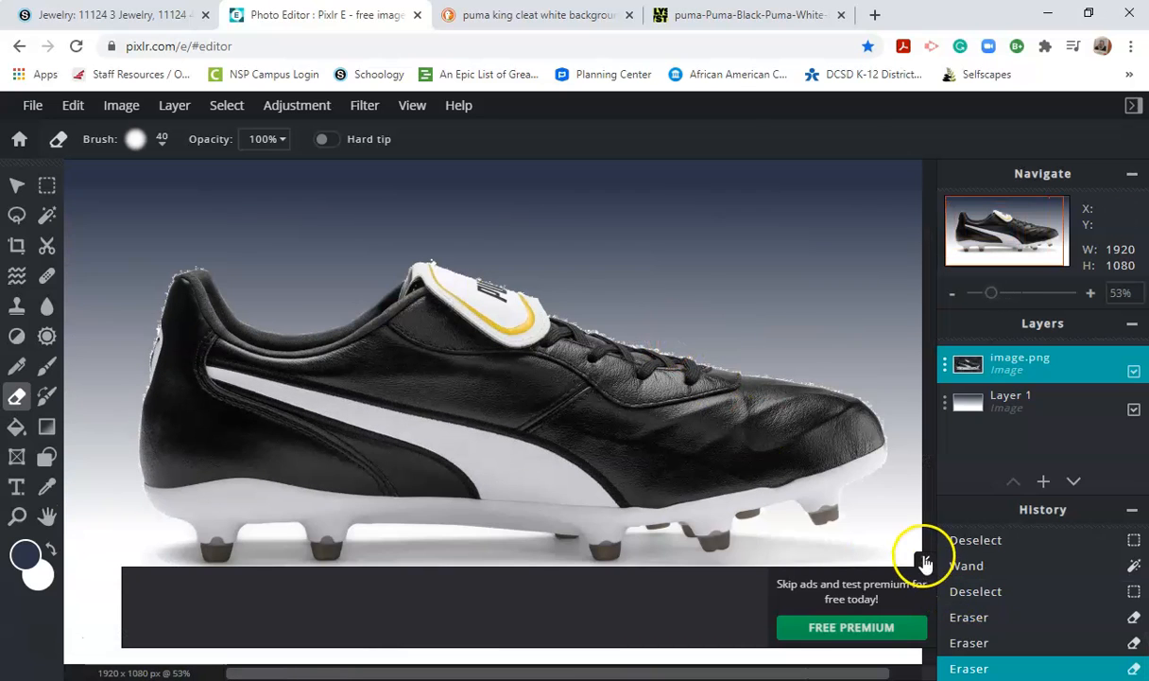
- Dismiss the ad banner, collapse the edit history and add a new empty layer above the cleat photo
click(924, 563)
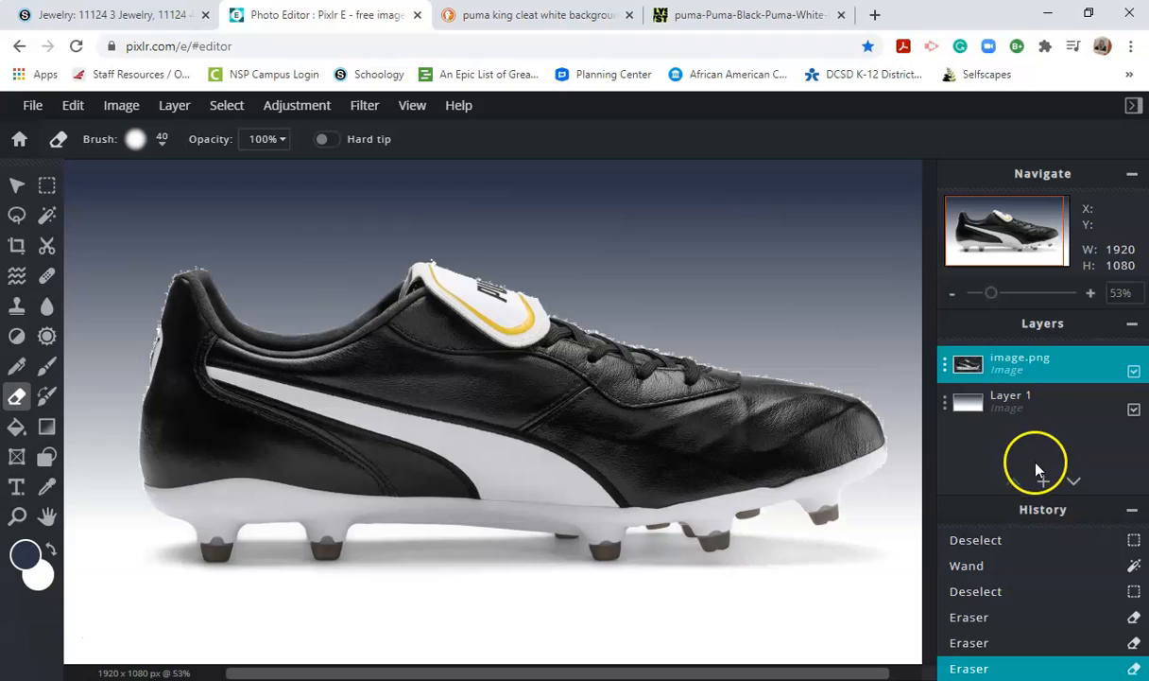
mouse_move(1047, 481)
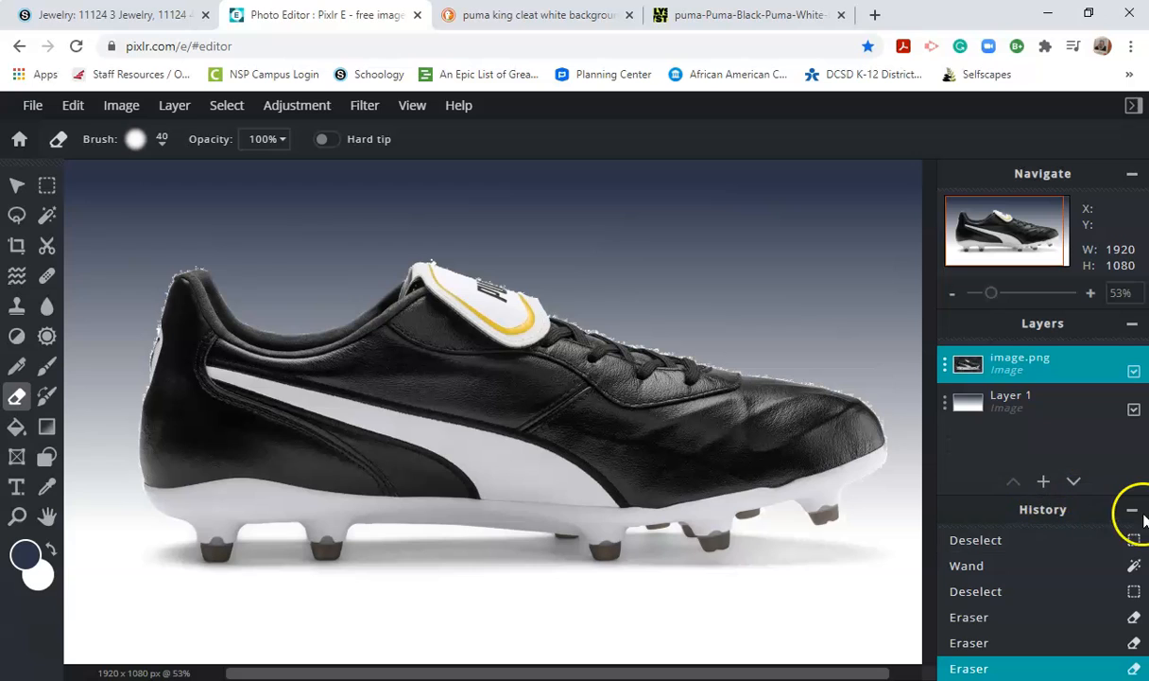
click(1132, 510)
mouse_move(1049, 642)
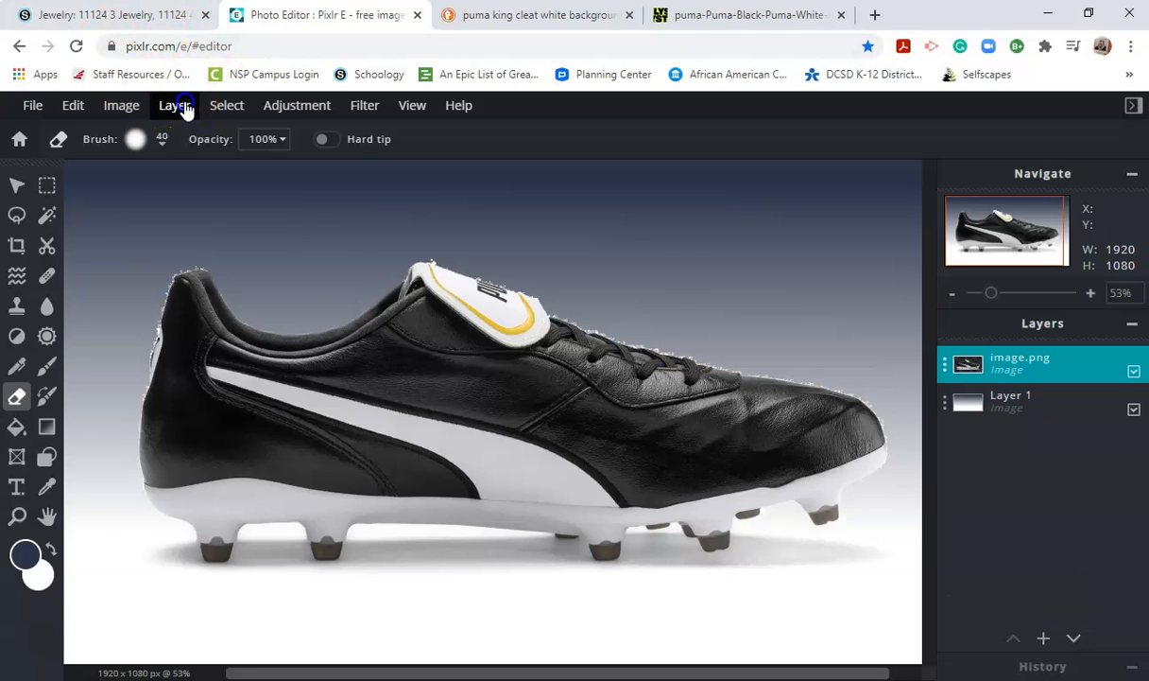
click(186, 110)
click(183, 137)
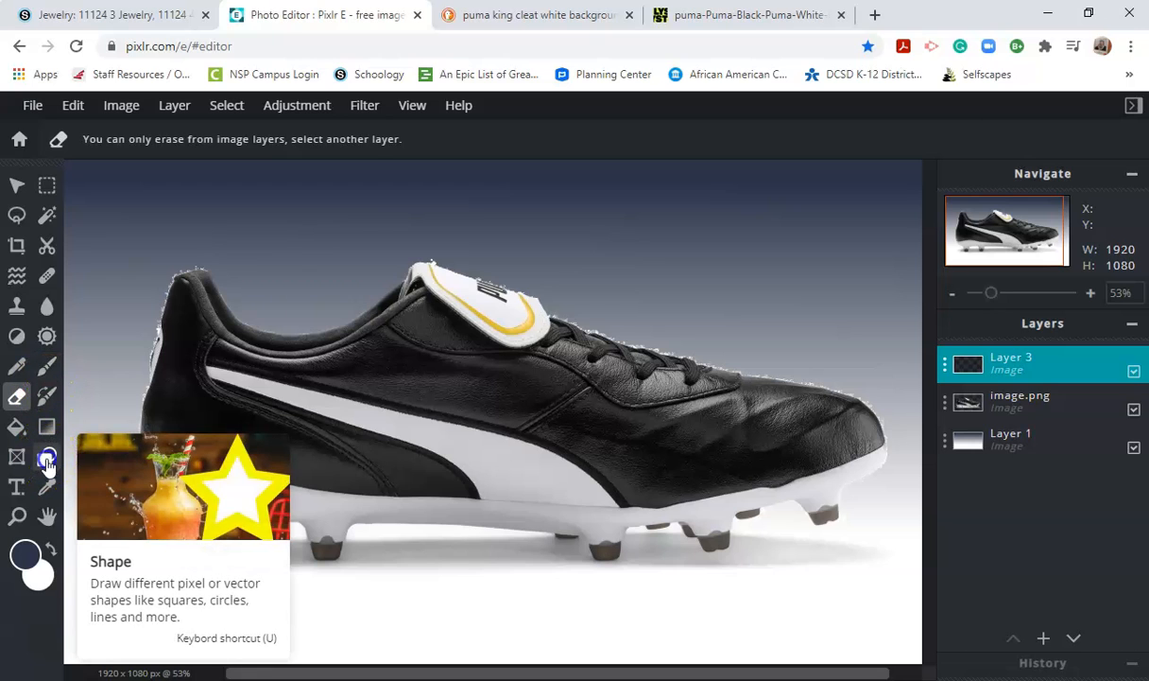
- Set the Shape tool to draw Bezier curves and change the foreground colour to bright red
click(47, 461)
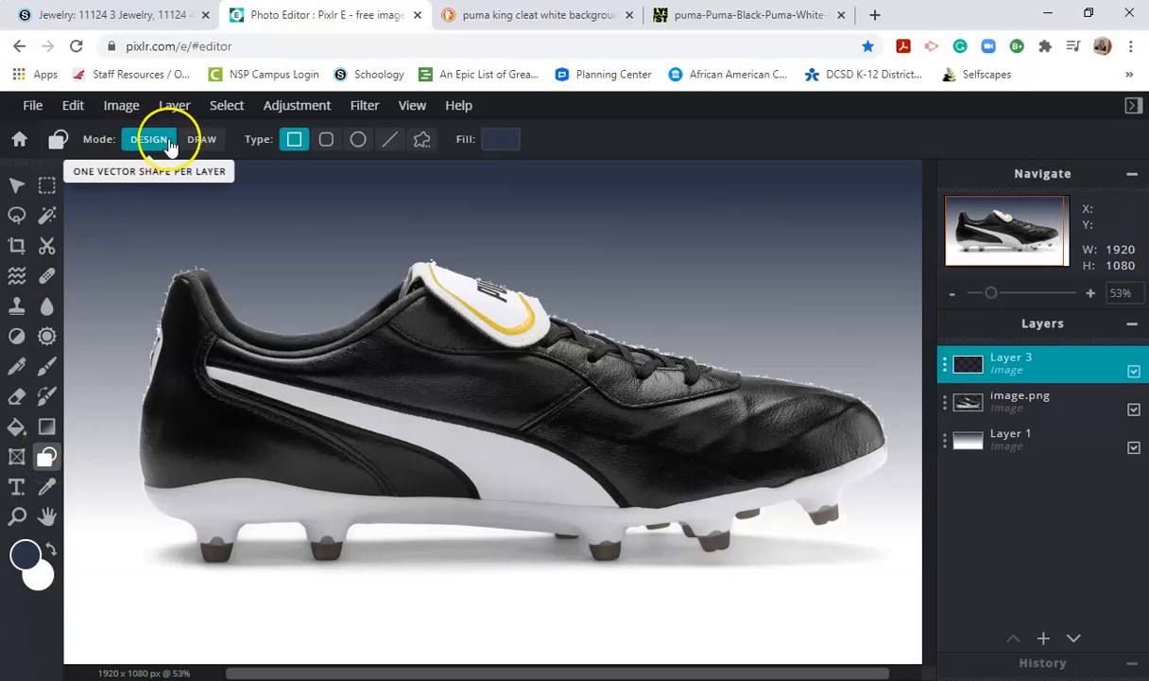
click(199, 142)
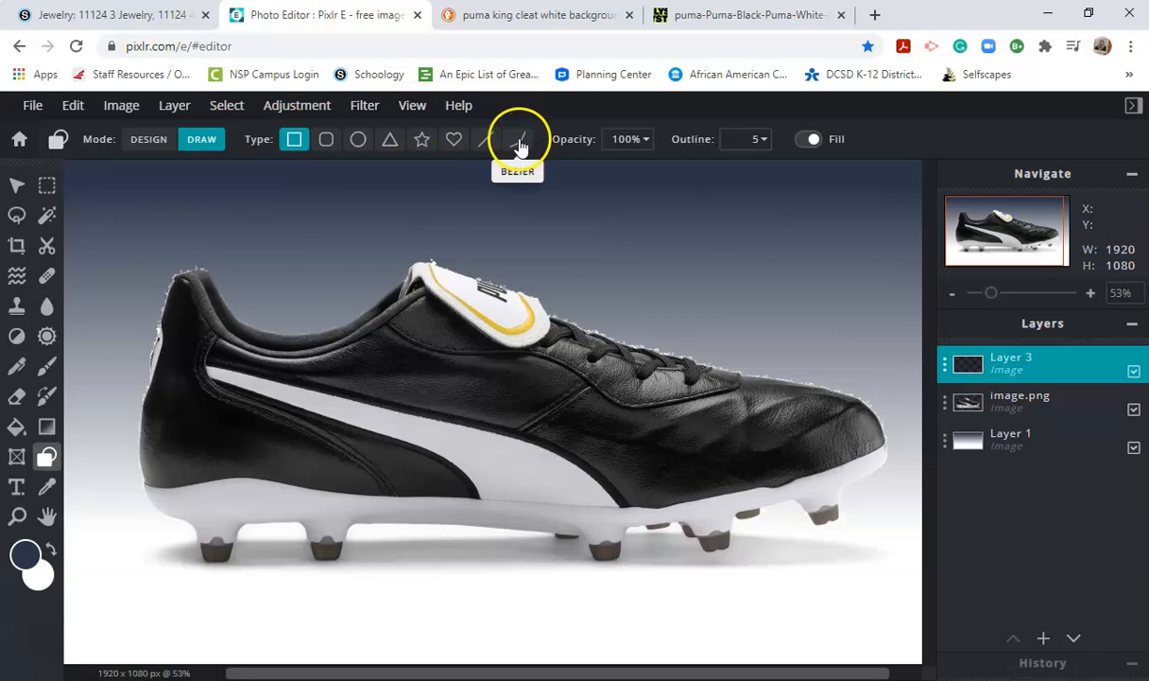
click(518, 144)
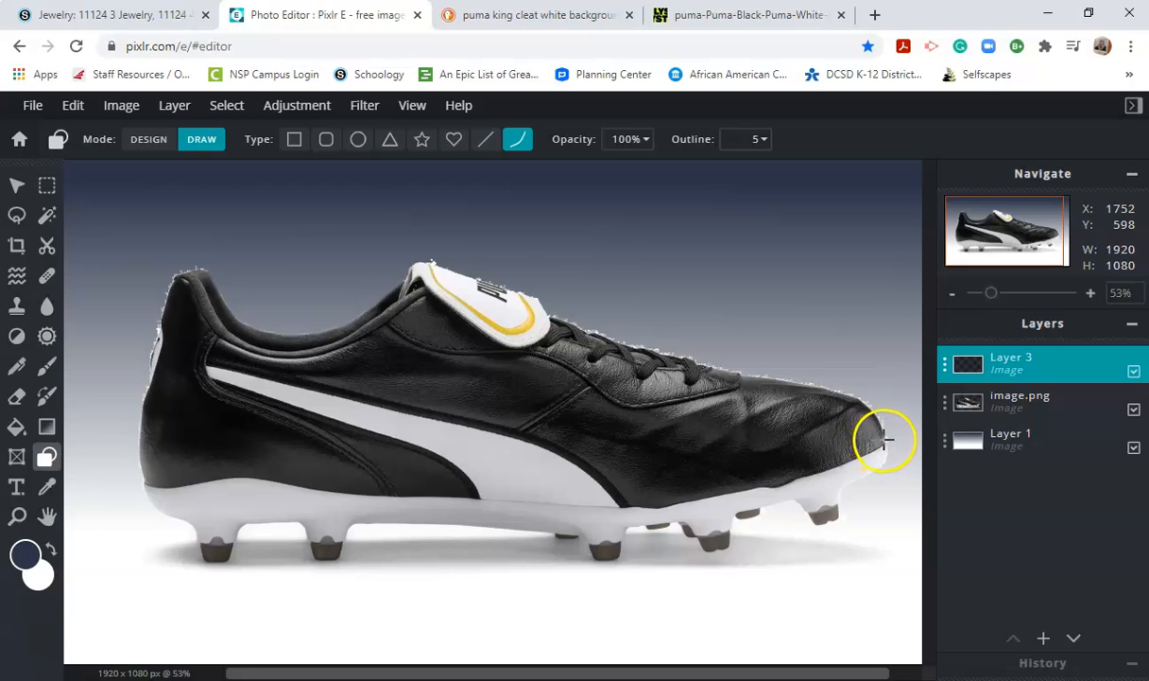
click(26, 554)
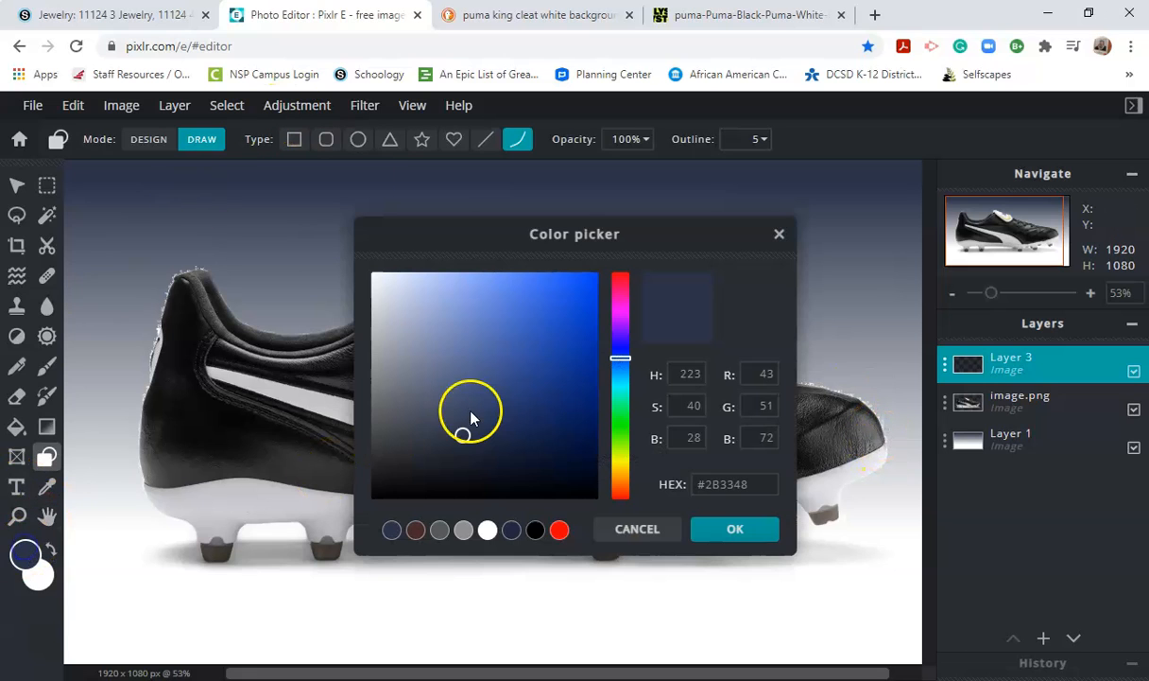
click(620, 275)
click(576, 295)
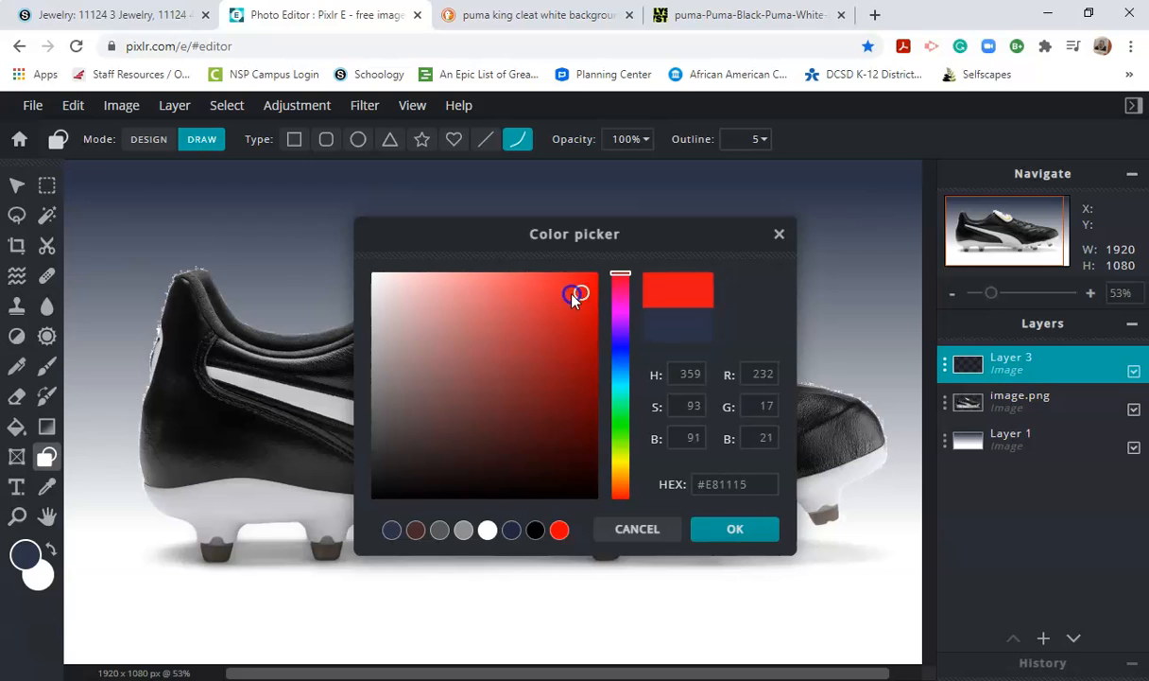
click(736, 528)
- Trace the upper edge of the white sole from toe to heel with connected red Bezier curves, undoing misfitting ones
drag(884, 444, 142, 482)
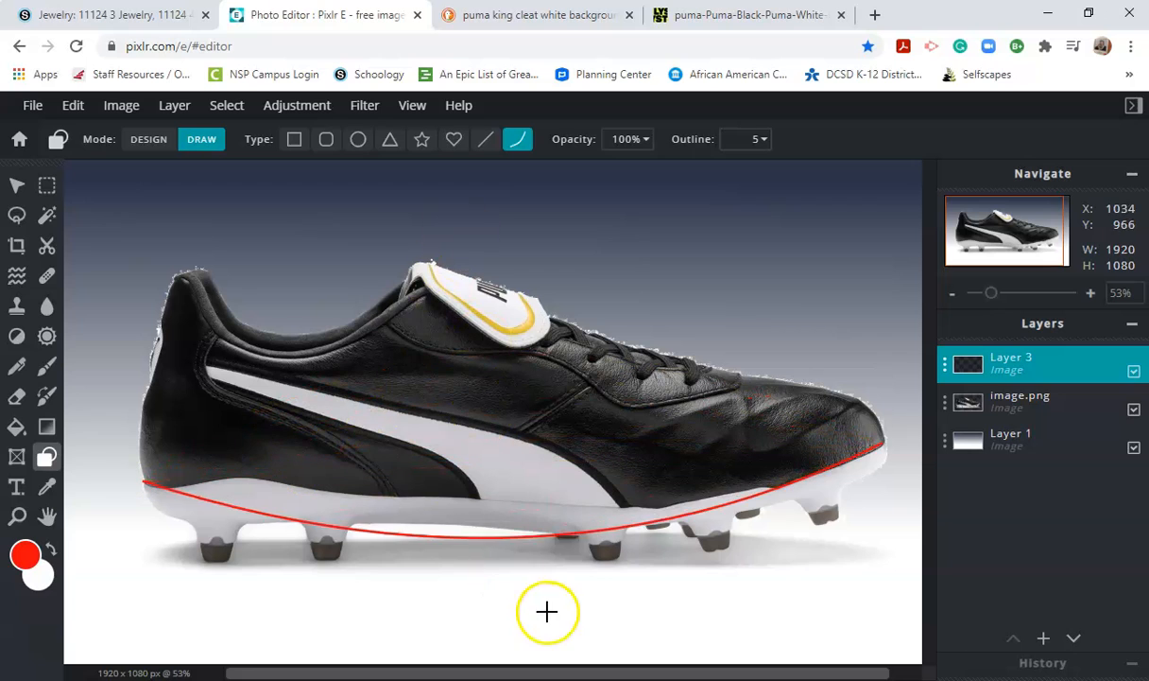
key(ctrl+z)
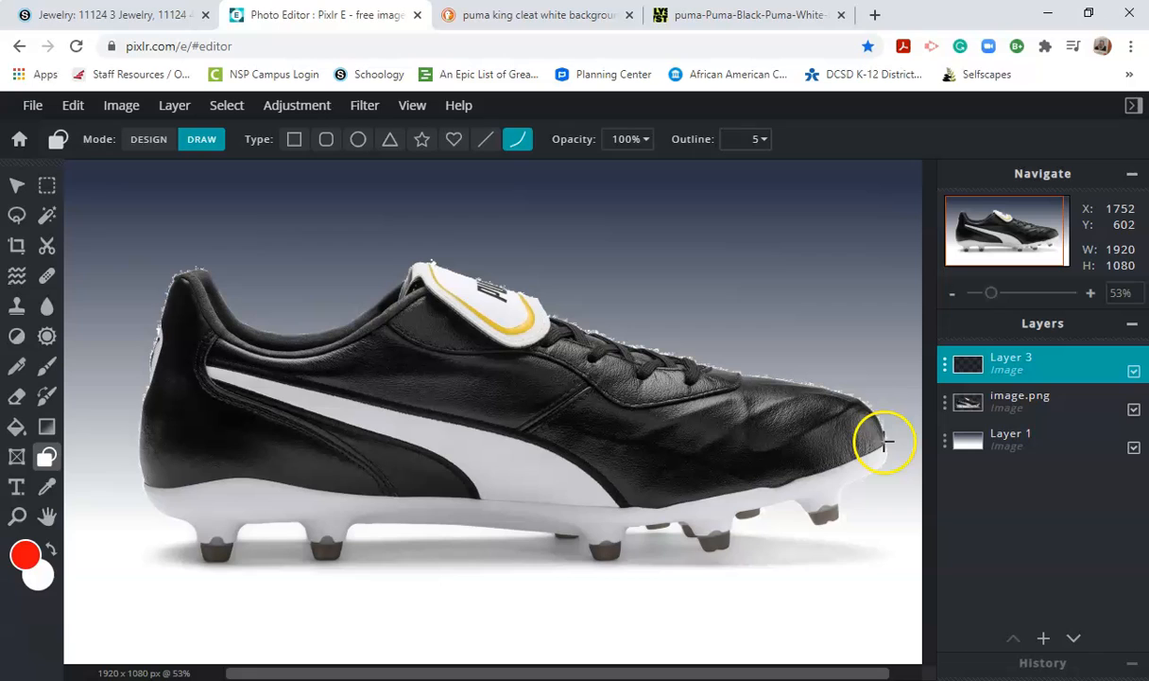
drag(633, 508, 810, 491)
drag(634, 502, 456, 497)
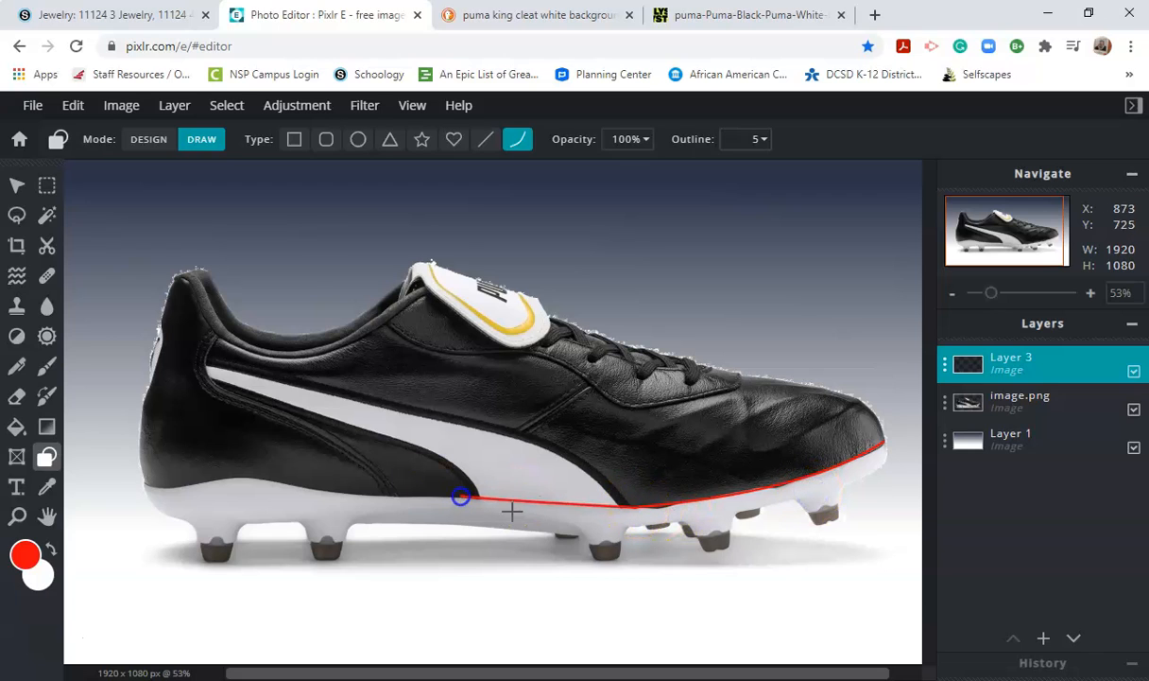
click(538, 503)
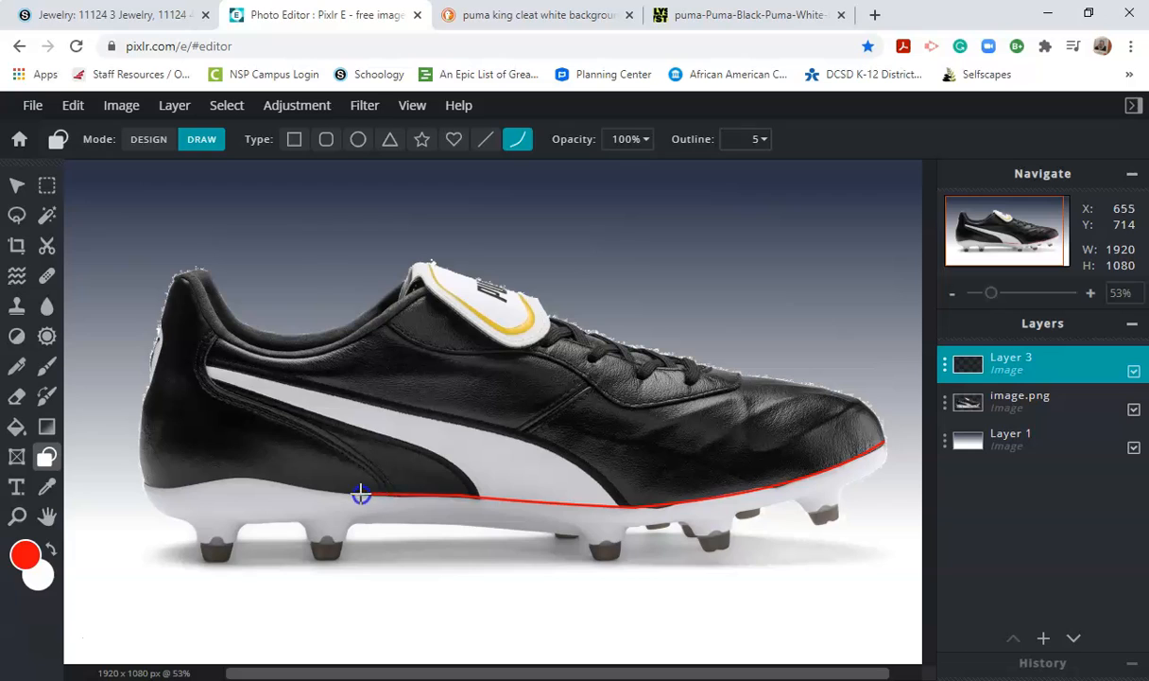
click(411, 501)
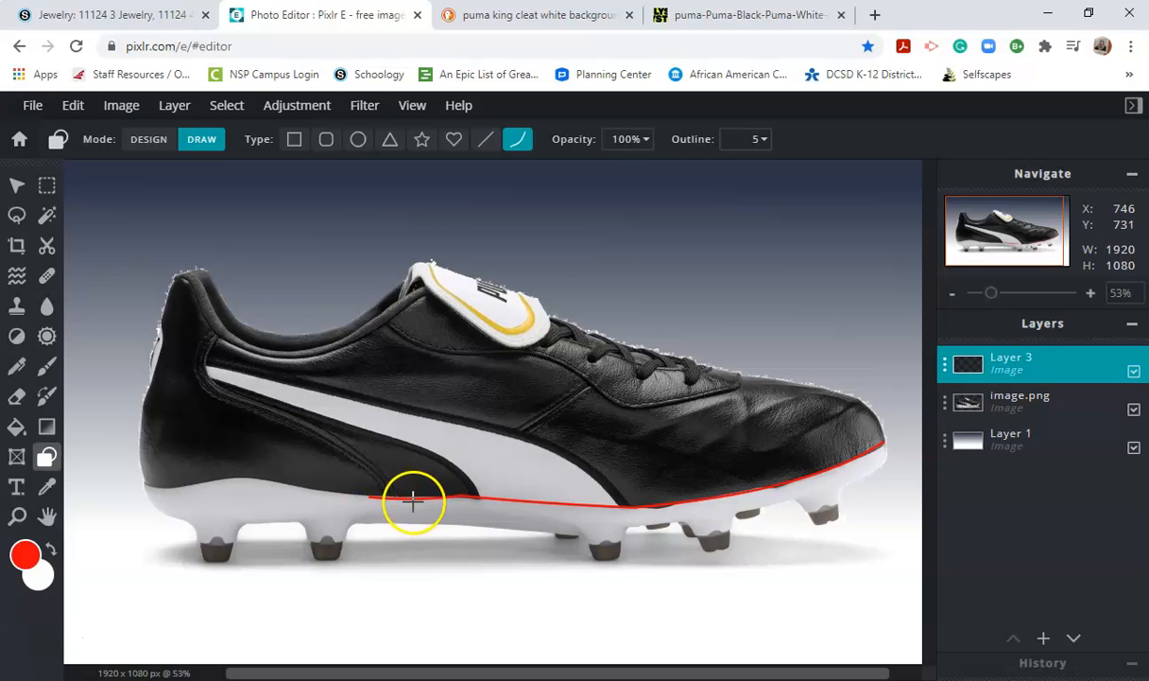
key(ctrl+z)
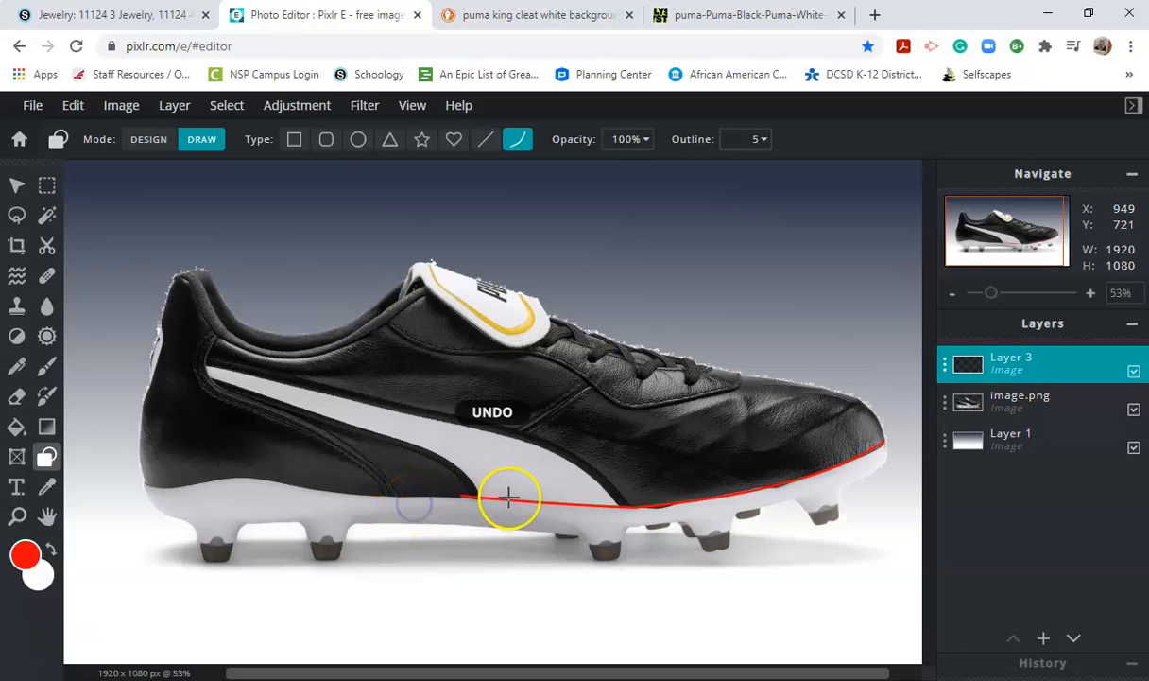
drag(463, 493, 247, 477)
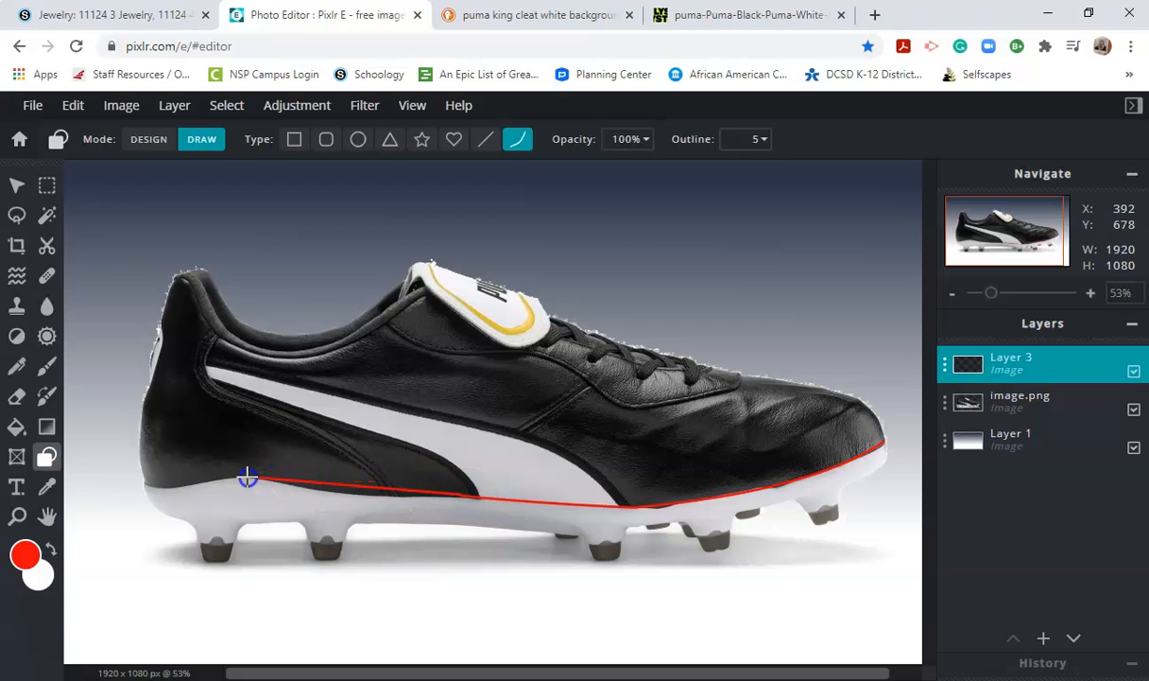
click(351, 503)
click(247, 477)
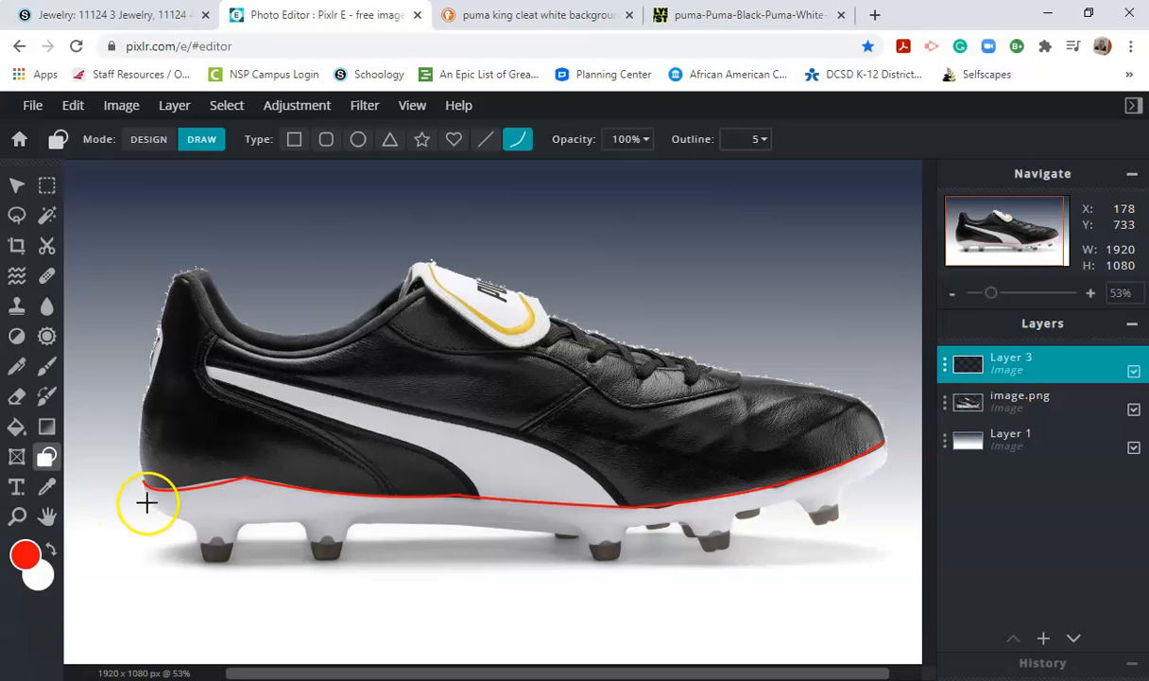
click(147, 499)
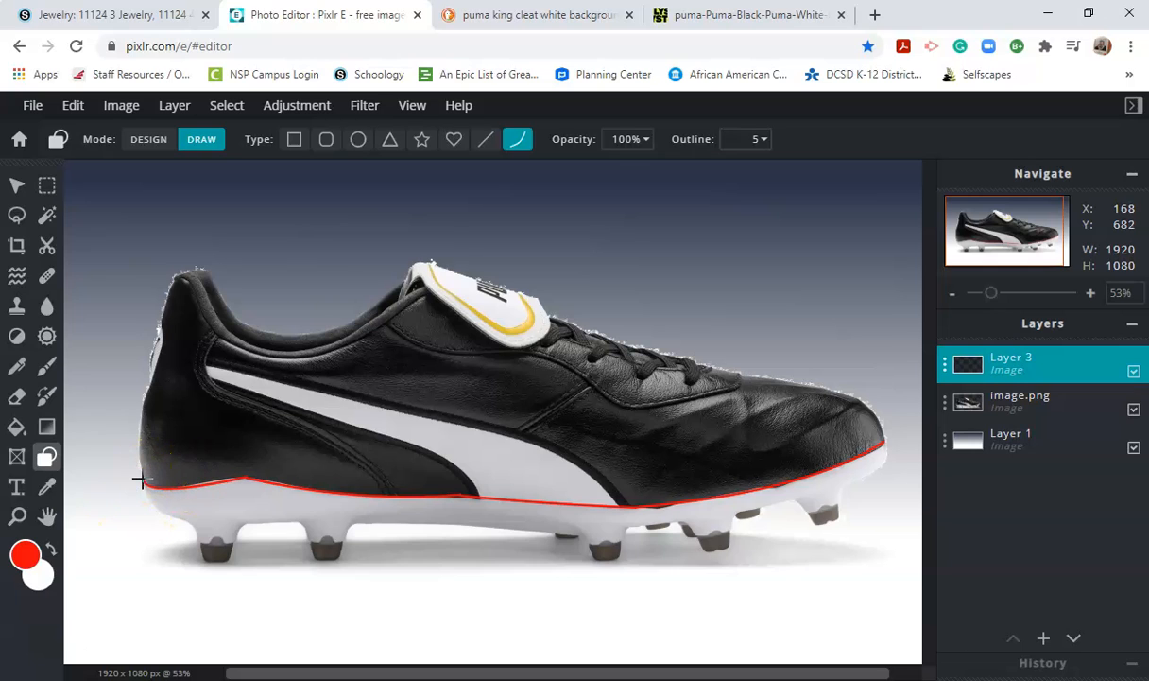
- Trace the rest of the cleat's outline with red Bezier curves: heel, sole underside, toe, top edge, tongue, collar and studs
click(175, 278)
click(144, 489)
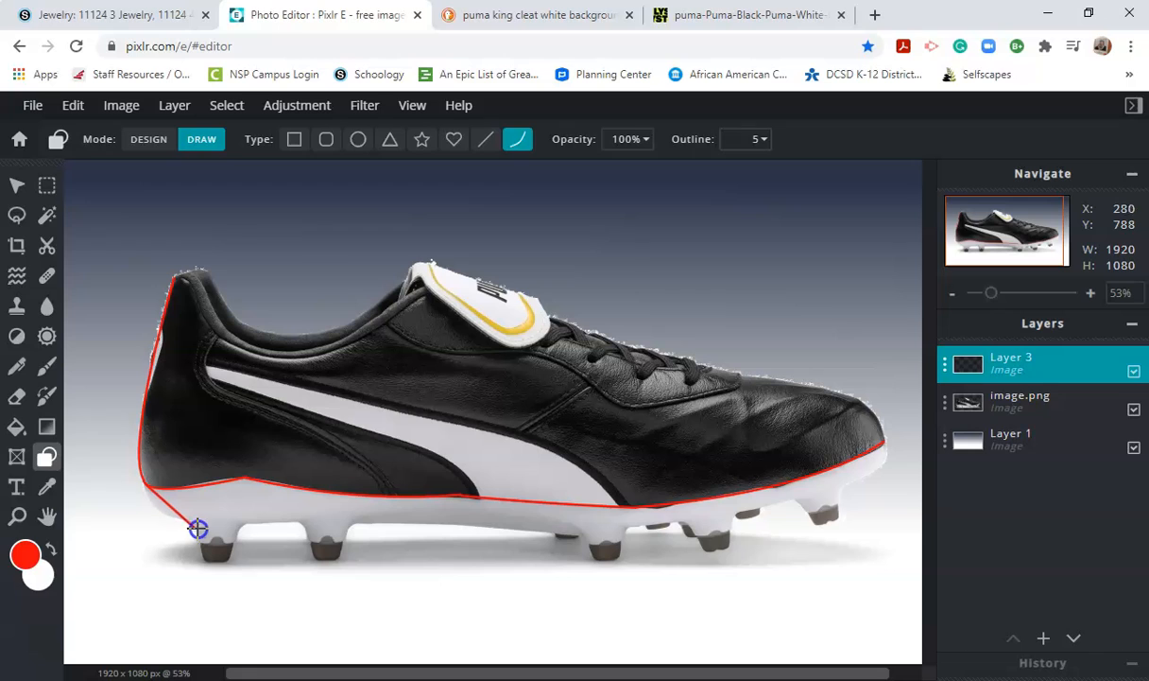
click(144, 510)
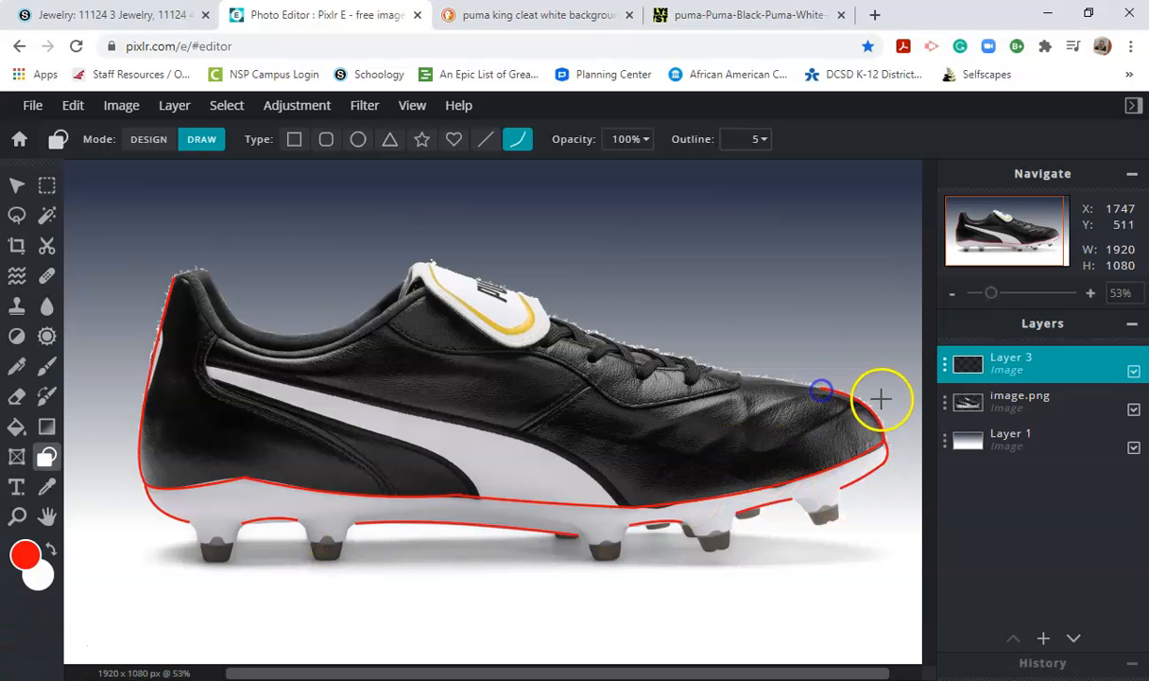
mouse_move(880, 399)
mouse_down()
mouse_move(560, 332)
mouse_move(477, 329)
mouse_up()
mouse_move(432, 294)
mouse_down()
mouse_move(343, 340)
mouse_move(222, 331)
mouse_move(235, 335)
mouse_move(200, 282)
mouse_up()
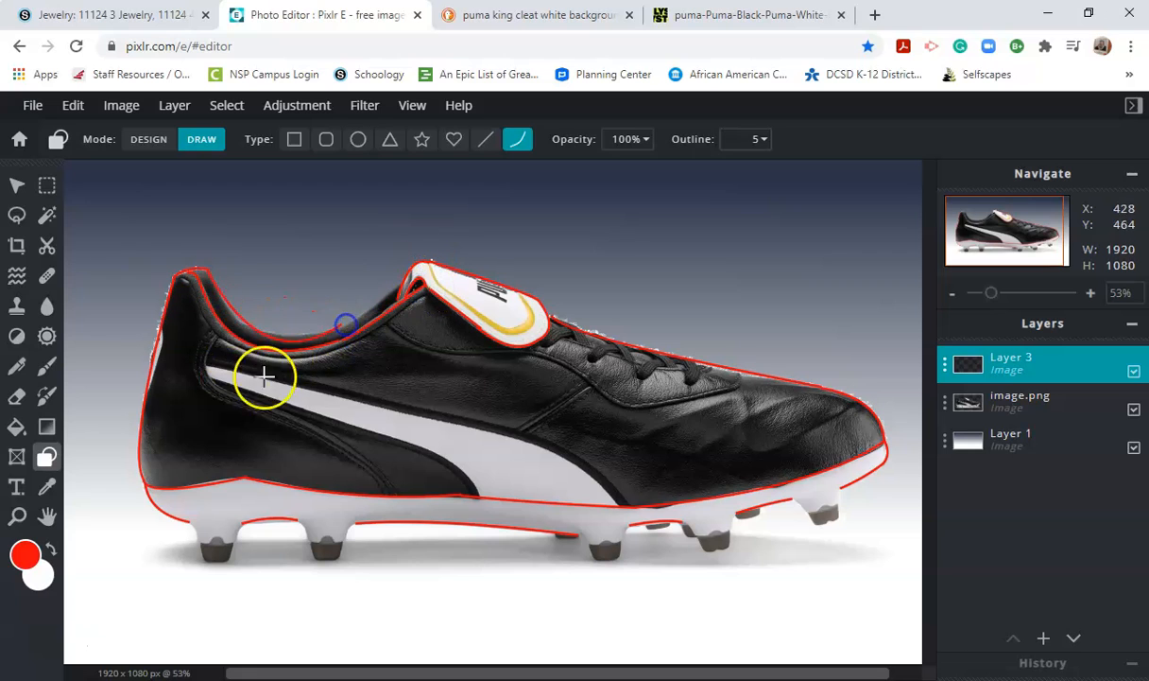
mouse_move(584, 535)
mouse_down()
mouse_move(612, 547)
mouse_move(680, 518)
mouse_move(715, 546)
mouse_move(739, 513)
mouse_move(729, 591)
mouse_move(840, 488)
mouse_up()
mouse_move(341, 558)
mouse_down()
mouse_move(298, 517)
mouse_move(203, 562)
mouse_up()
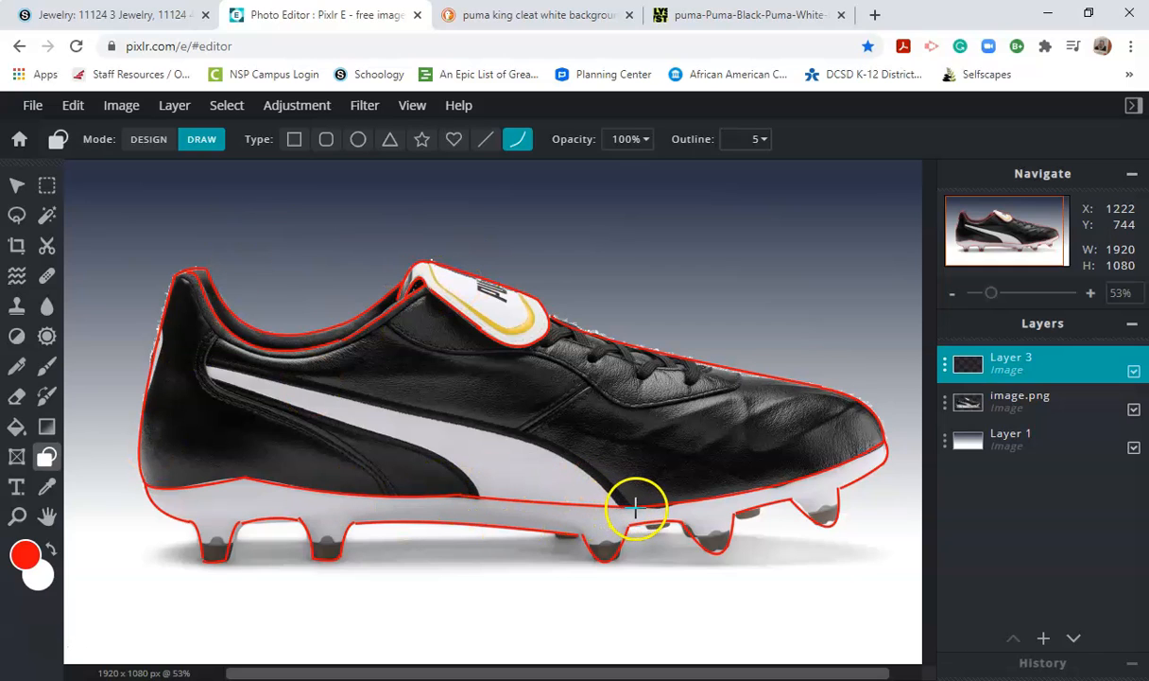
- Trace the upper and lower edges of the white side stripe, doubling the line above it, and redraw its lower curve
mouse_move(631, 507)
mouse_down()
mouse_move(585, 454)
mouse_move(226, 355)
mouse_move(195, 362)
mouse_move(216, 351)
mouse_move(564, 436)
mouse_move(614, 409)
mouse_move(639, 439)
mouse_move(601, 413)
mouse_move(617, 428)
mouse_up()
mouse_move(377, 401)
mouse_down()
mouse_move(213, 352)
mouse_move(205, 364)
mouse_move(452, 428)
mouse_move(617, 502)
mouse_up()
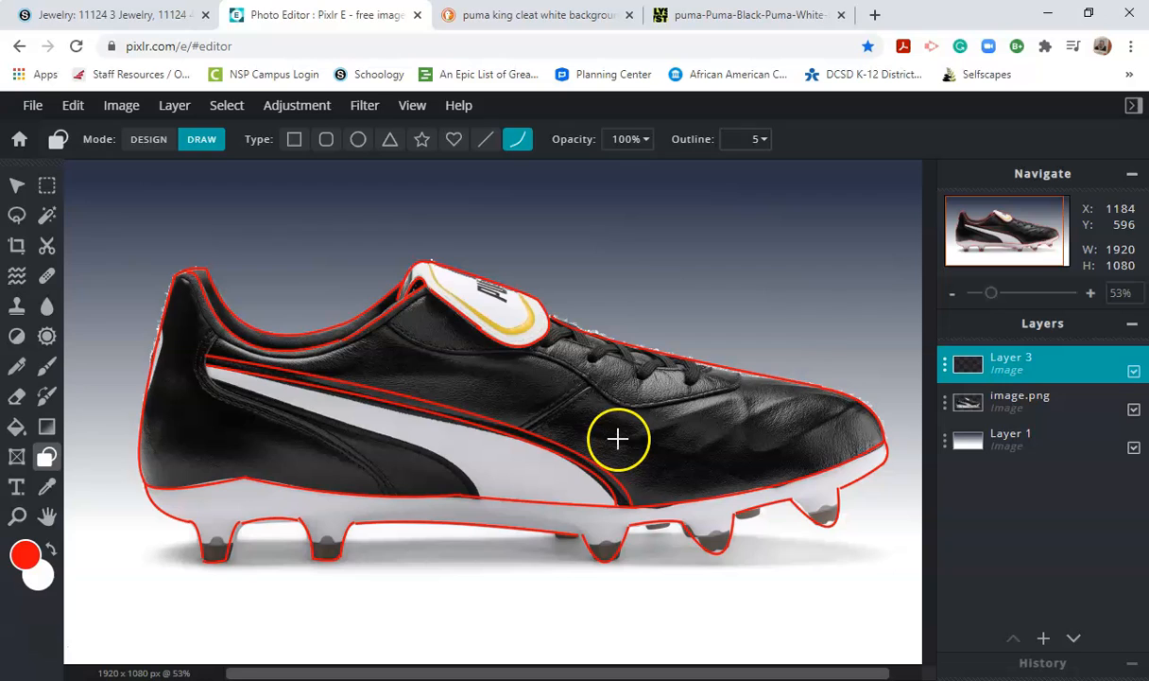
mouse_move(210, 378)
mouse_down()
mouse_move(453, 468)
mouse_move(480, 497)
mouse_up()
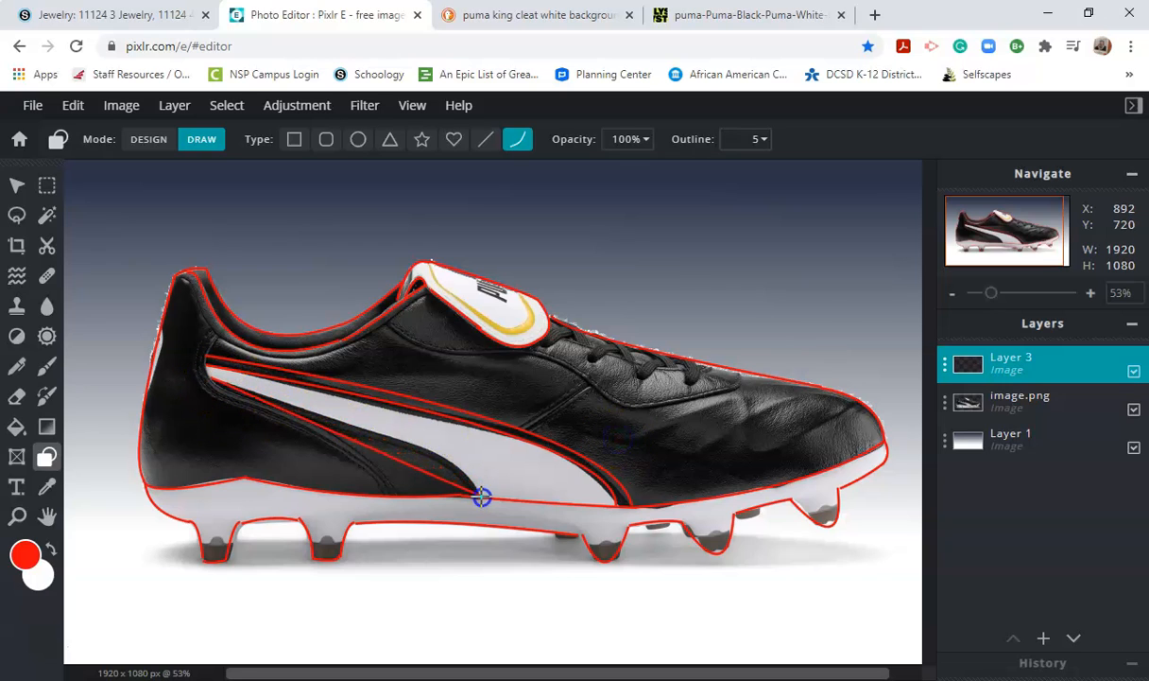
key(ctrl+z)
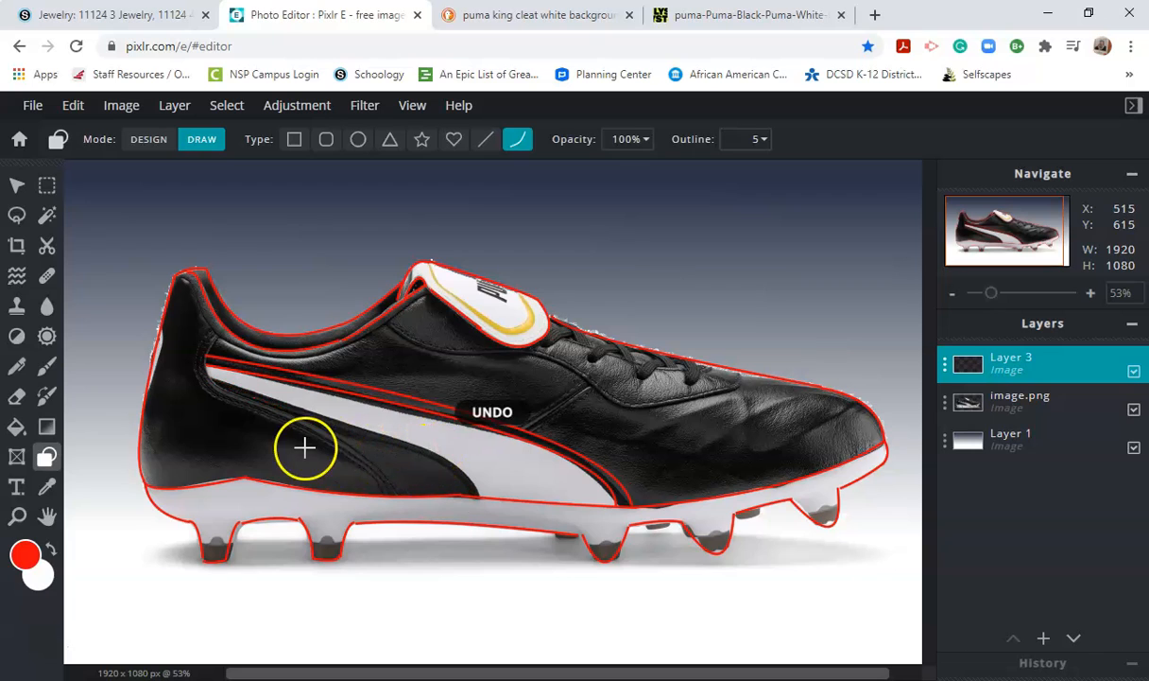
mouse_move(210, 378)
mouse_down()
mouse_move(470, 452)
mouse_move(481, 496)
mouse_up()
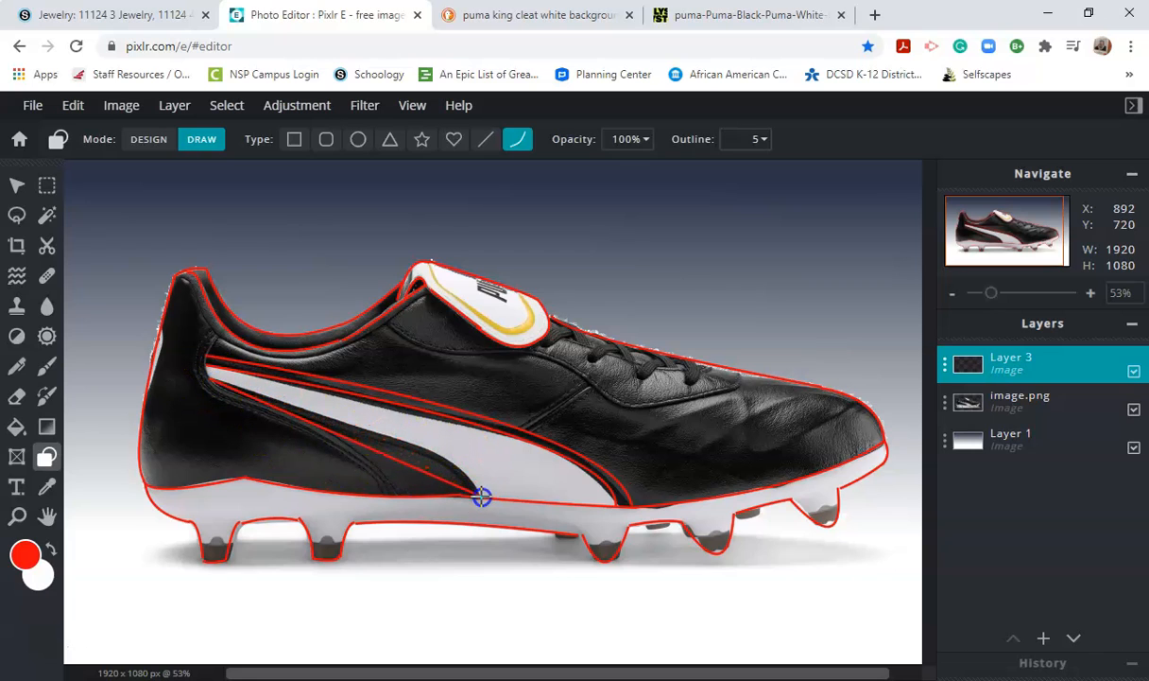
click(488, 449)
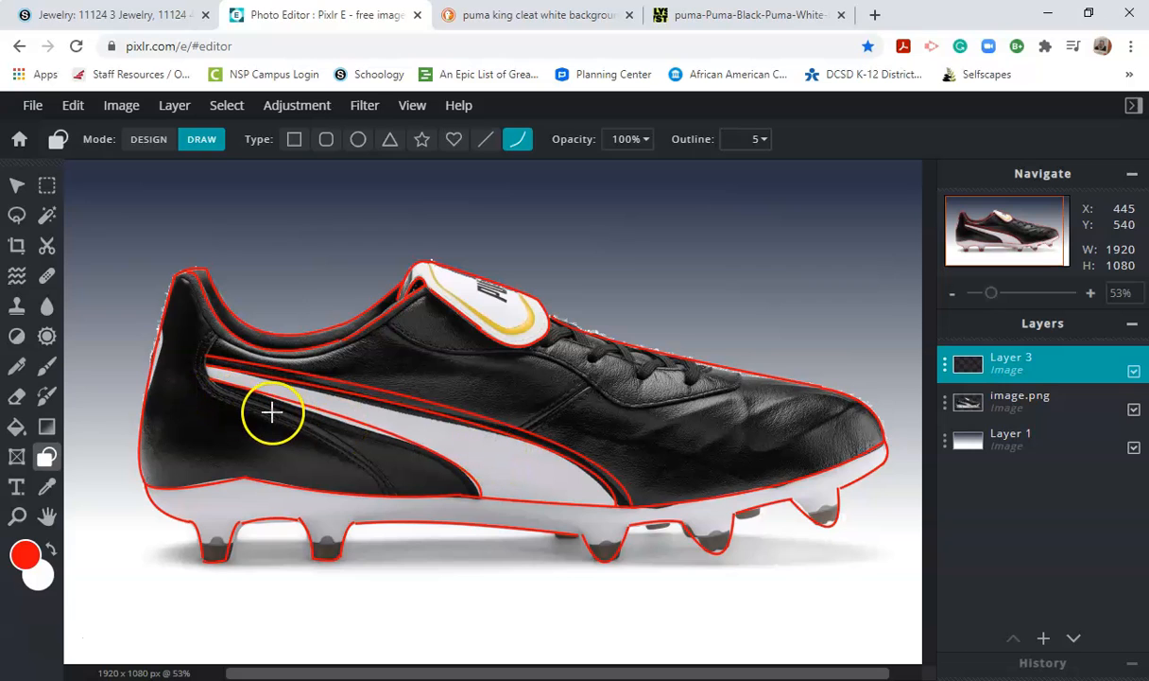
- Trace the border line just below the white stripe and the heel panel seam curving from the collar down to the sole
drag(424, 466, 476, 495)
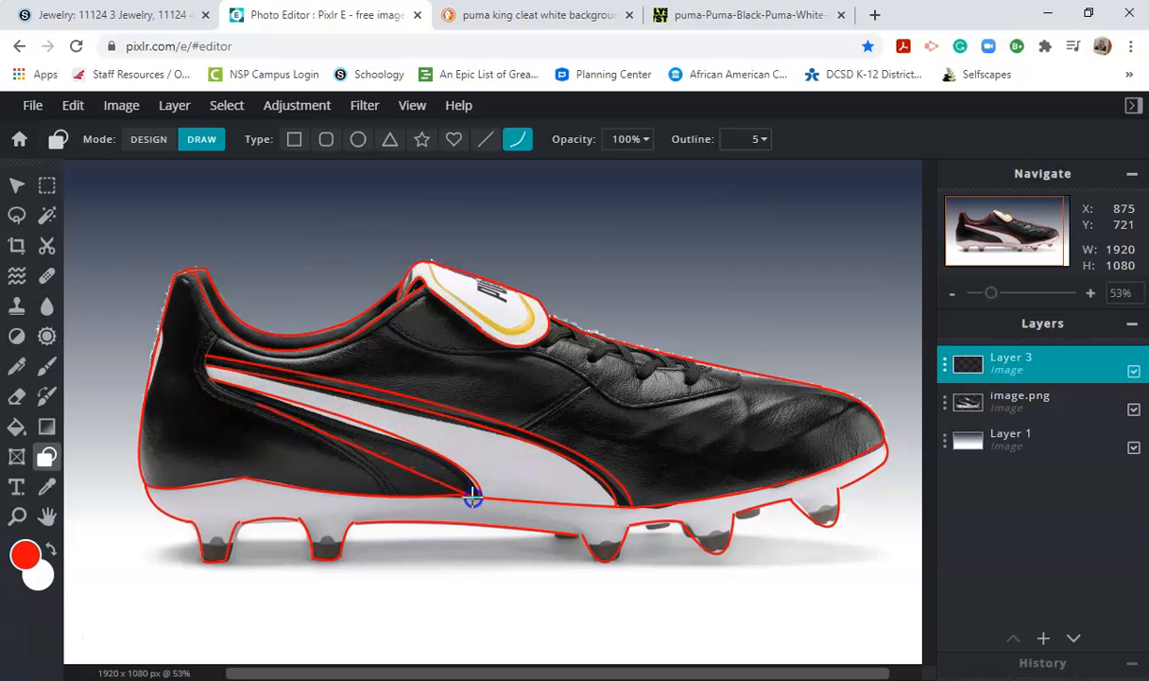
click(437, 451)
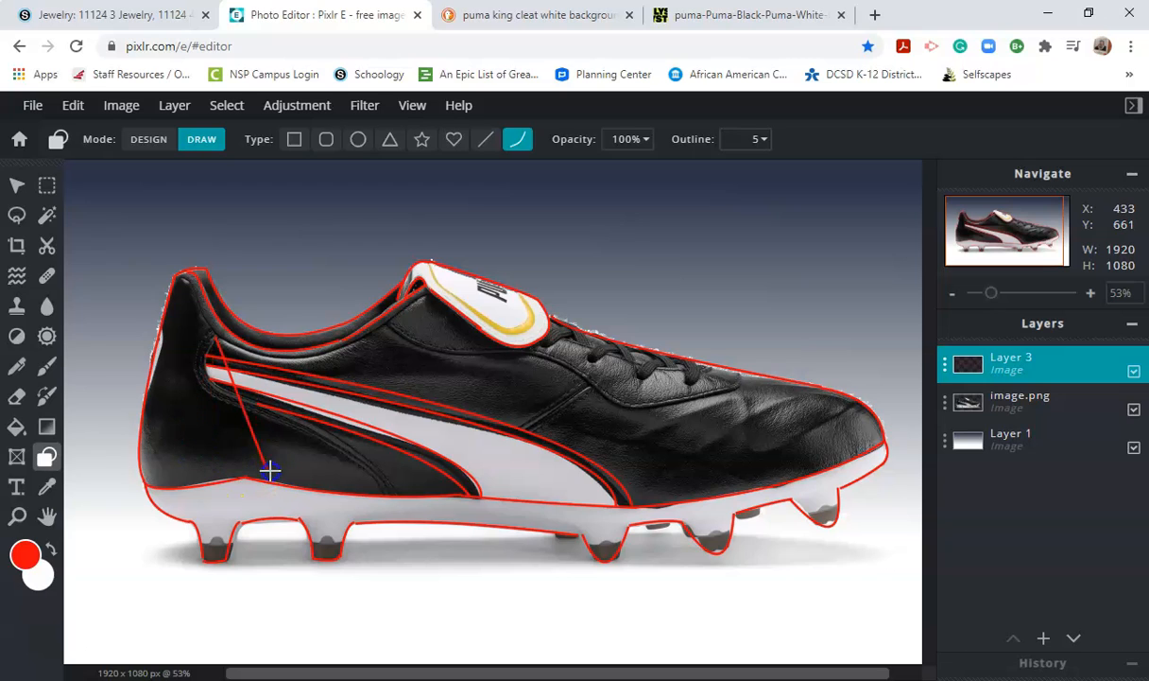
drag(318, 489, 170, 388)
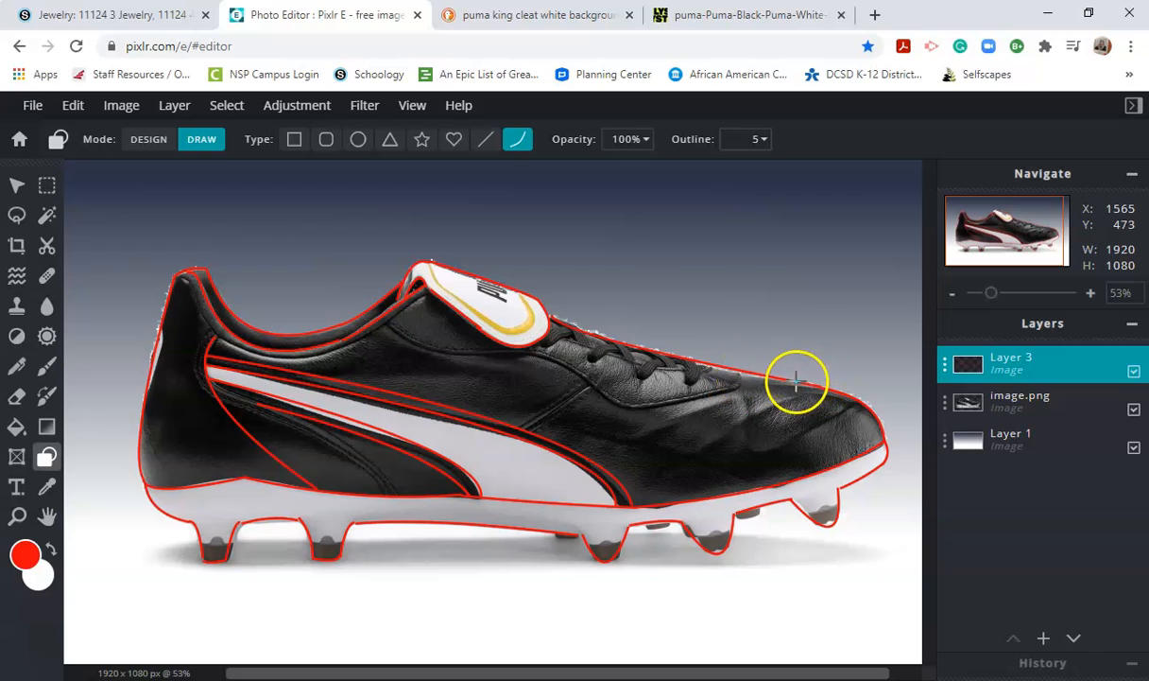
- Trace the lower edge of the lacing panel from the collar to the toe box with a red Bezier curve, undoing a misfitting one
mouse_move(797, 381)
mouse_down()
mouse_move(518, 397)
mouse_move(436, 339)
mouse_move(379, 322)
mouse_move(626, 416)
mouse_move(642, 482)
mouse_move(742, 452)
mouse_move(670, 446)
mouse_move(689, 450)
mouse_up()
right_click(731, 459)
key(ctrl+z)
drag(744, 369, 381, 317)
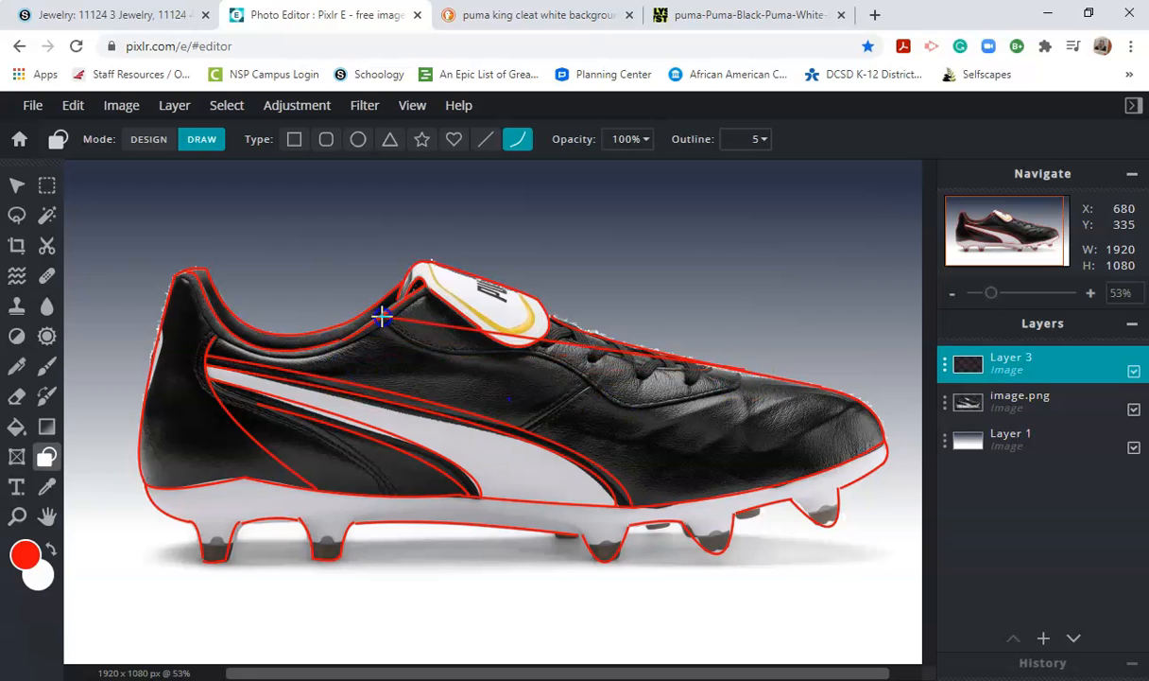
drag(482, 329, 704, 458)
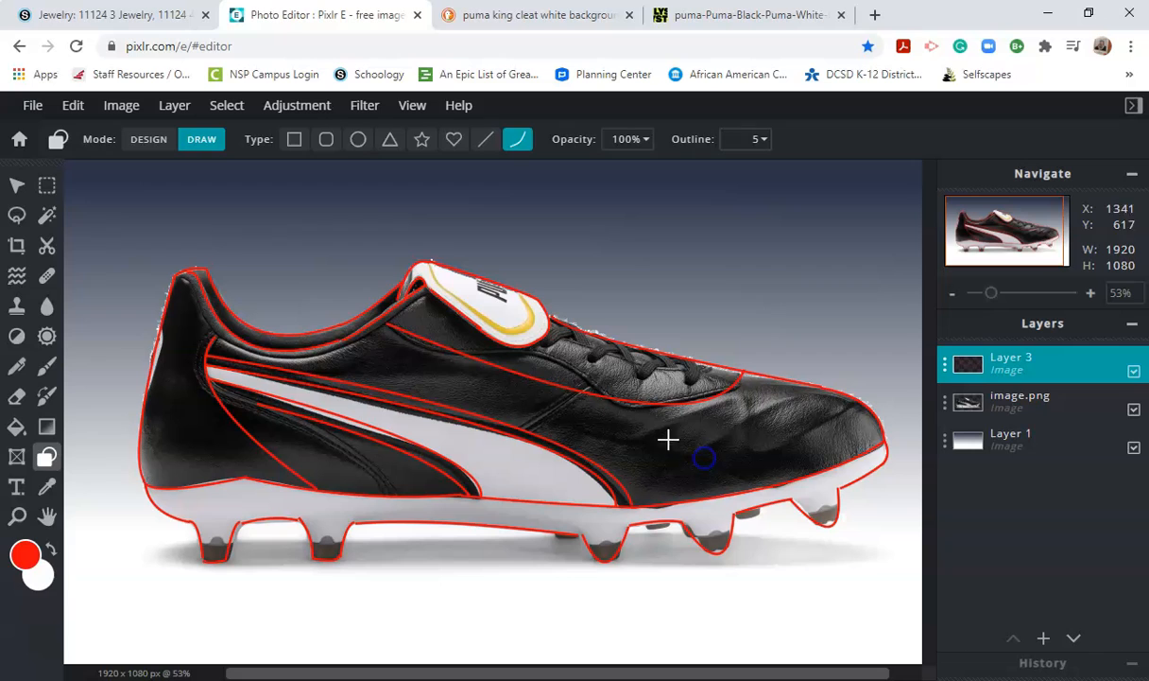
- Add red Bezier curves doubling the collar and lacing-panel seams and tracing the lace edge and tongue emblem
mouse_move(427, 296)
mouse_down()
mouse_move(335, 352)
mouse_move(390, 326)
mouse_move(398, 319)
mouse_move(323, 349)
mouse_move(338, 351)
mouse_move(216, 342)
mouse_move(282, 374)
mouse_up()
drag(616, 388, 740, 370)
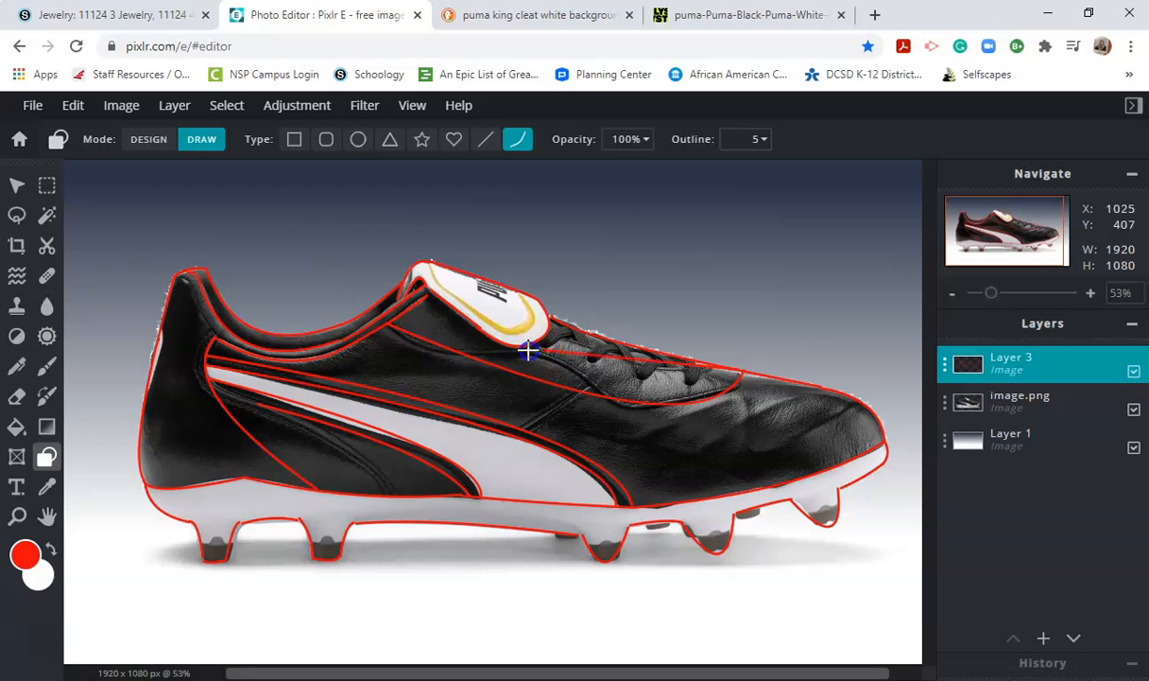
drag(612, 378, 703, 366)
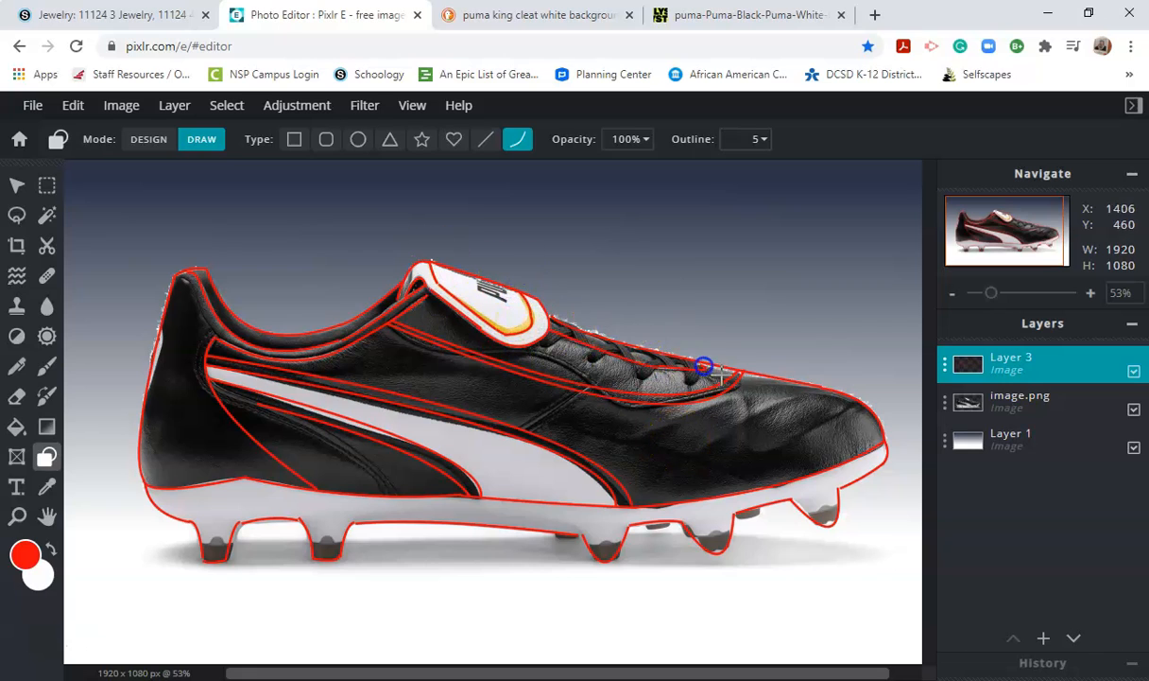
drag(815, 479, 800, 470)
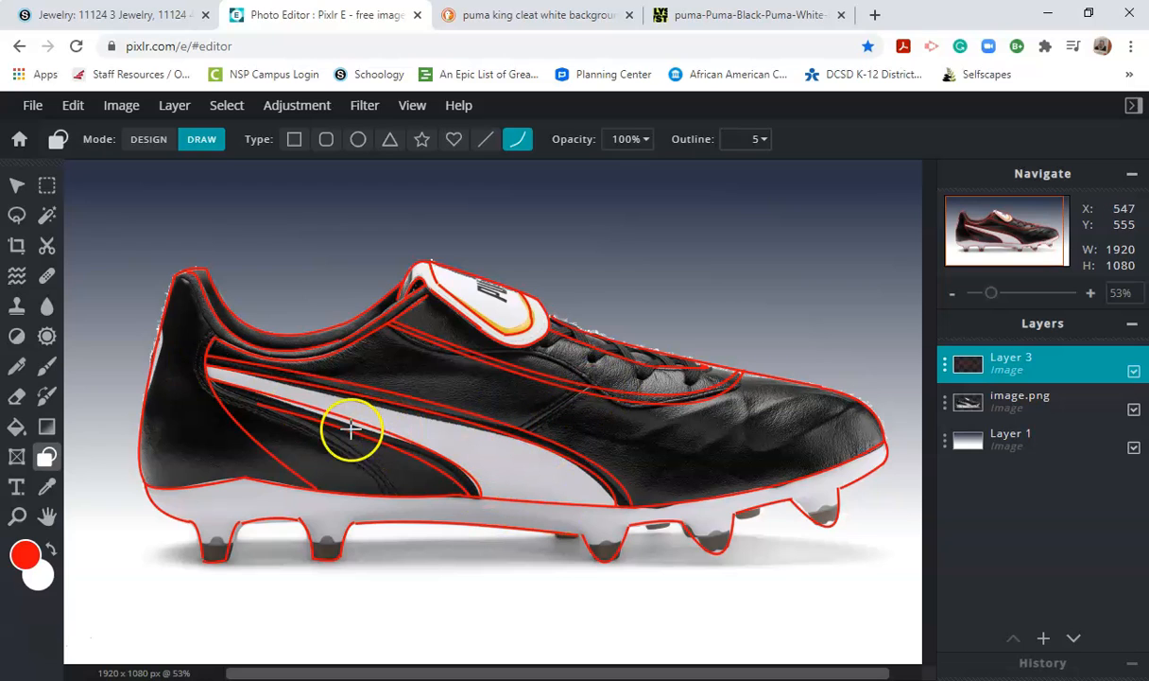
- Complete the outline of the band below the white stripe and fill the bands above and below the stripe with red
drag(257, 403, 204, 383)
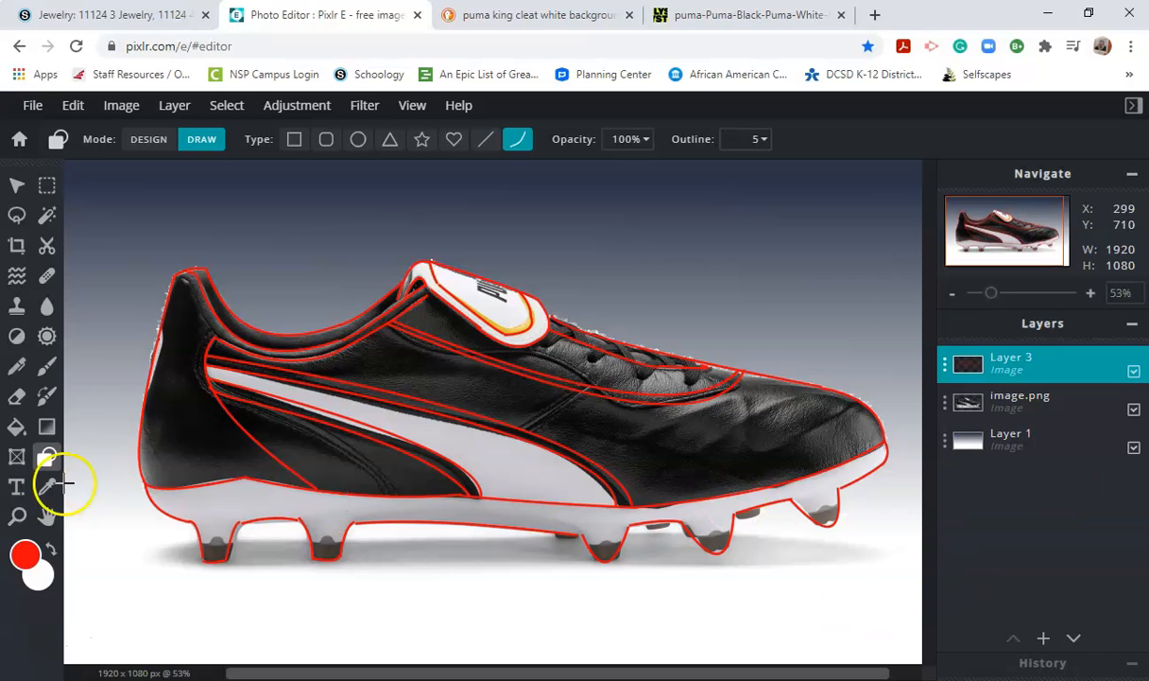
click(16, 426)
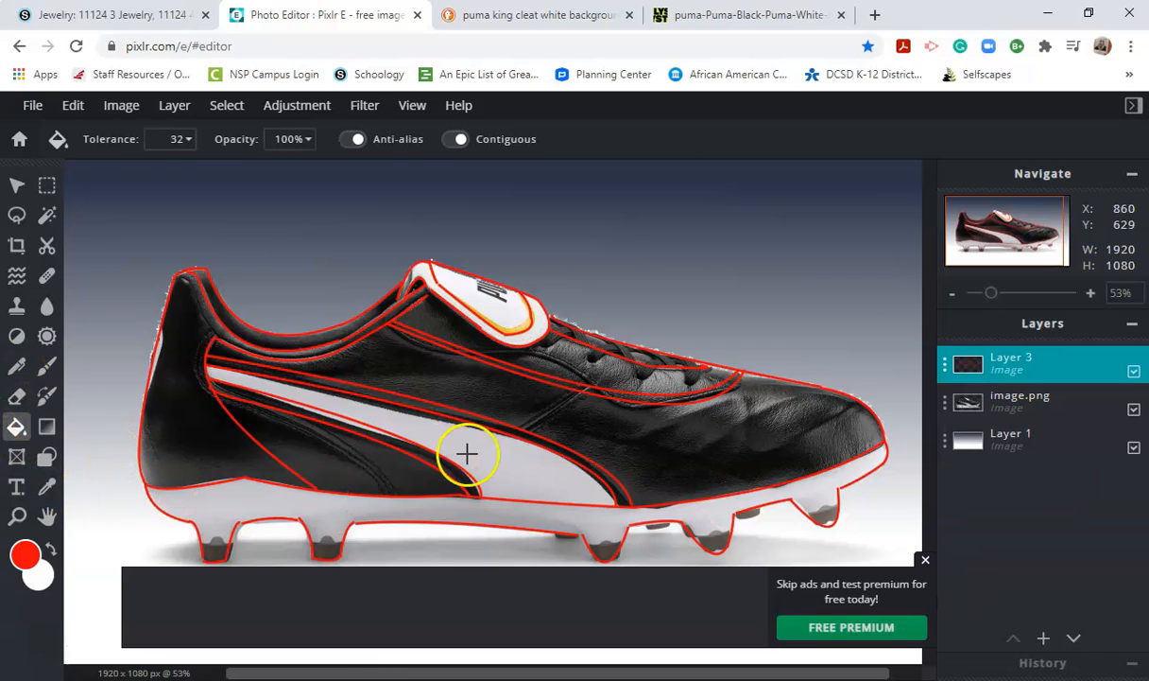
click(397, 432)
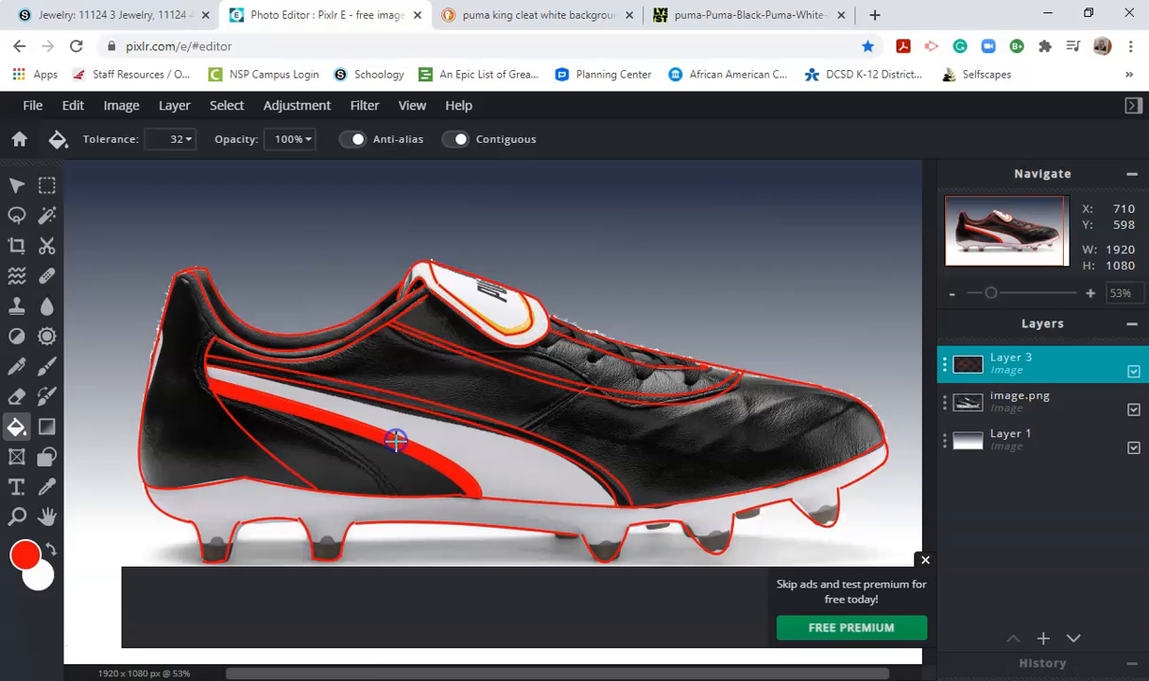
click(453, 410)
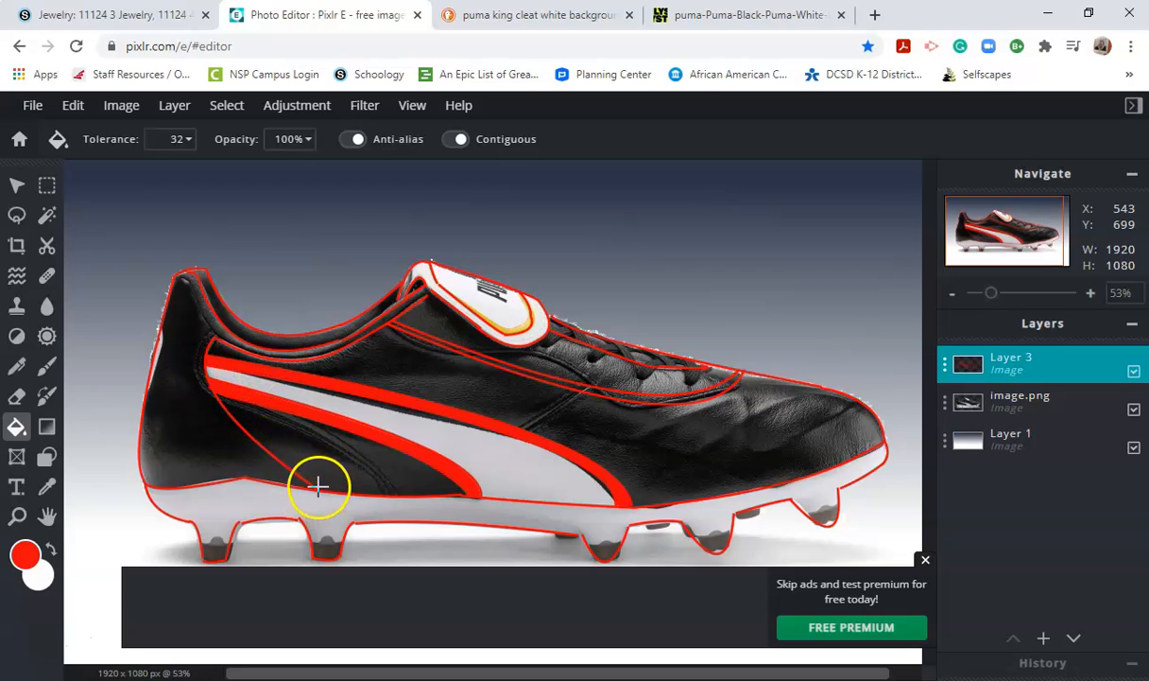
- Try to fill the sole with red, undo that fill and dismiss the advertisement
click(462, 510)
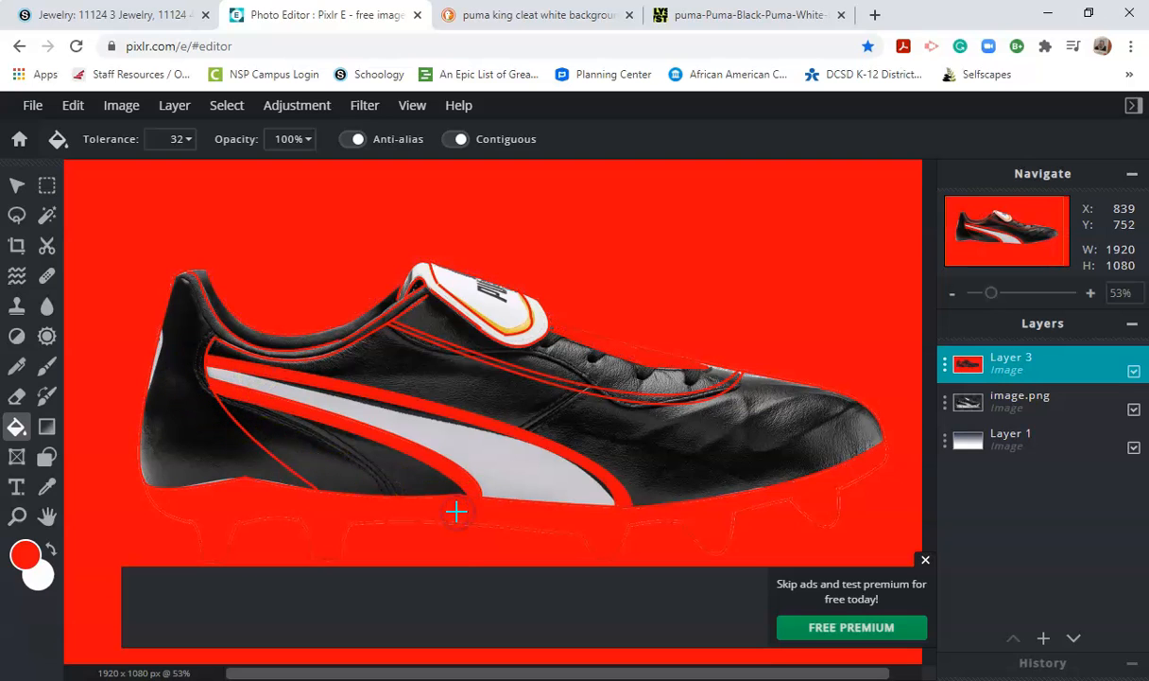
key(ctrl+z)
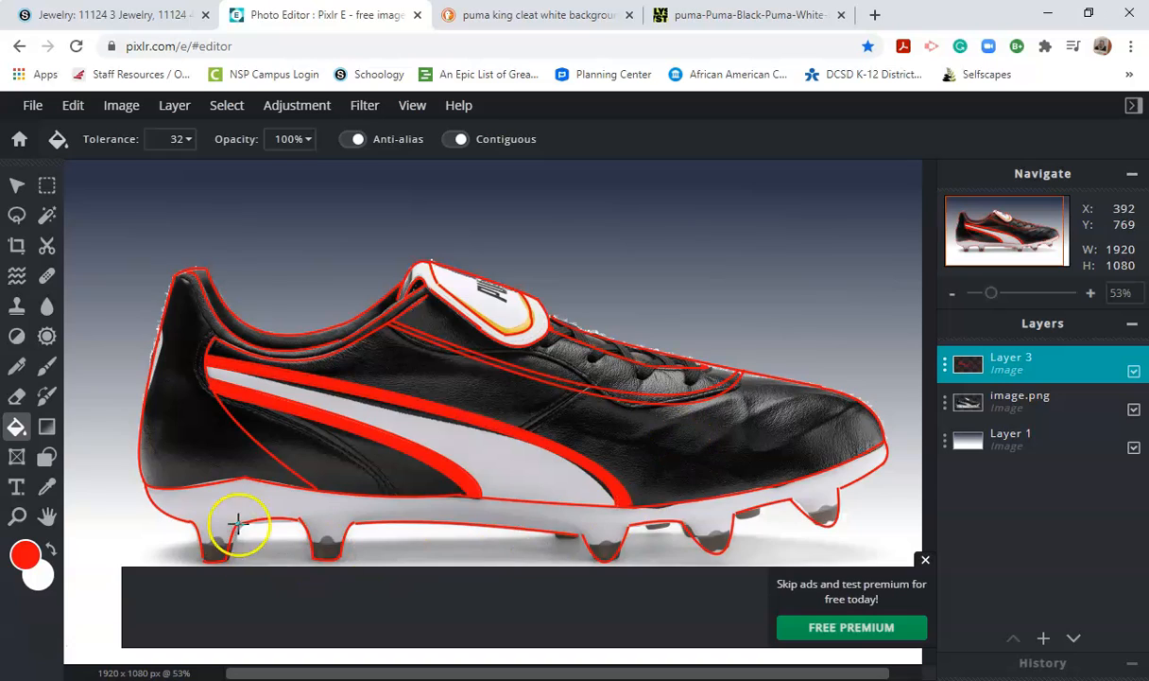
scroll(182, 553, up, 4)
click(925, 559)
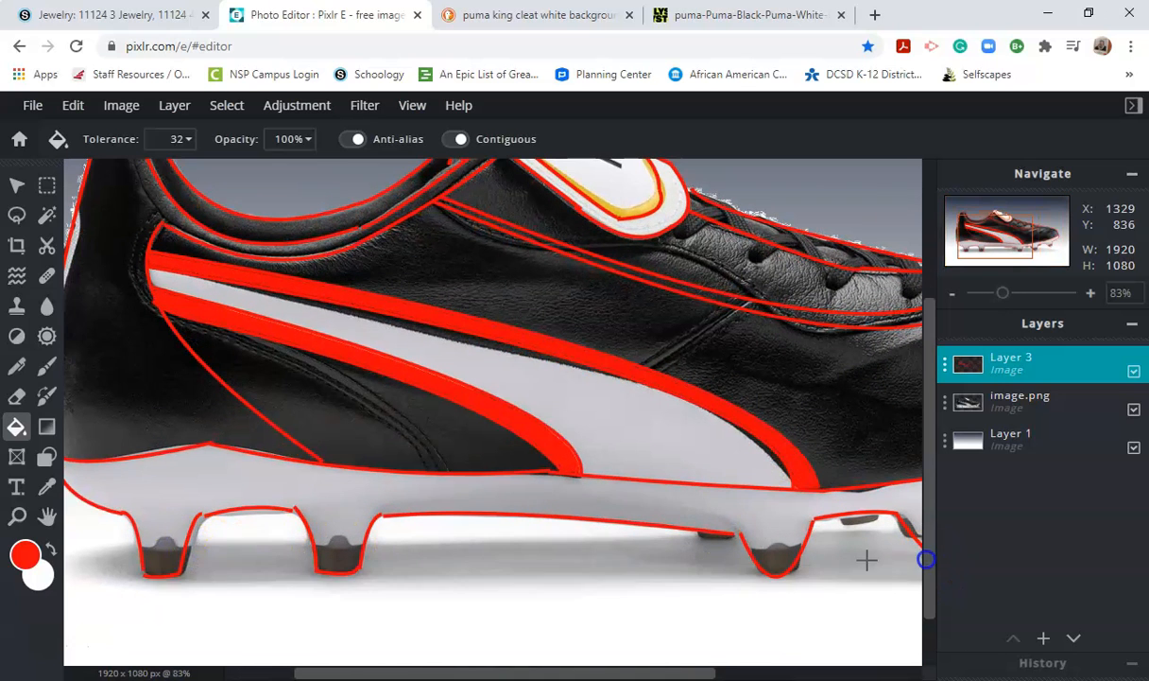
- Set the brush size to 4 px and paint over the gaps in the red outline where the studs meet the sole
scroll(138, 586, up, 2)
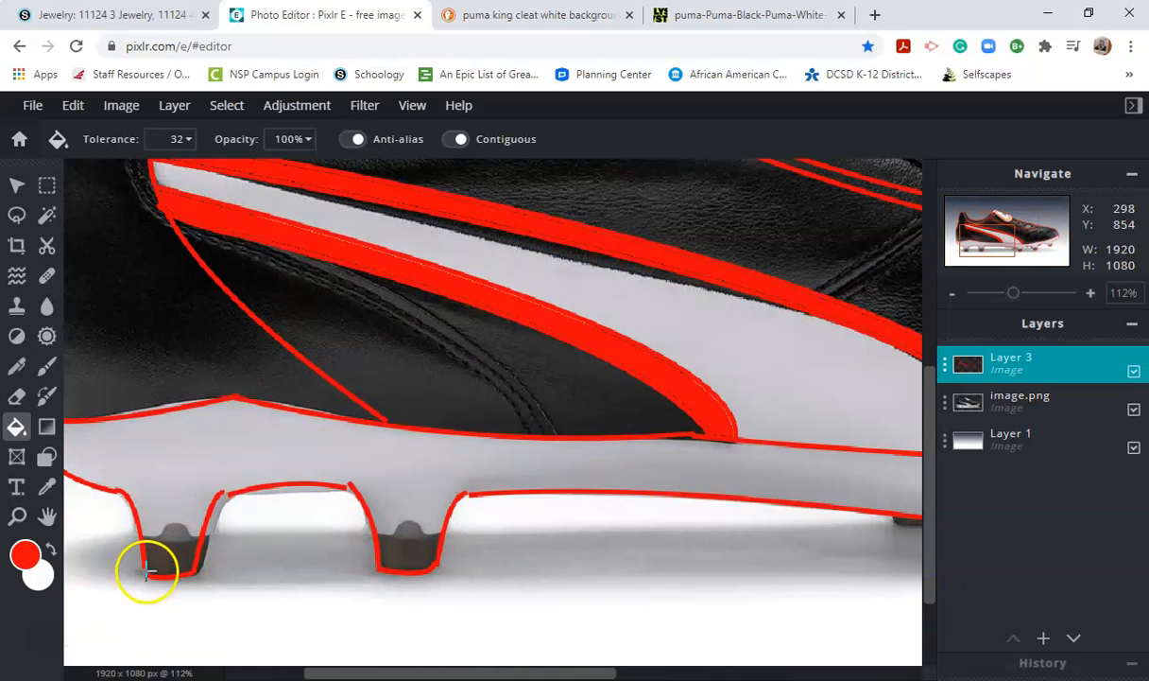
click(47, 366)
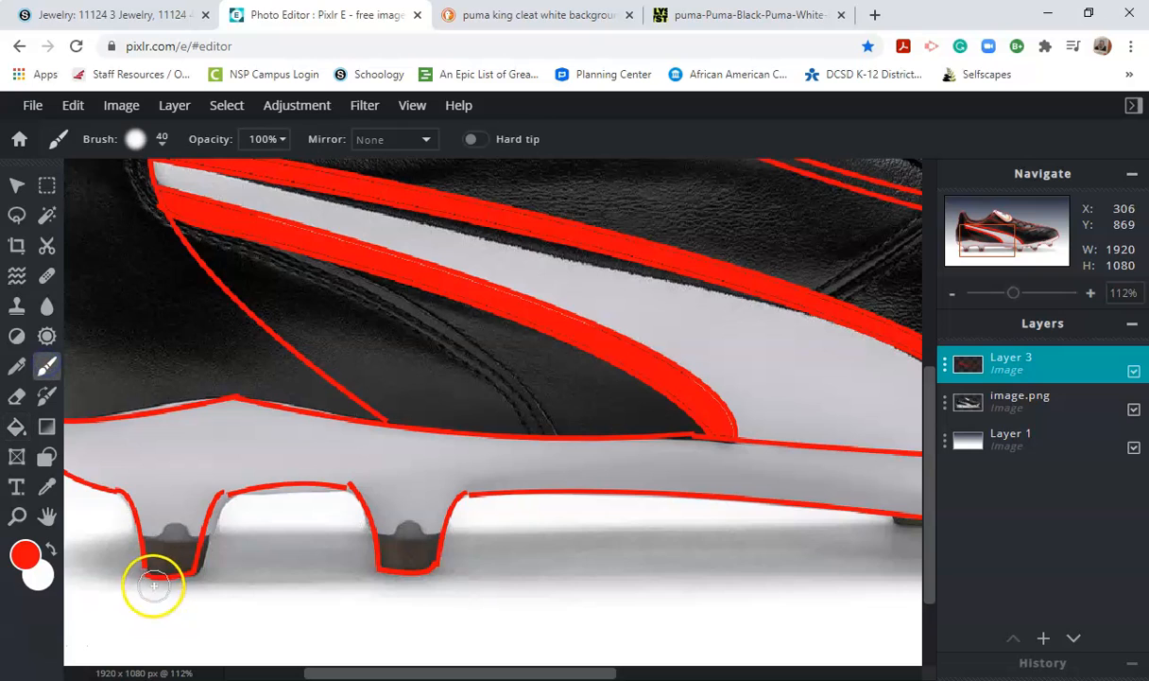
click(135, 139)
drag(166, 202, 149, 204)
click(577, 117)
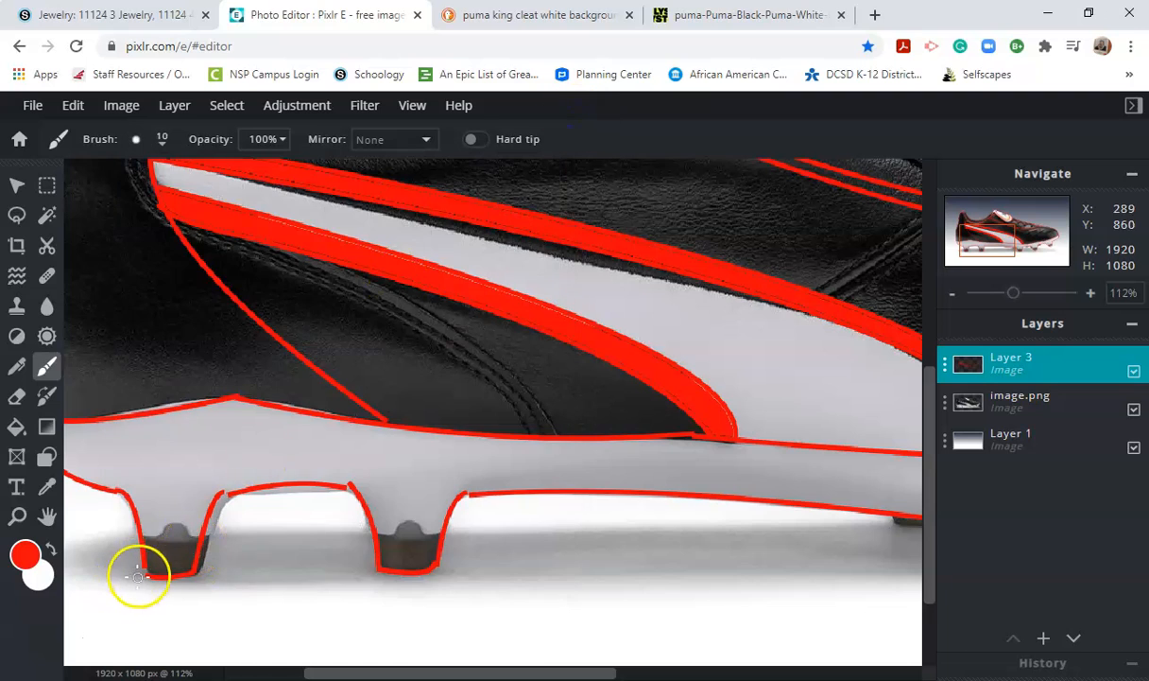
click(136, 139)
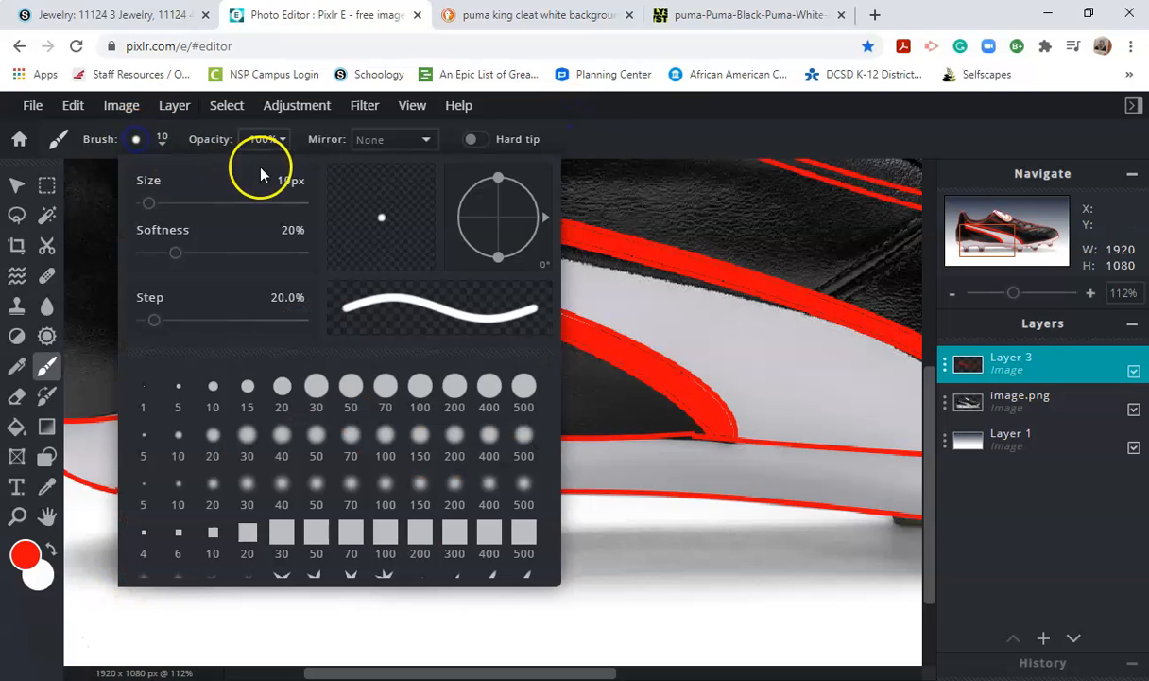
drag(151, 207, 146, 207)
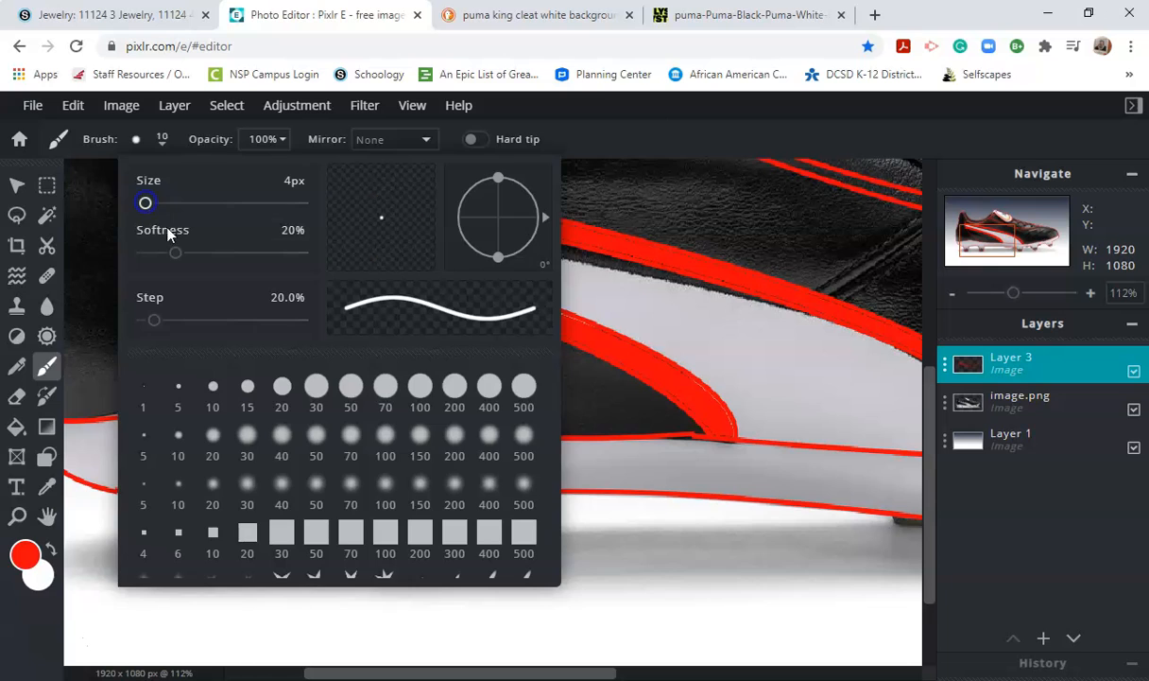
click(622, 123)
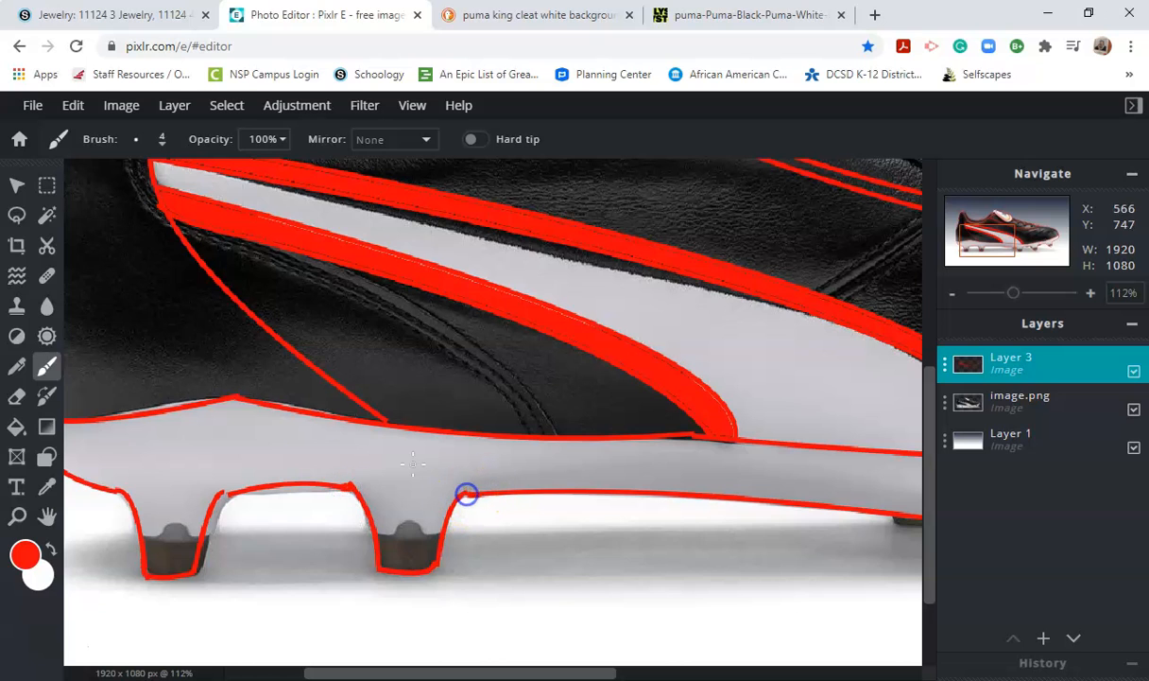
drag(815, 546, 477, 516)
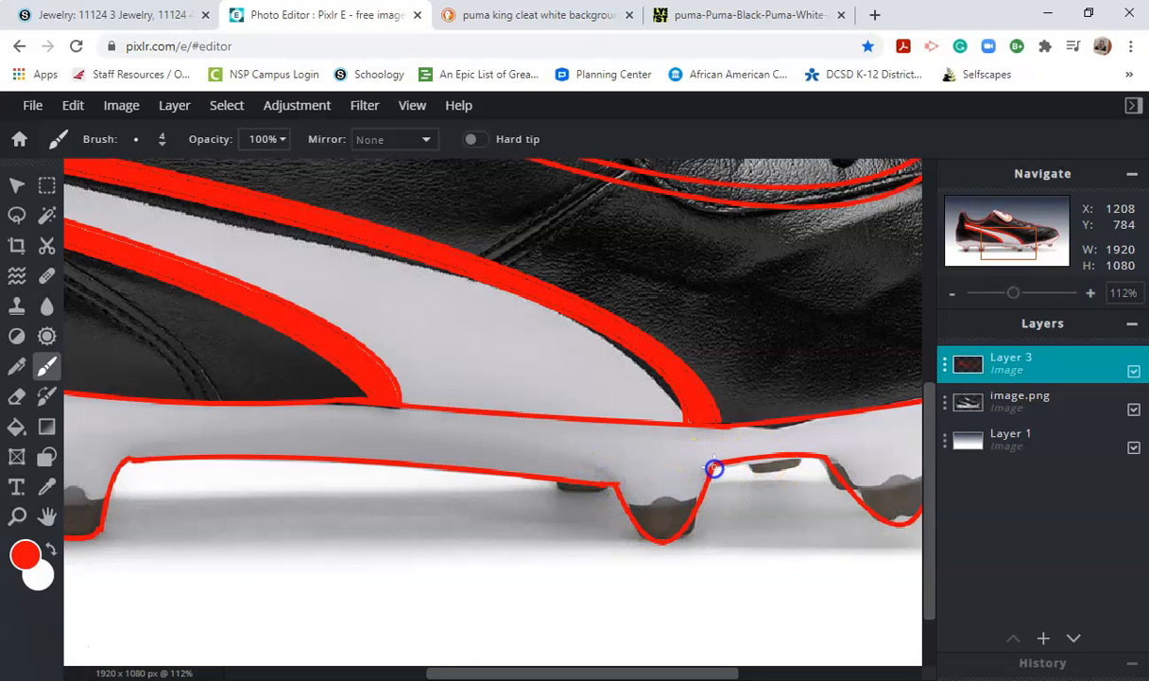
drag(874, 535, 461, 547)
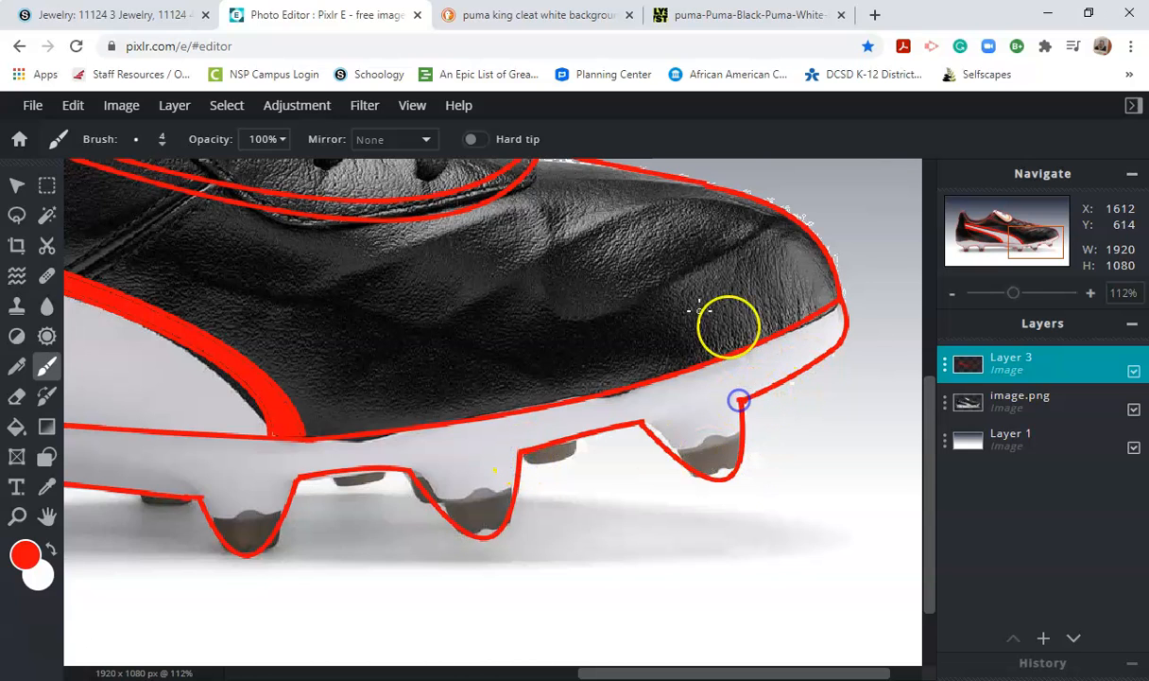
- Trace the heel panel's upper seam from the heel tip down to the start of the side stripe with a red Bezier curve
drag(607, 288, 729, 465)
drag(562, 411, 790, 565)
drag(429, 452, 729, 490)
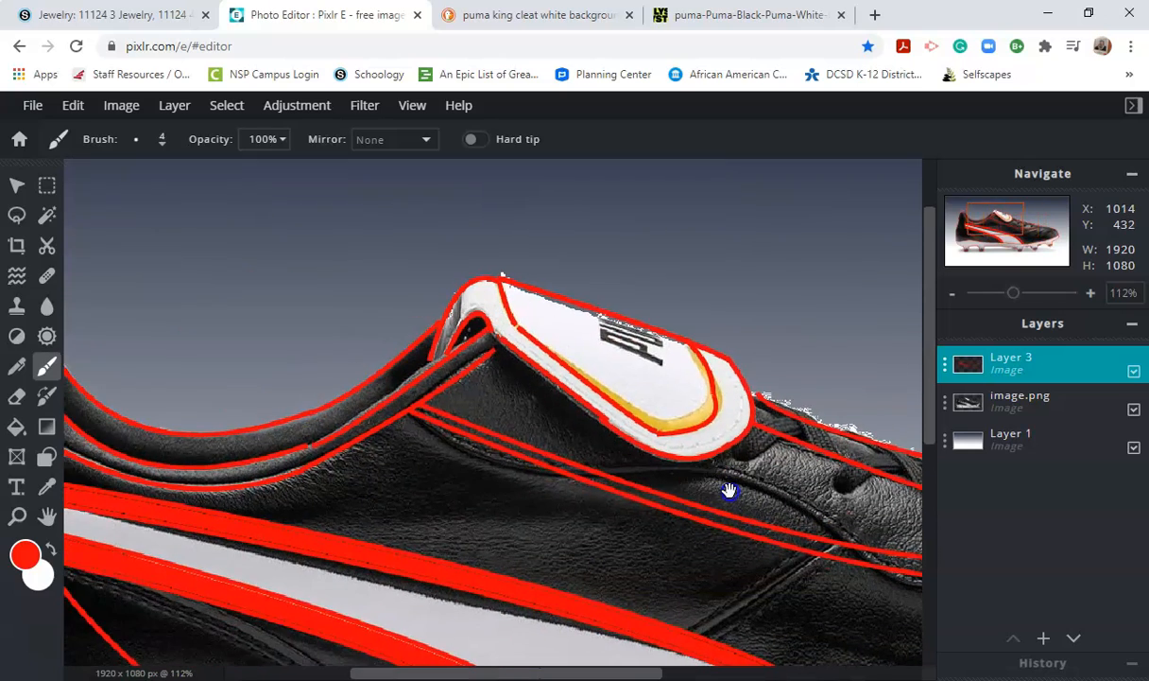
drag(300, 482, 494, 408)
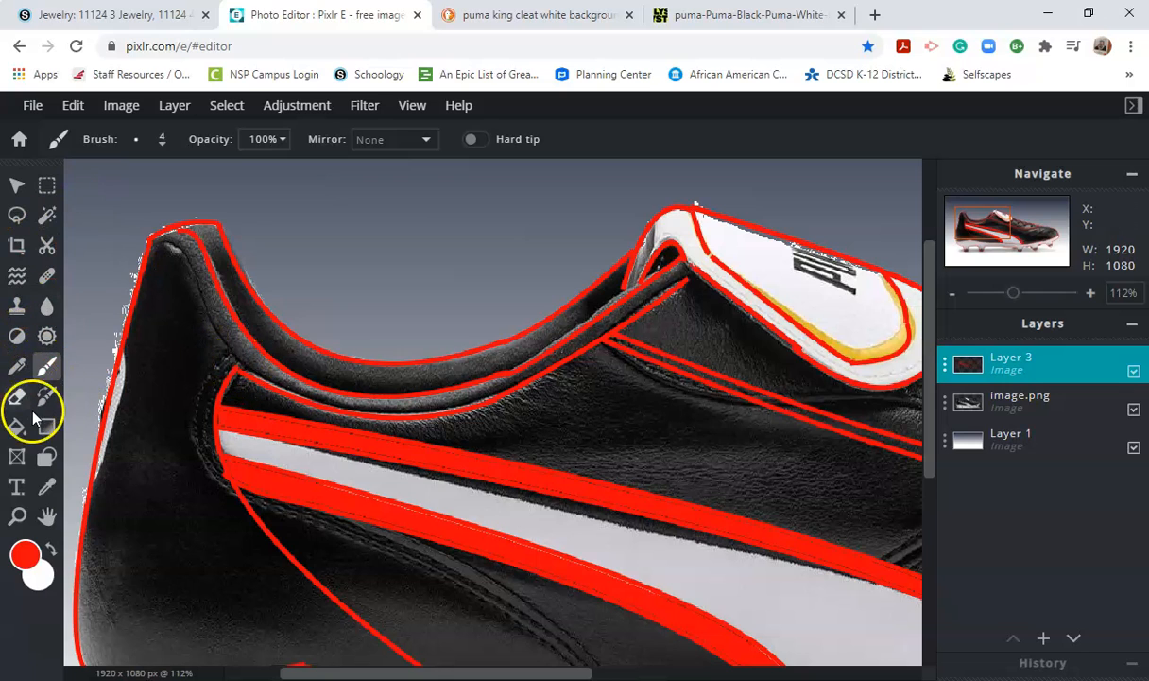
click(46, 456)
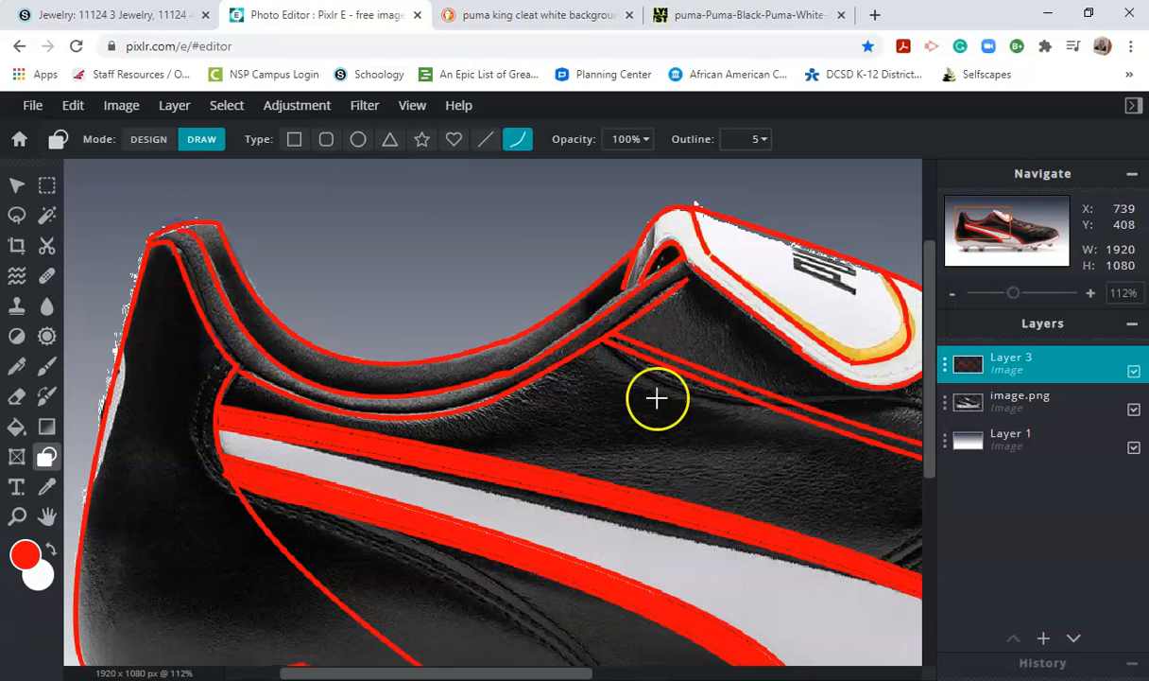
scroll(716, 413, down, 5)
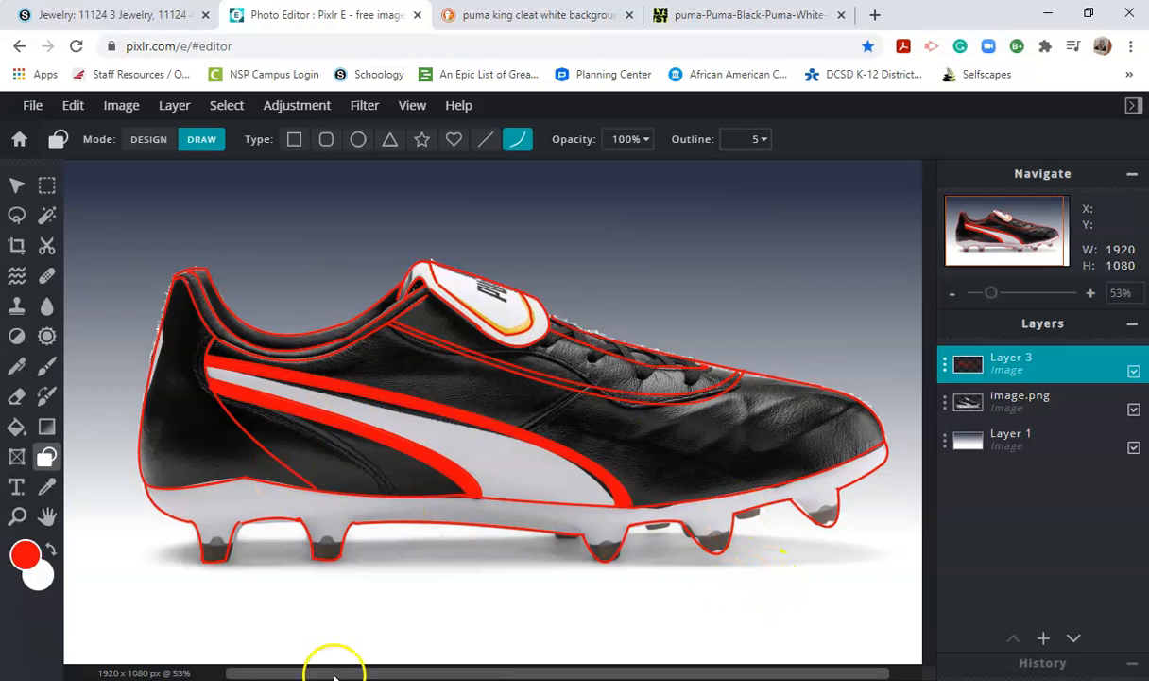
- Close the gaps in the collar band's outline with the brush and fill the band with red, undoing a misplaced fill
click(16, 426)
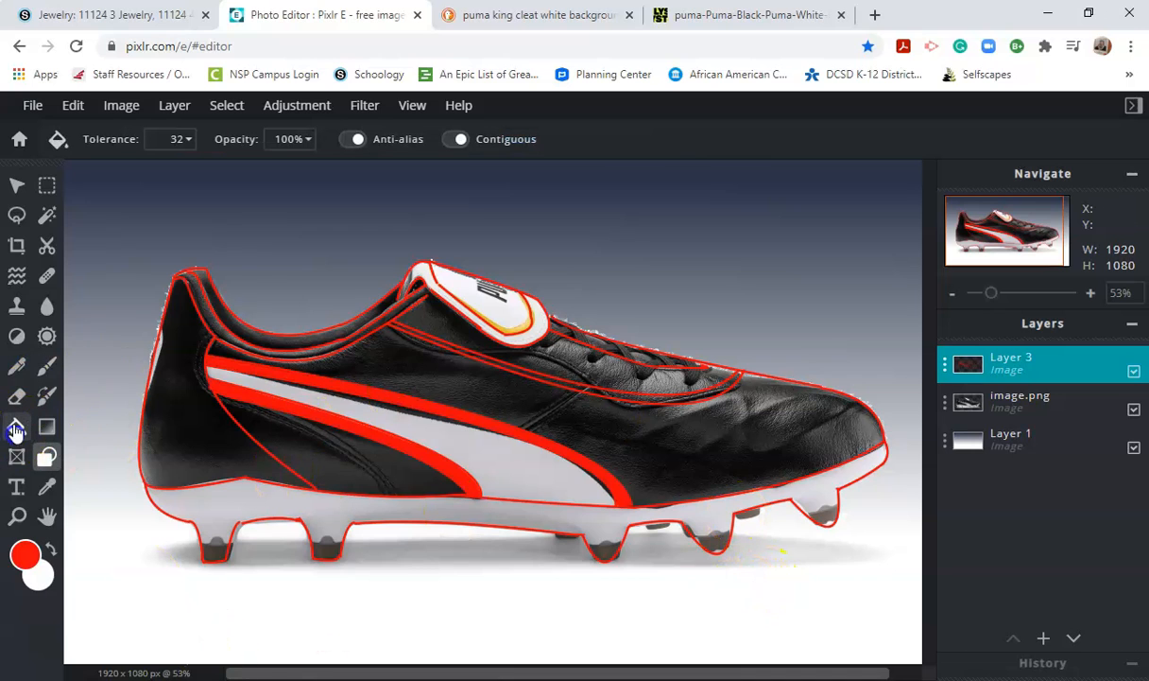
click(201, 305)
key(ctrl+z)
scroll(378, 293, up, 5)
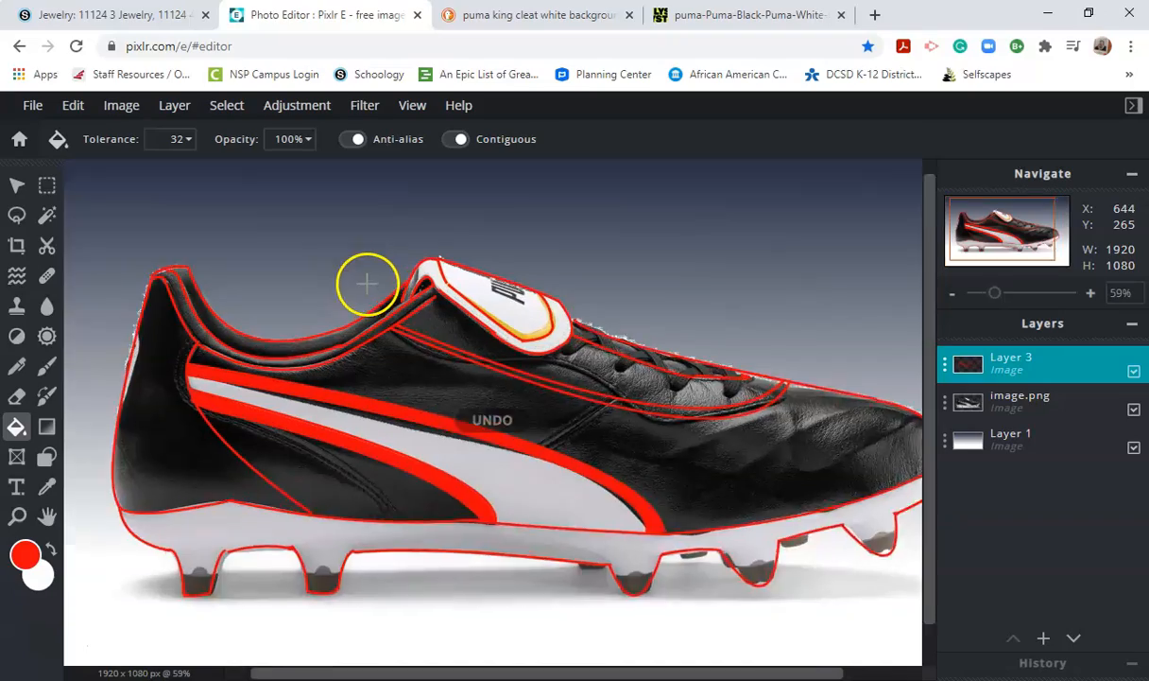
click(46, 366)
drag(491, 308, 496, 282)
mouse_move(334, 414)
mouse_down()
mouse_move(534, 401)
mouse_move(201, 368)
mouse_up()
click(16, 427)
click(312, 283)
- Fill the lacing-panel border and the lace-edge strip with red, undoing a misplaced fill and closing the outline with the brush
click(424, 375)
key(ctrl+z)
mouse_move(861, 558)
mouse_down()
mouse_move(411, 516)
mouse_move(588, 513)
mouse_up()
click(46, 366)
click(16, 426)
click(287, 320)
- Set the fill colour to black and fill the heel panel, the area below the stripe and the main upper
scroll(407, 380, down, 5)
scroll(407, 513, up, 2)
click(25, 555)
click(752, 523)
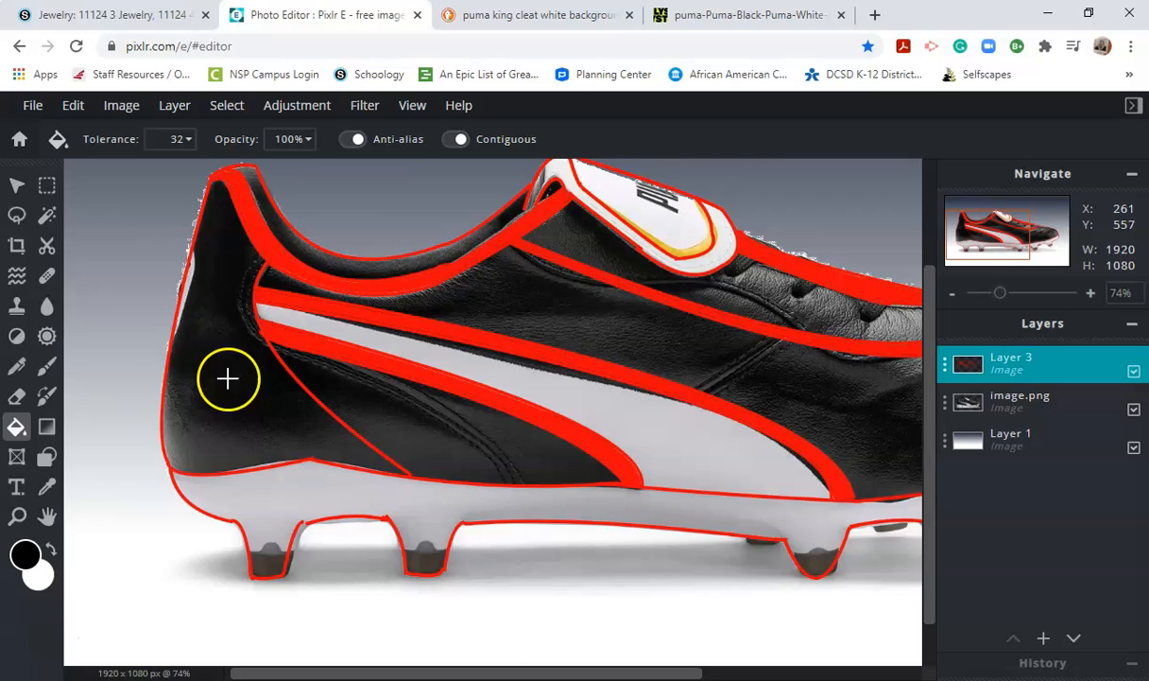
click(258, 434)
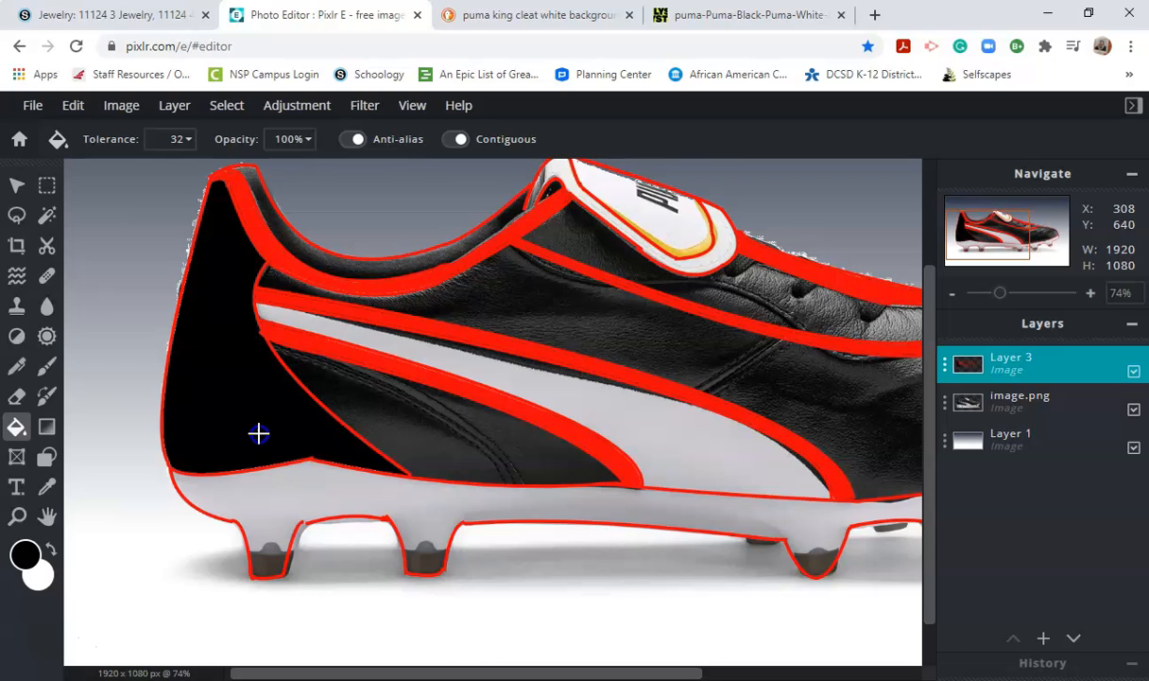
click(405, 414)
click(652, 326)
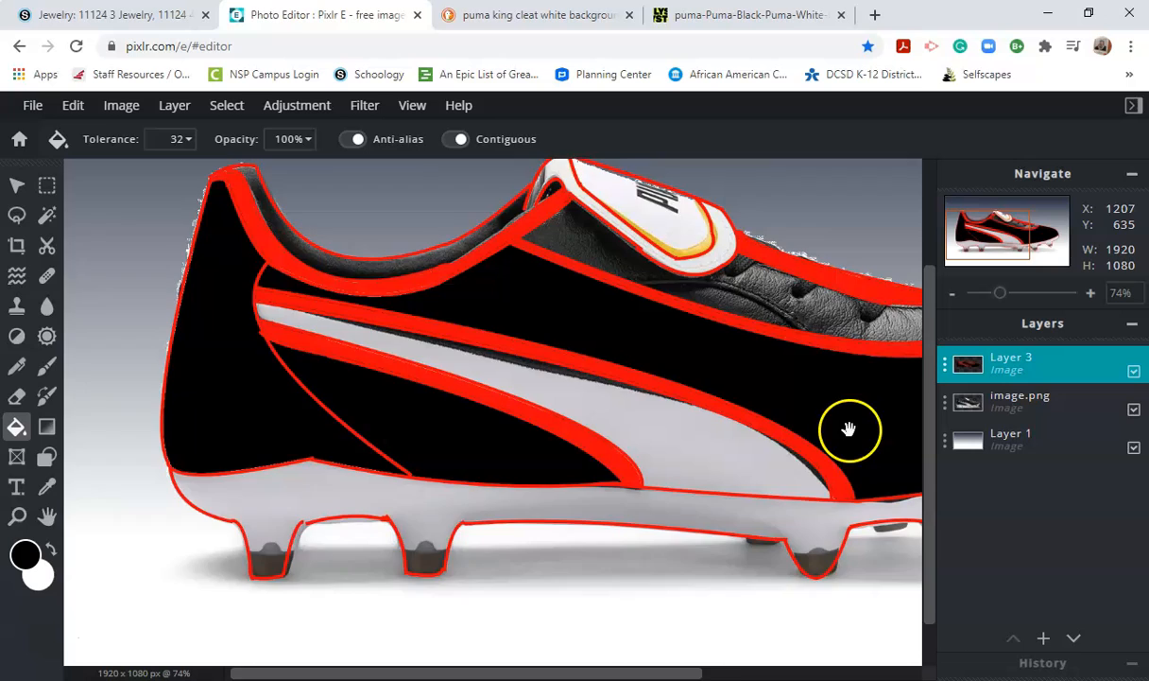
- Fill the lacing panel, tongue border and collar interior with black
drag(849, 429, 380, 423)
click(438, 318)
drag(388, 308, 374, 273)
- Set the fill colour to light grey and fill the side stripe, undoing the sole fill that spills across the canvas
click(51, 550)
click(25, 555)
click(387, 307)
click(734, 528)
key(super+x)
click(1086, 33)
click(424, 400)
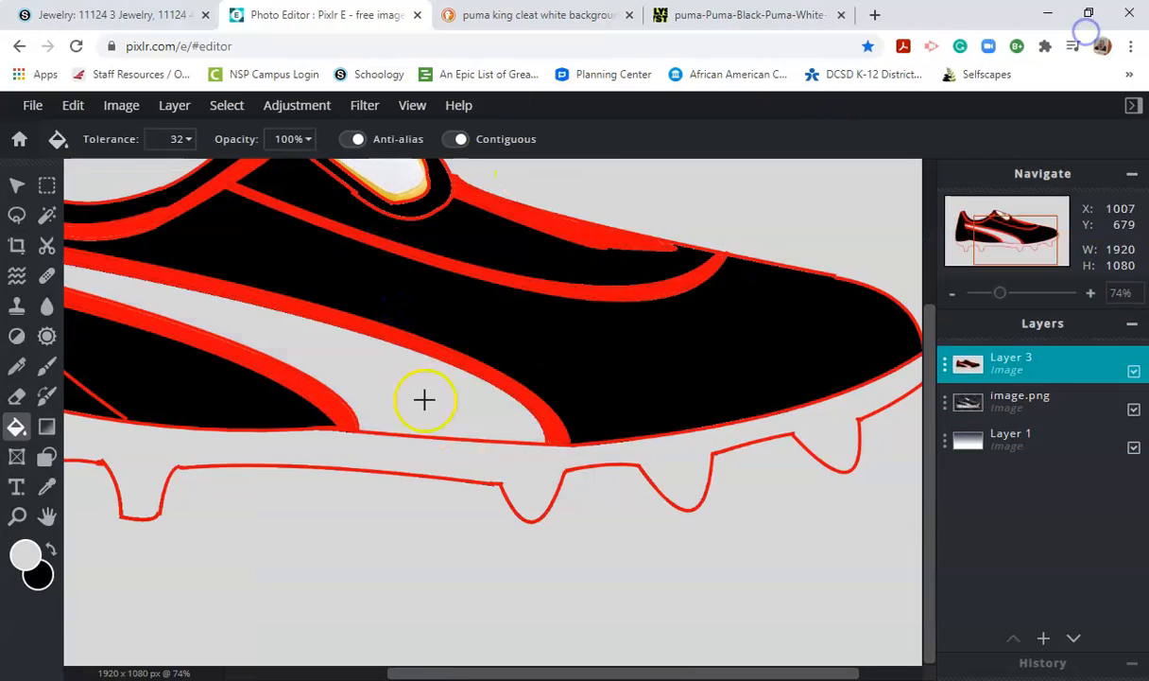
key(ctrl+z)
- Switch the brush colour back to red and paint the remaining gaps in the outline between the studs and sole closed
drag(214, 517, 478, 498)
click(46, 365)
click(26, 555)
click(308, 441)
scroll(248, 445, up, 4)
click(26, 555)
click(734, 528)
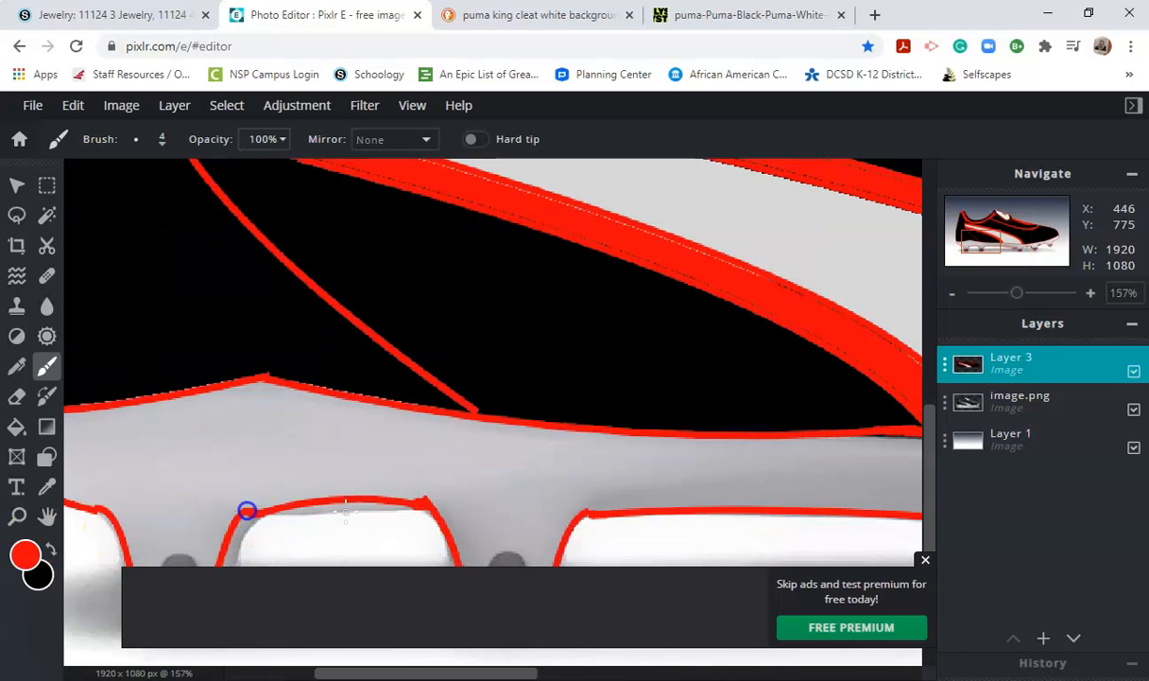
drag(157, 453, 426, 284)
- Fill the sole with its studs and the tongue emblem with light grey
click(16, 426)
click(25, 555)
click(388, 307)
click(735, 527)
click(692, 377)
scroll(514, 328, down, 4)
double_click(1133, 409)
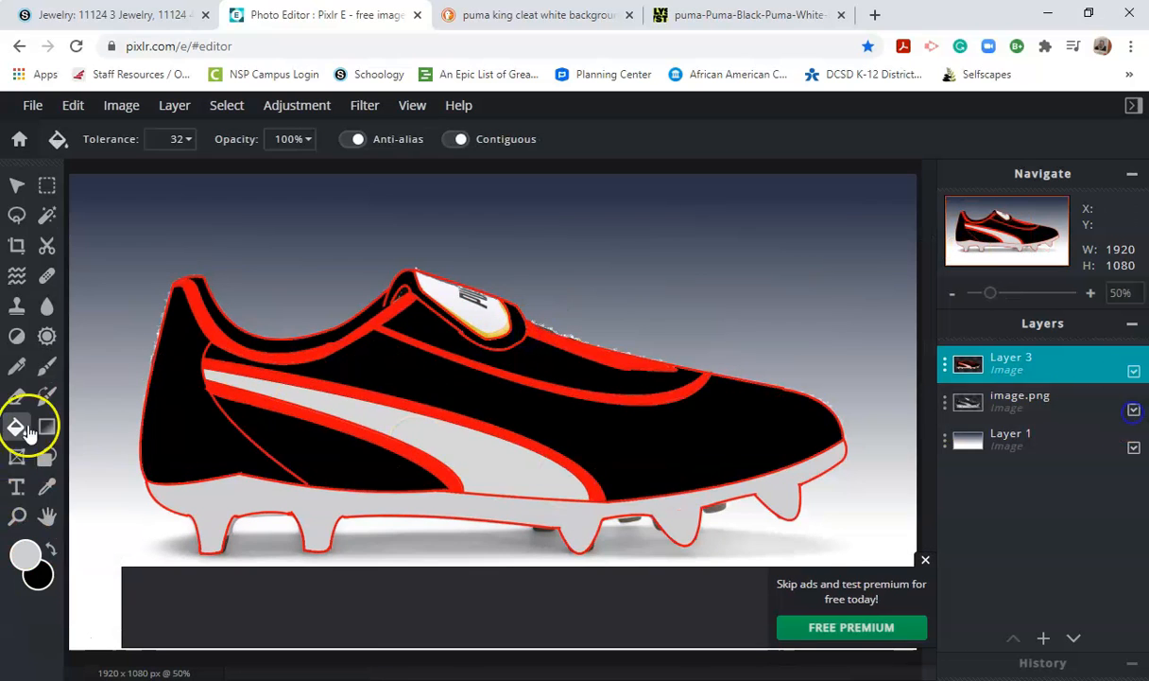
click(440, 295)
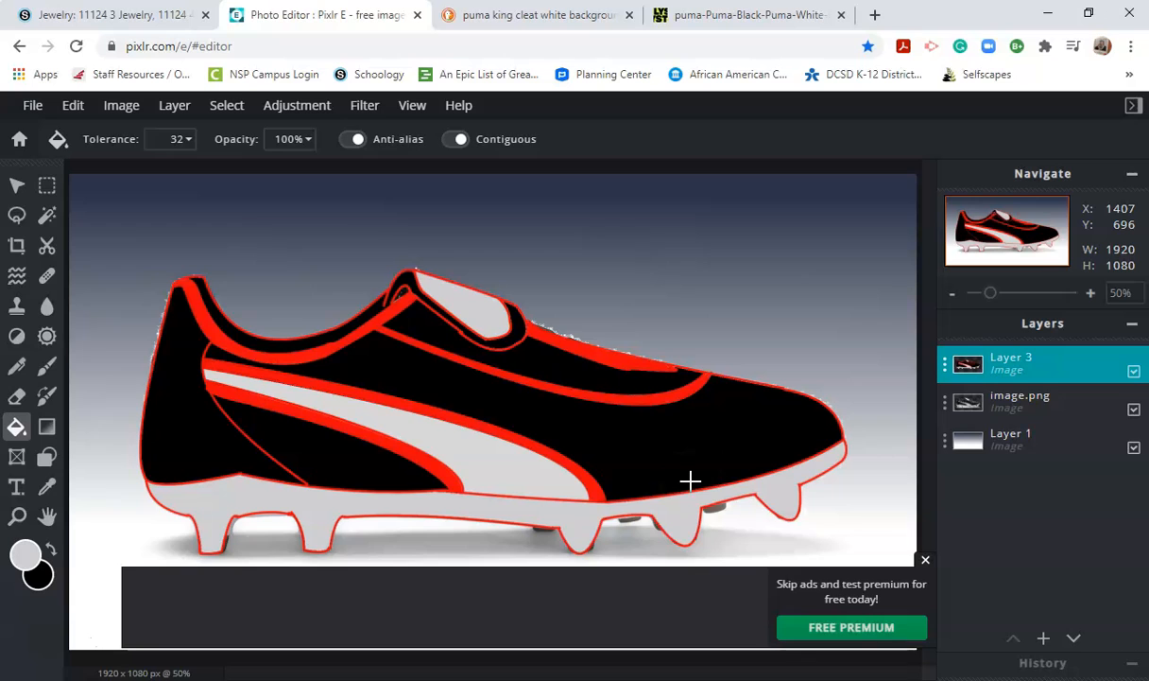
- Toggle the visibility of Layer 3 and image.png to compare drawing and photo, leaving Layer 3 shown and image.png hidden
click(1134, 409)
click(1134, 409)
click(1136, 374)
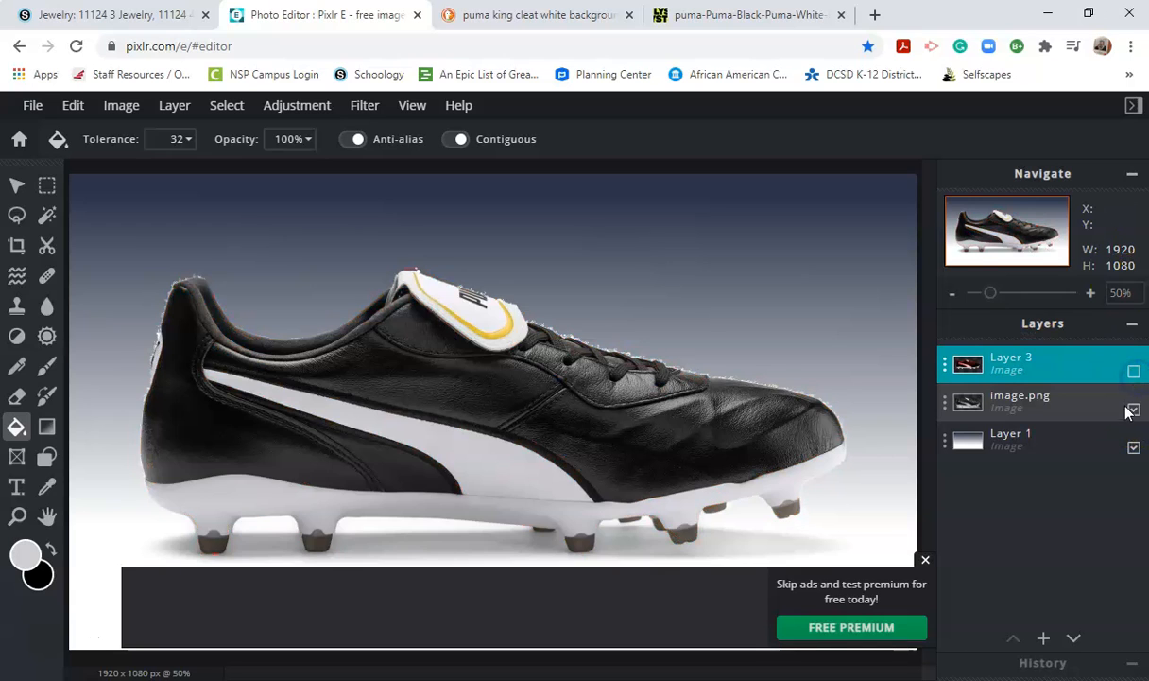
click(1134, 409)
click(1134, 409)
click(1135, 409)
click(1135, 409)
click(1134, 409)
click(1134, 372)
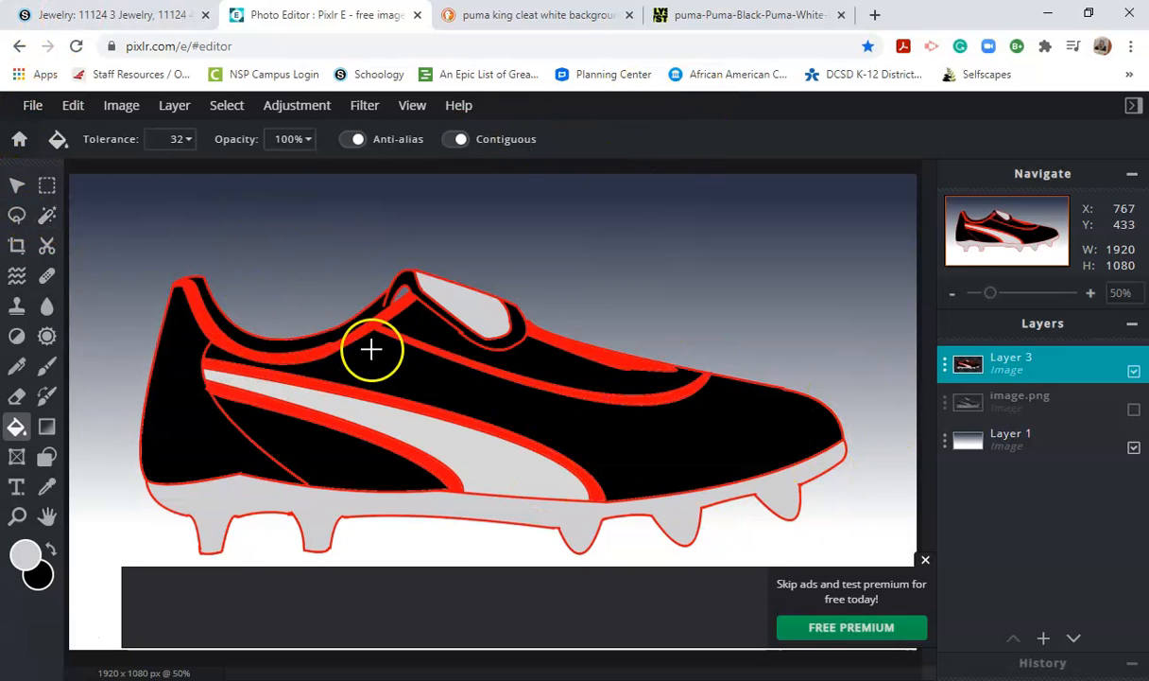
- Select the large black upper panel with the Magic Wand and toggle Layer 3 off and on again
click(46, 216)
click(682, 452)
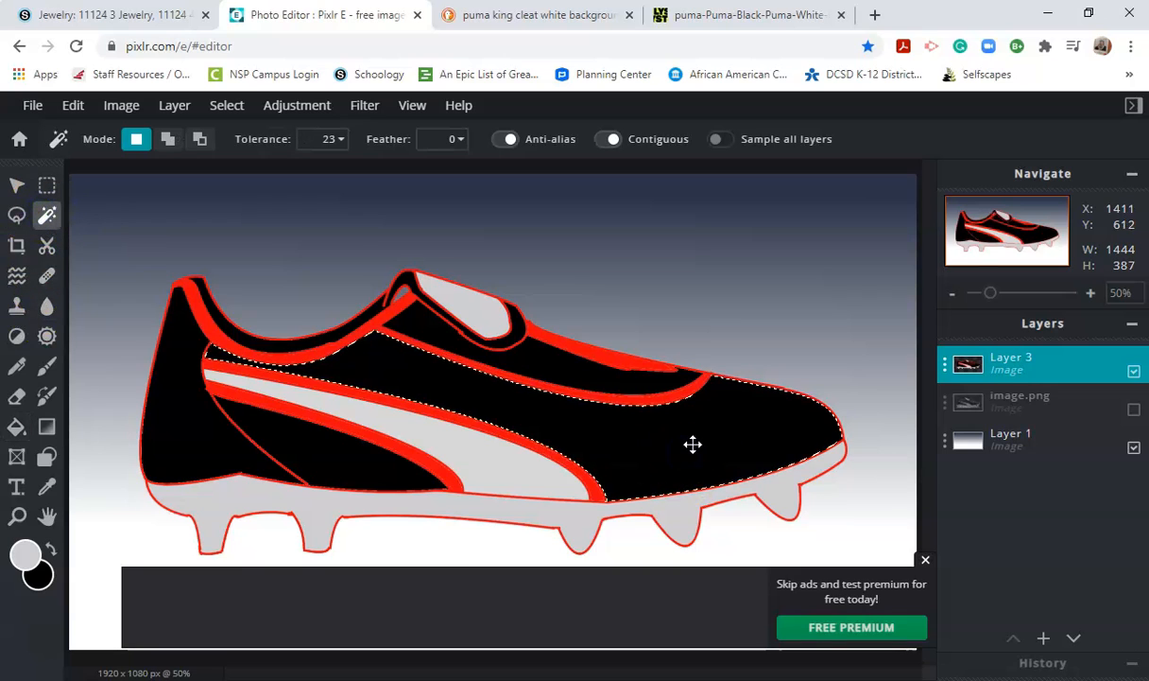
click(1133, 372)
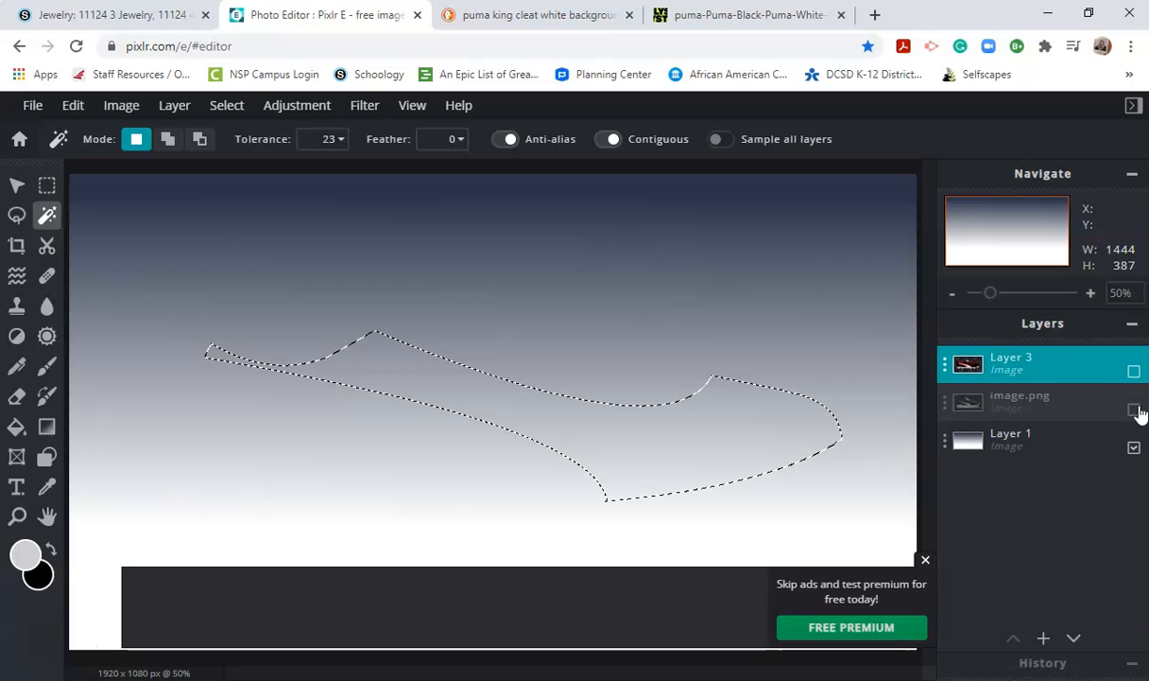
click(1134, 371)
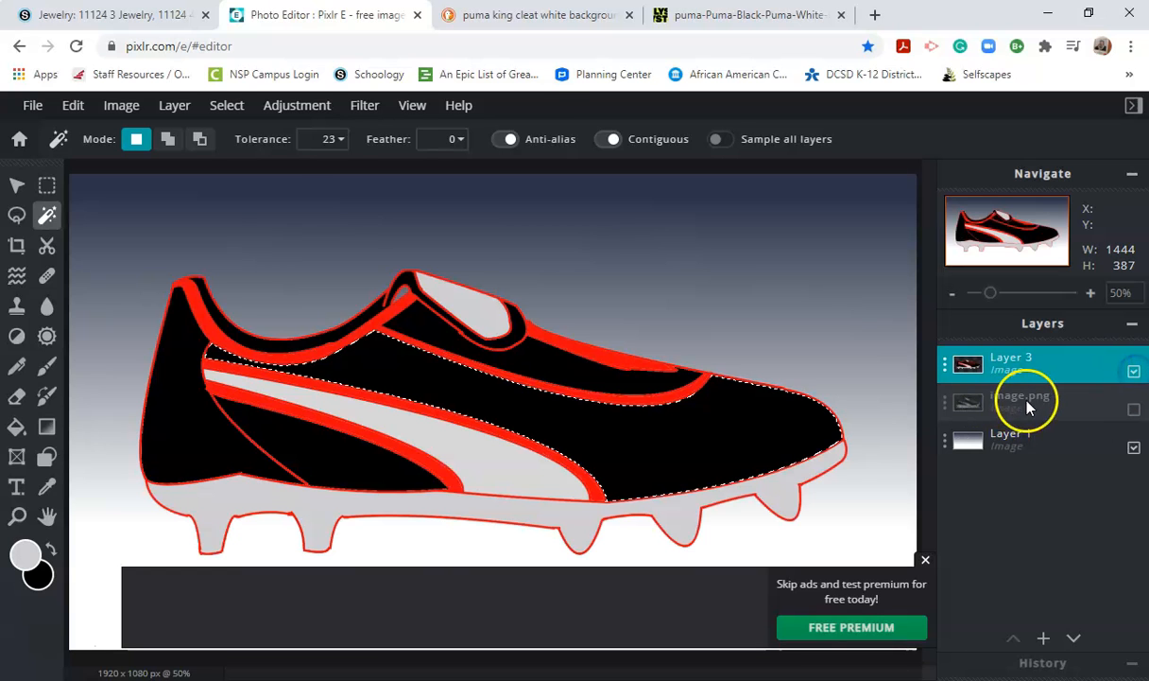
- Lighten the shadows of the selected upper panel with Dodge / Burn, using a 450 px brush along its upper edge and toe
click(16, 340)
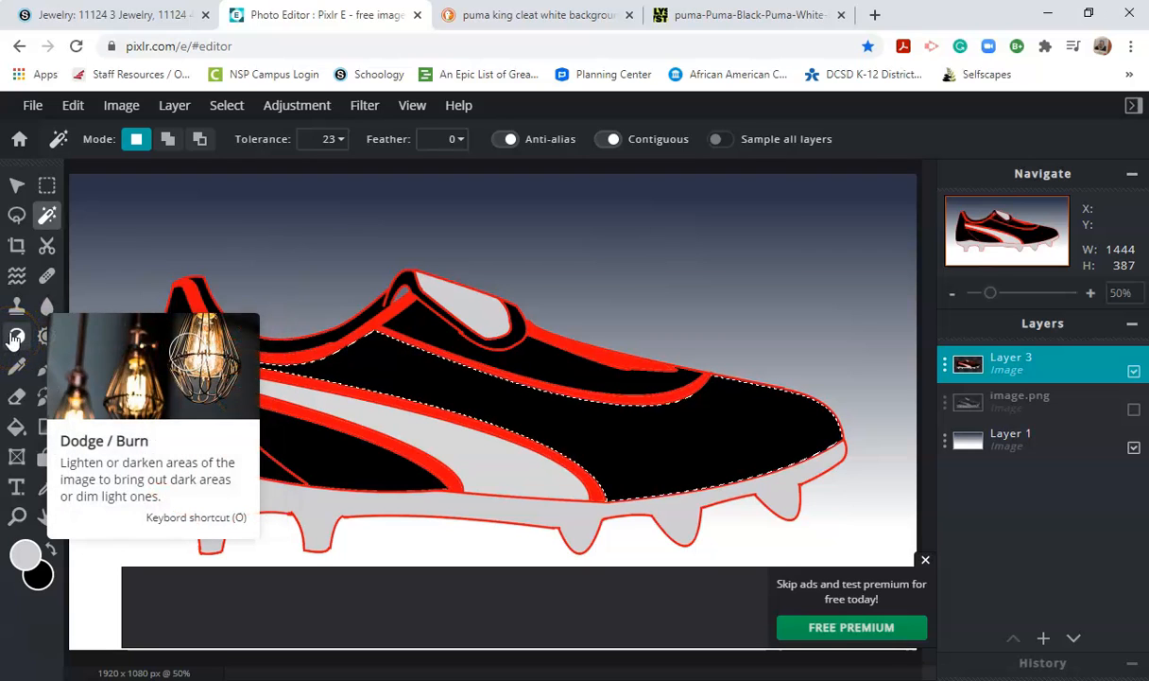
click(16, 337)
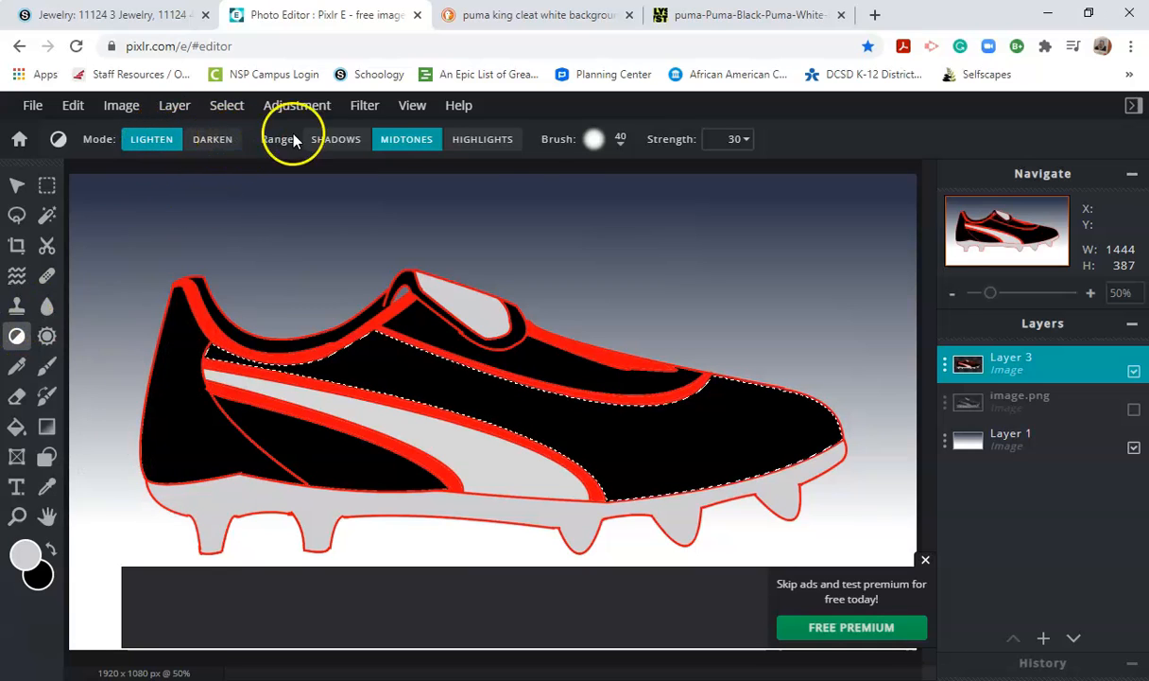
click(622, 140)
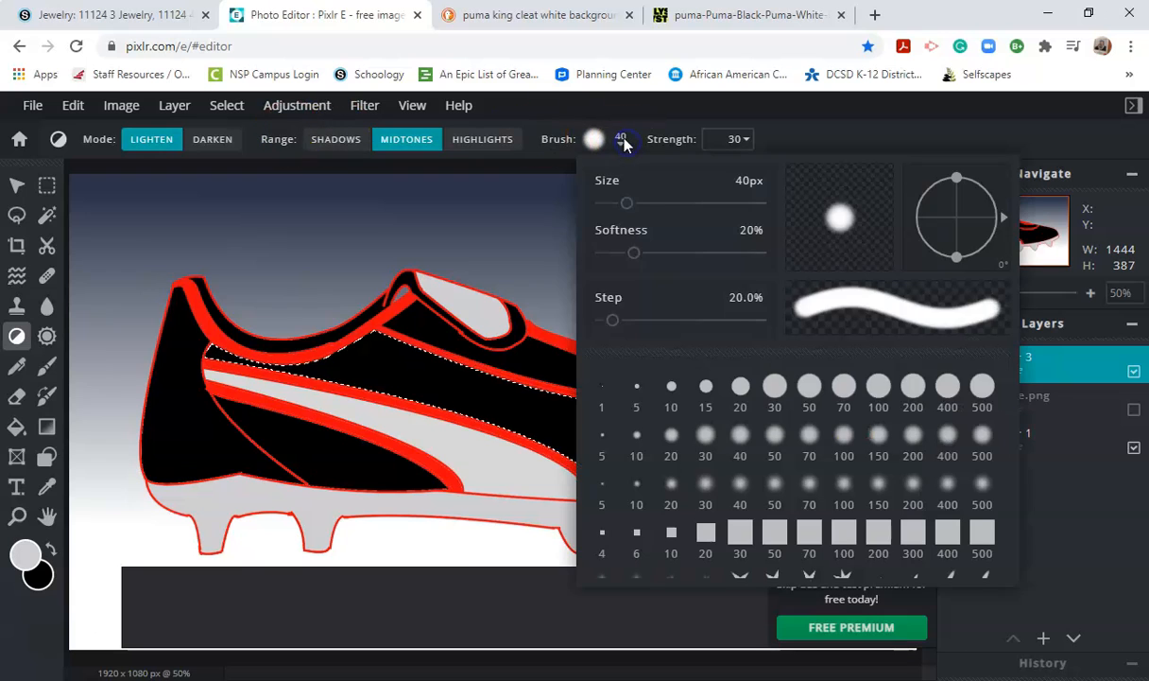
mouse_move(651, 196)
mouse_down()
mouse_move(759, 219)
mouse_move(704, 202)
mouse_up()
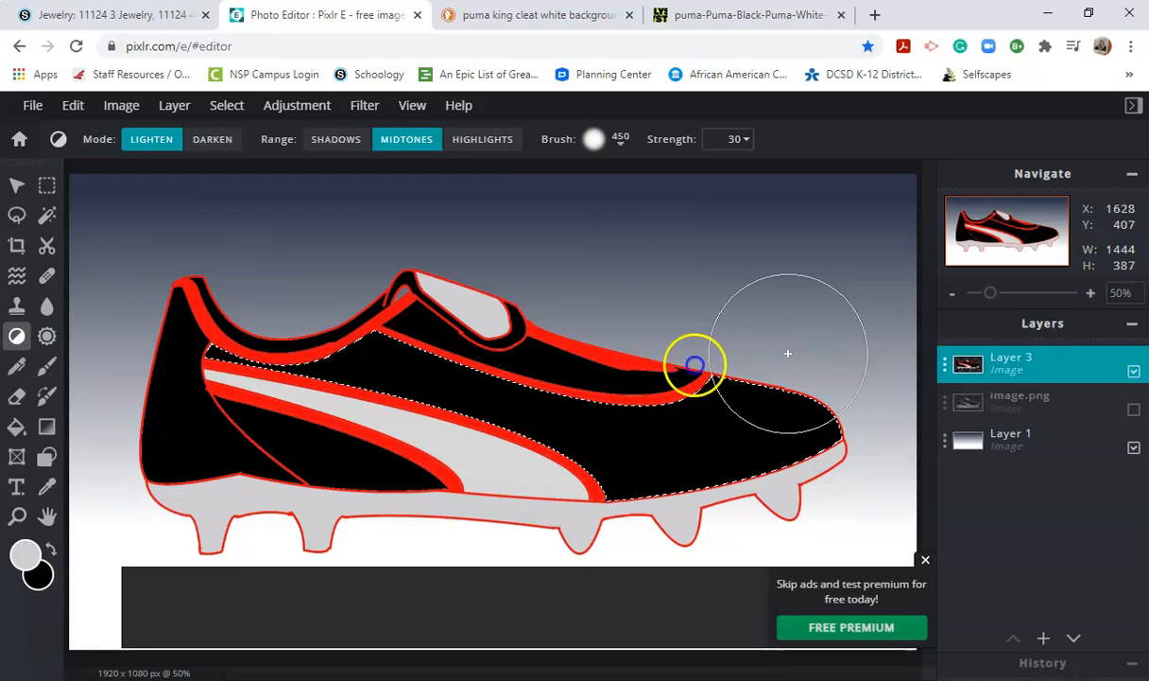
click(328, 138)
drag(732, 385, 672, 381)
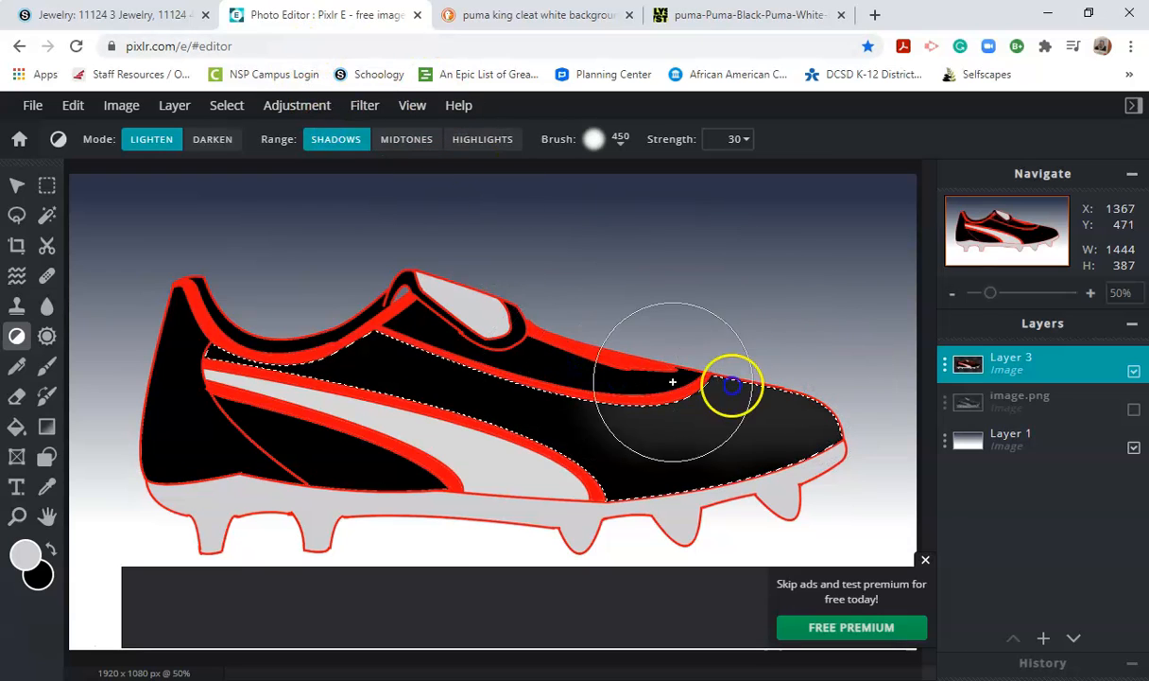
drag(284, 308, 203, 284)
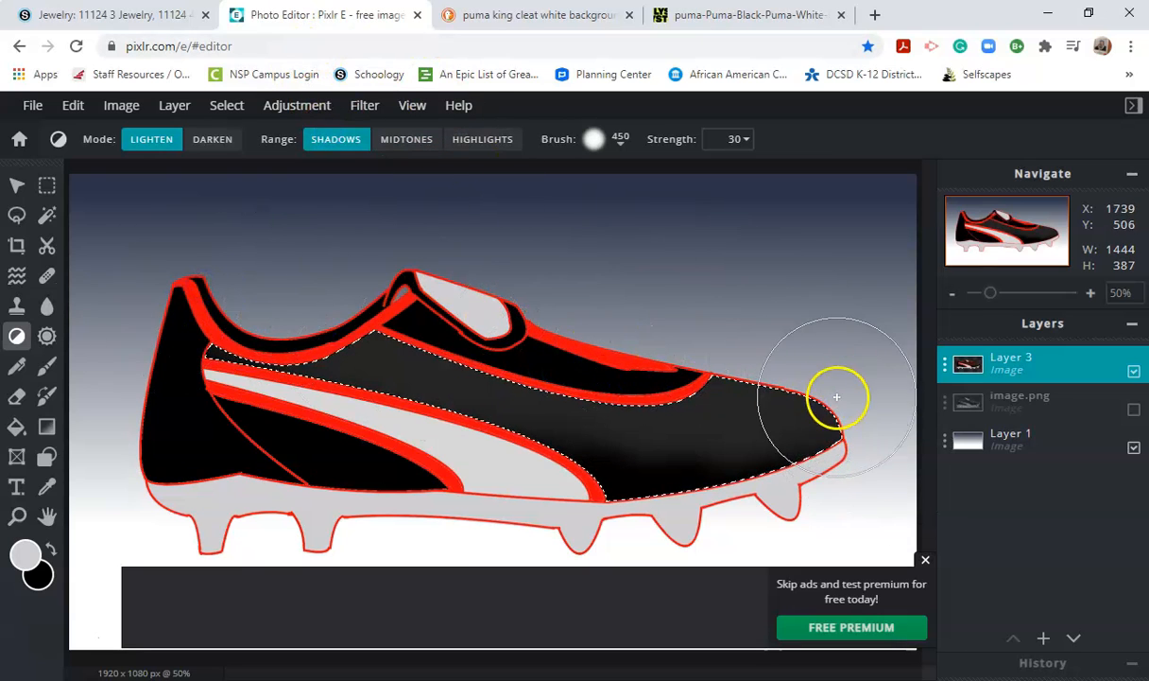
drag(819, 343, 565, 272)
drag(829, 348, 231, 211)
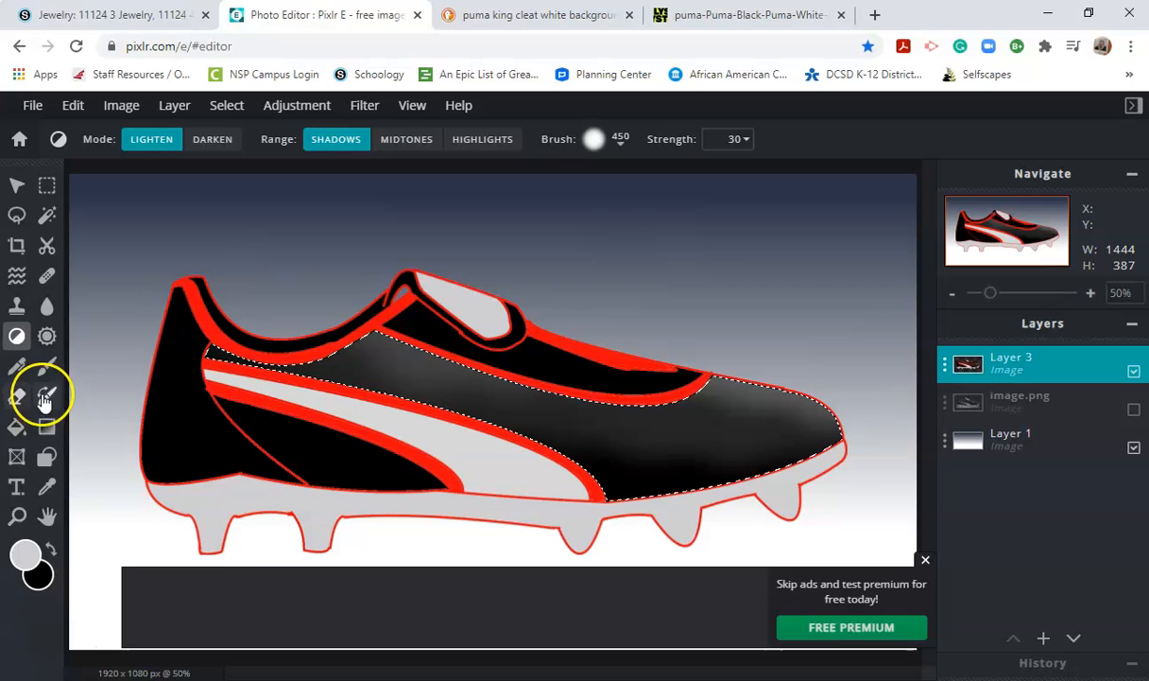
- Select the red outline and stripes with the Magic Wand, lighten their highlights around the heel and side stripe, and deselect
click(47, 216)
click(477, 427)
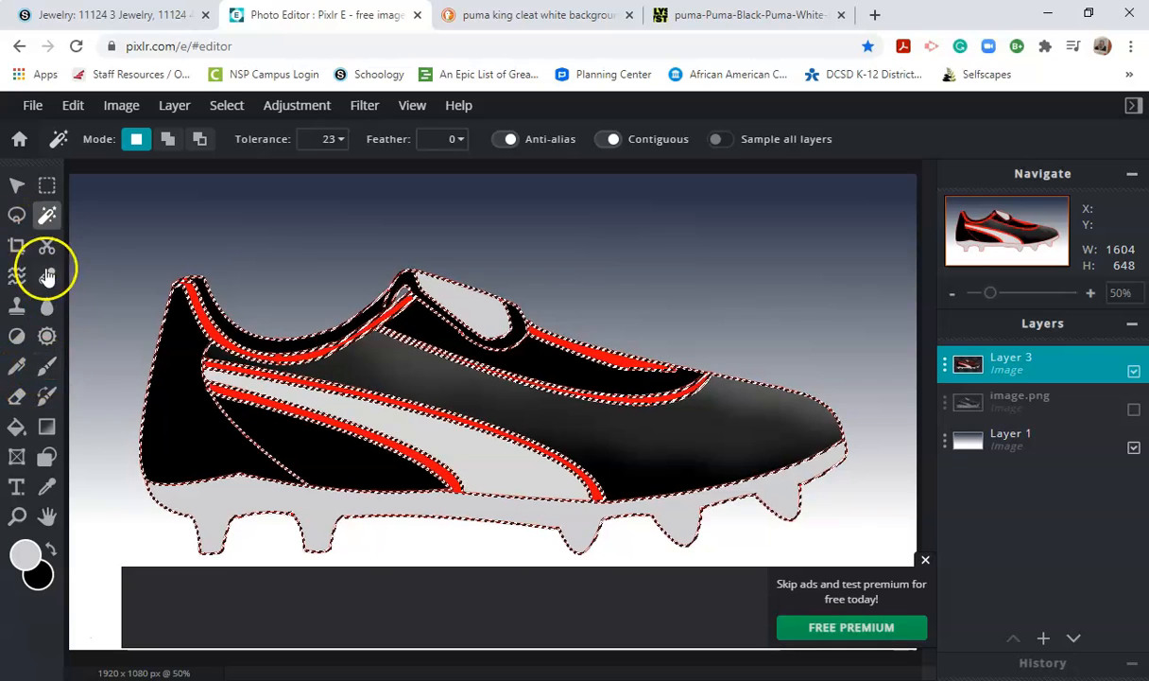
click(16, 335)
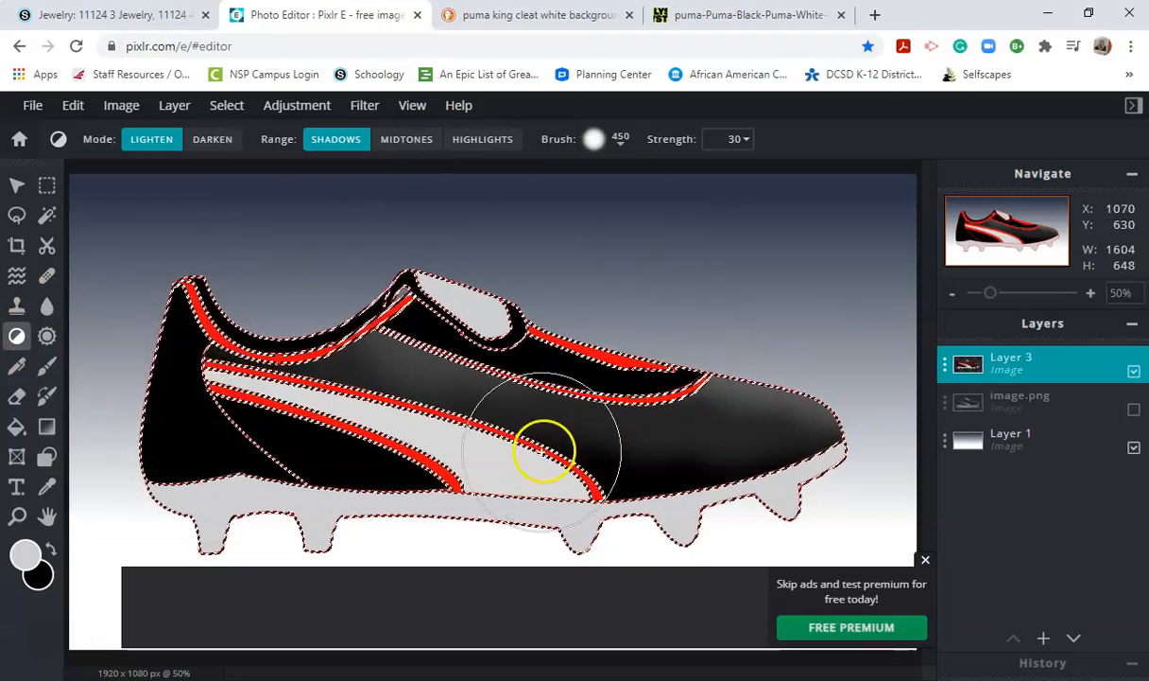
click(406, 139)
click(318, 222)
click(480, 139)
drag(165, 317, 259, 429)
key(ctrl+d)
scroll(411, 450, up, 1)
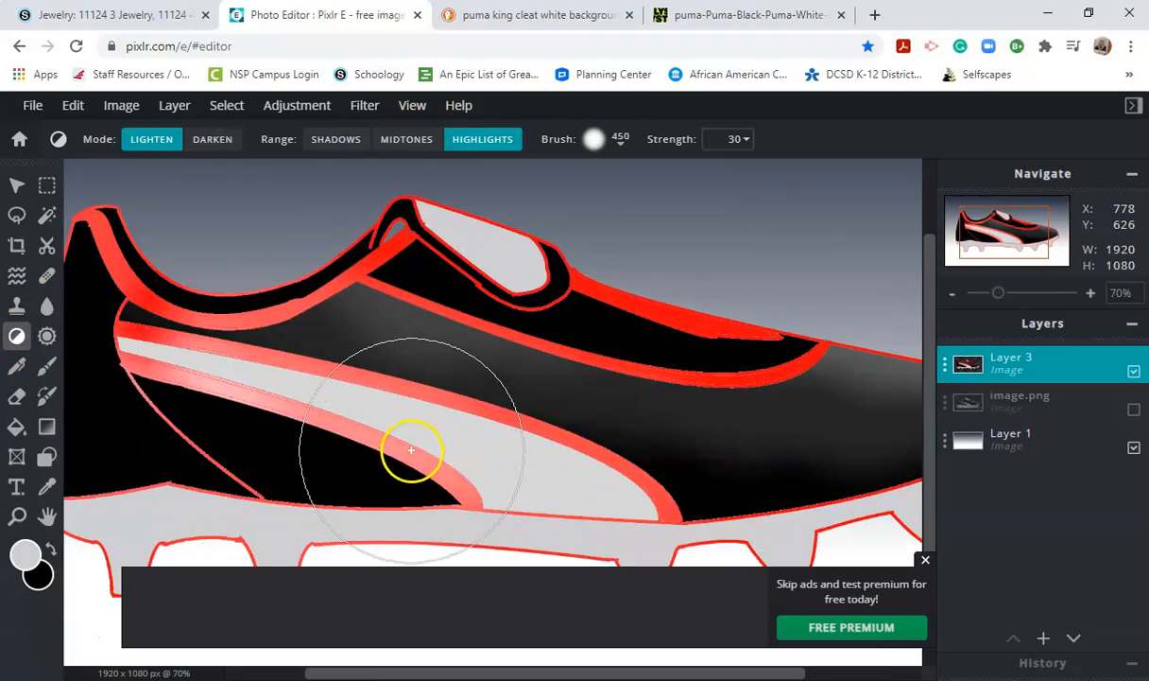
scroll(411, 450, up, 2)
scroll(382, 450, down, 4)
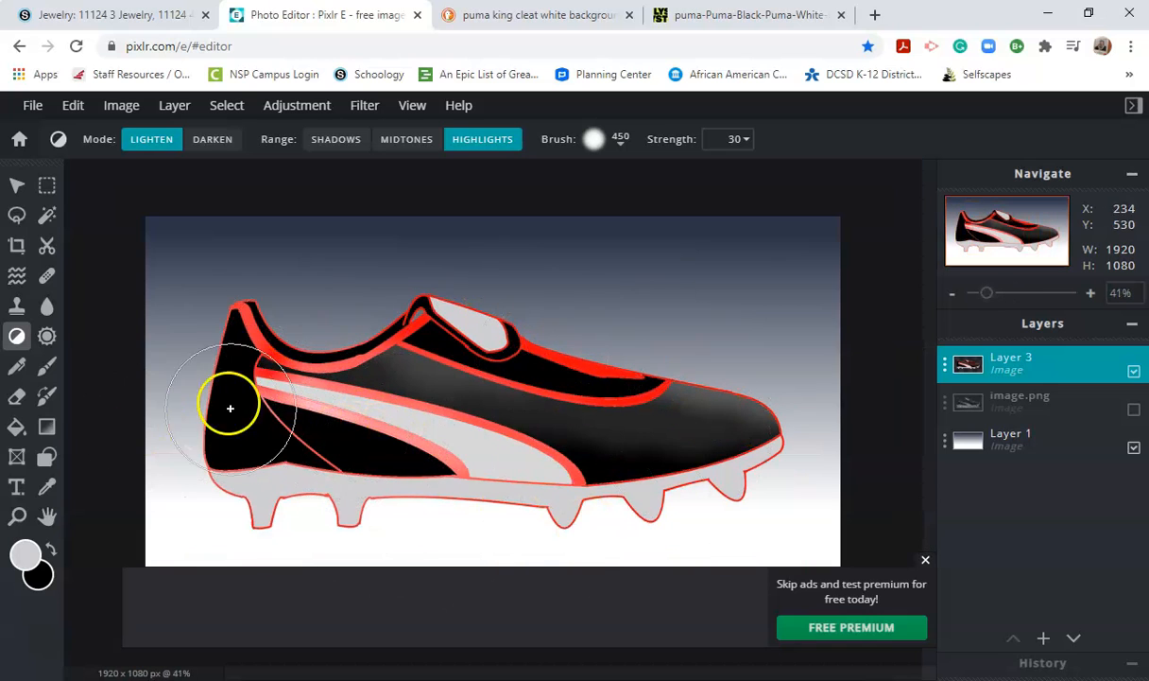
- Select the black panel below the side stripe and the heel panel in turn and lighten the shadows of each
click(46, 215)
click(343, 438)
click(16, 336)
click(336, 139)
drag(260, 314, 508, 442)
click(47, 215)
click(248, 406)
click(16, 336)
mouse_move(248, 397)
mouse_down()
mouse_move(269, 316)
mouse_move(257, 302)
mouse_up()
- Select the sole and studs, lighten their midtones and highlights, and undo the highlights pass
click(46, 215)
click(326, 491)
click(16, 336)
click(406, 139)
drag(765, 456, 116, 465)
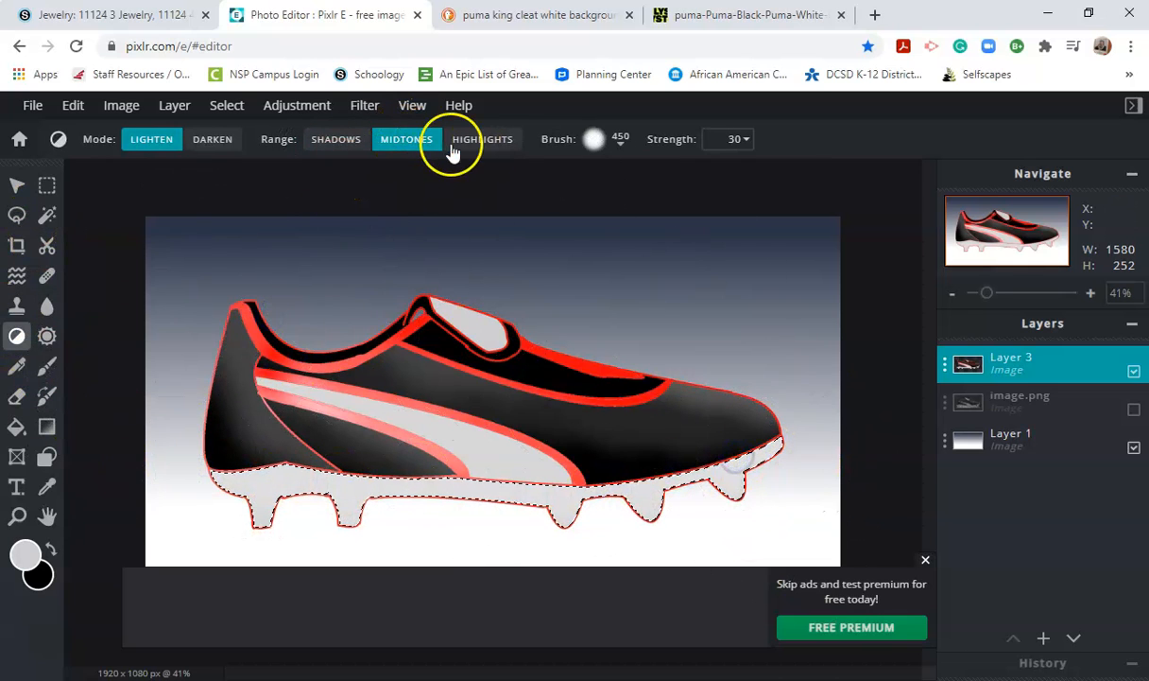
click(482, 139)
drag(765, 441, 272, 507)
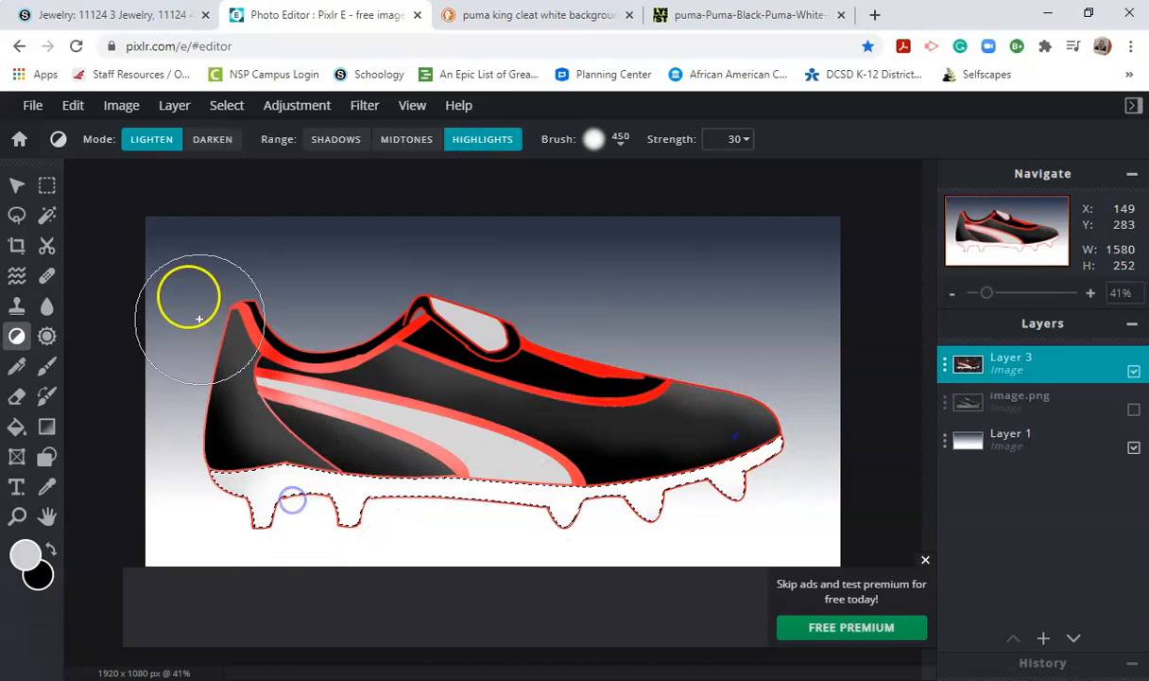
key(ctrl+z)
- Darken the highlights of the selected sole and studs with Dodge / Burn, reducing the brush to 110 px
click(227, 153)
mouse_move(222, 473)
mouse_down()
mouse_move(490, 488)
mouse_move(551, 432)
mouse_move(626, 424)
mouse_move(259, 573)
mouse_up()
click(620, 139)
mouse_move(280, 524)
mouse_down()
mouse_move(344, 534)
mouse_move(241, 459)
mouse_up()
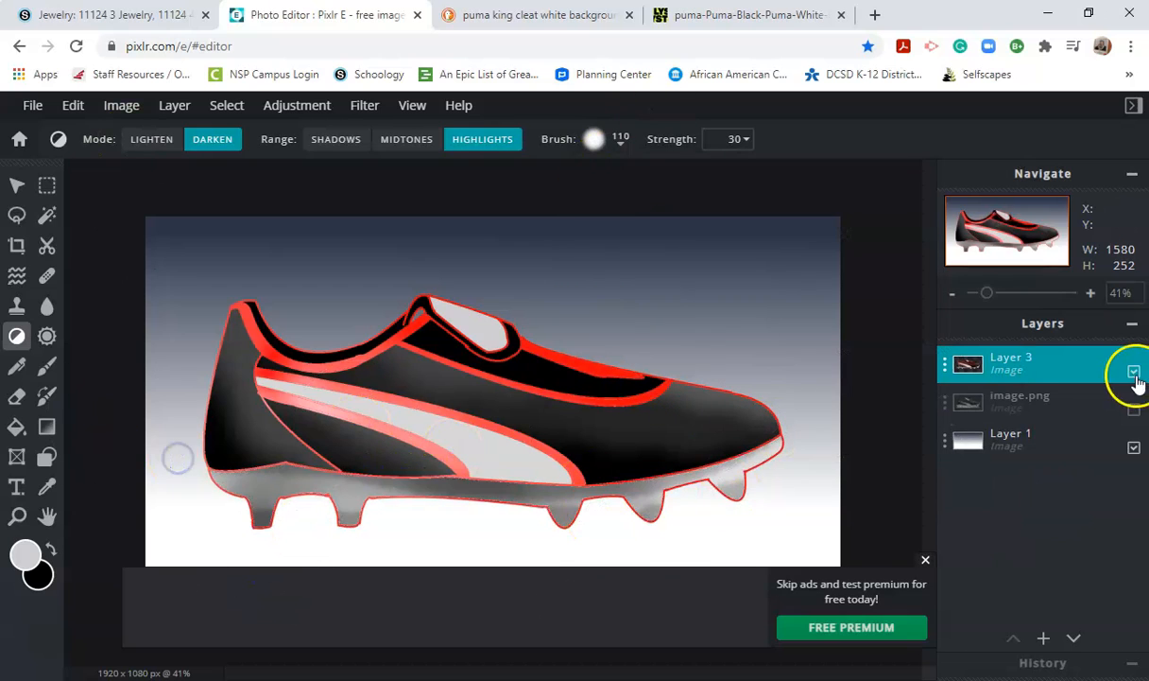
- Toggle Layer 3 and image.png to compare the shaded drawing with the photo, leaving only image.png hidden
click(1134, 372)
click(1134, 409)
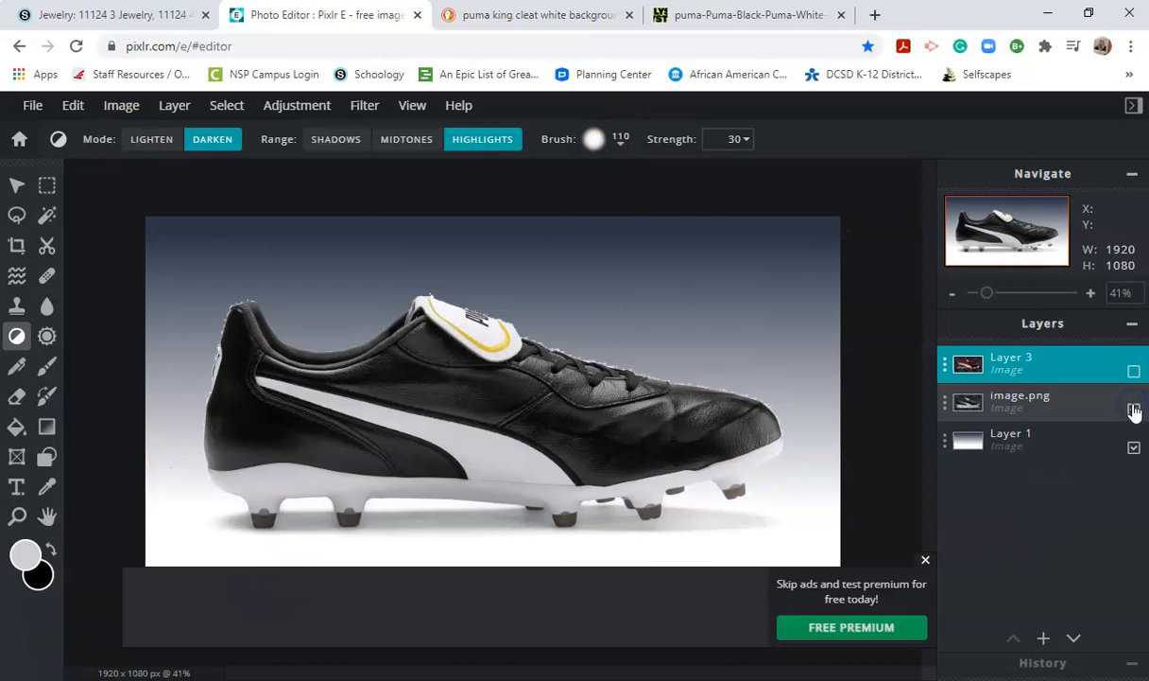
click(1134, 372)
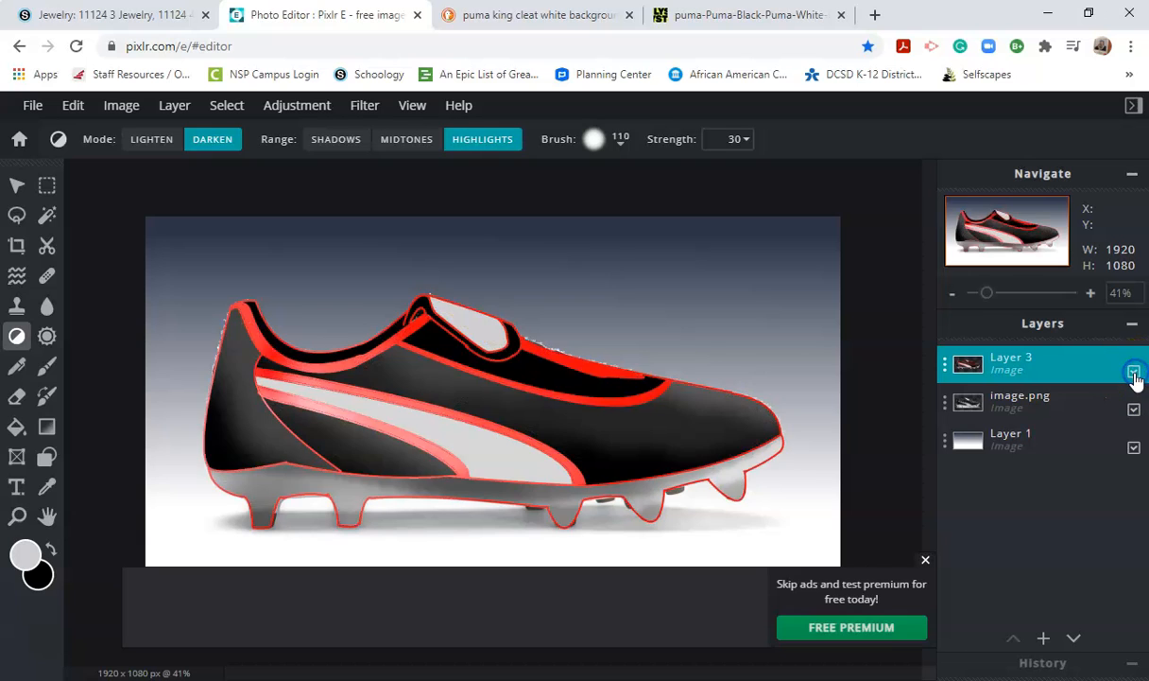
click(1134, 373)
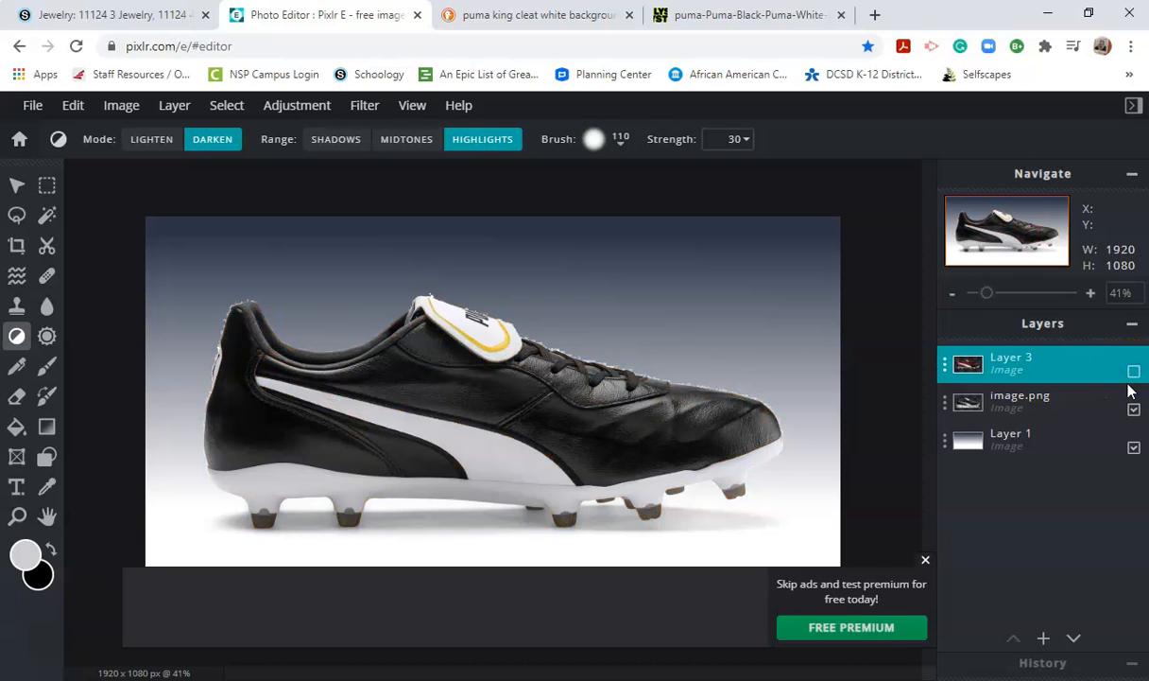
click(1133, 374)
click(1133, 373)
click(1134, 373)
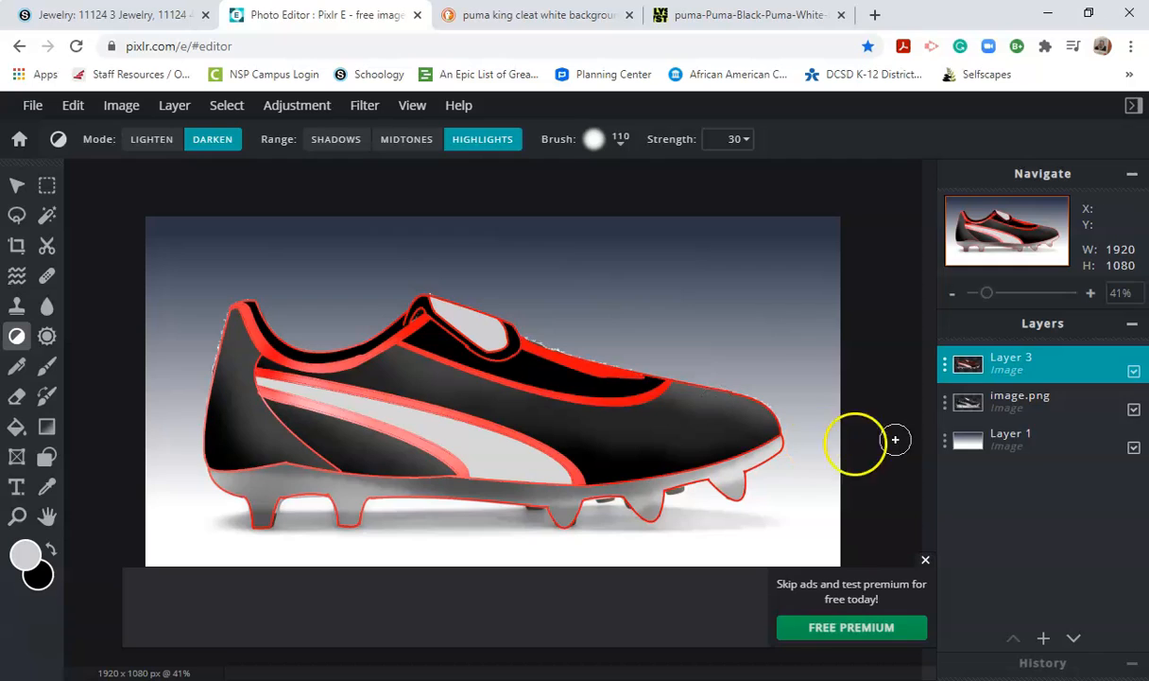
click(1134, 408)
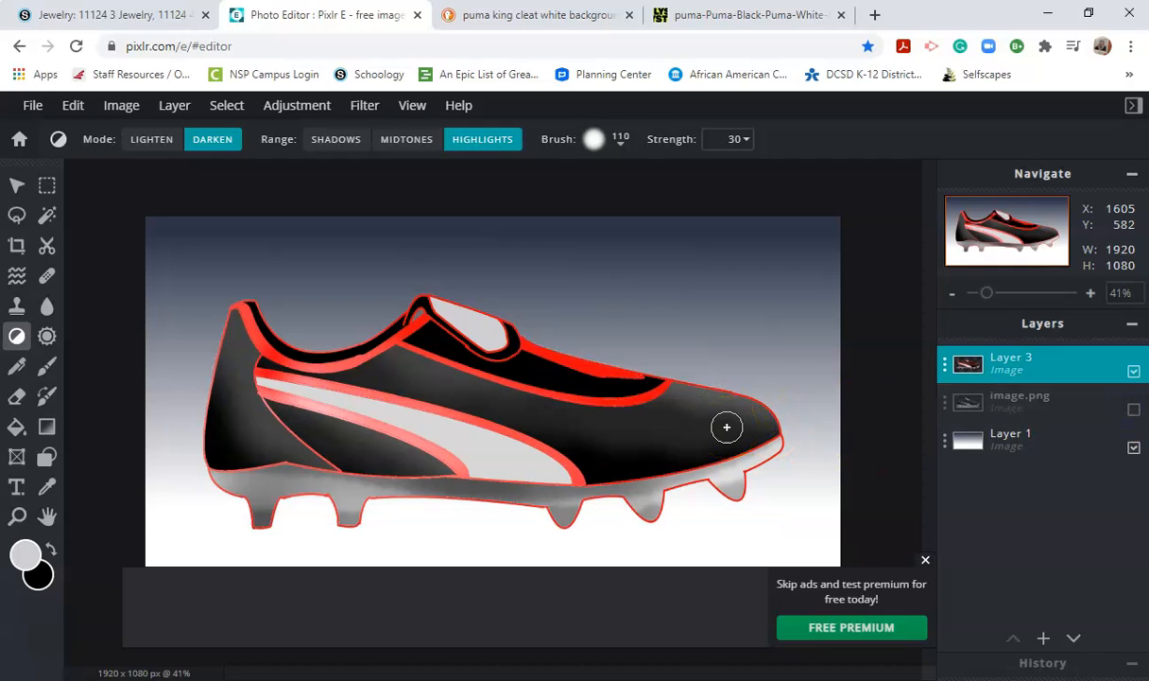
- Add a new empty layer directly above the gradient background on Layer 1
click(1017, 446)
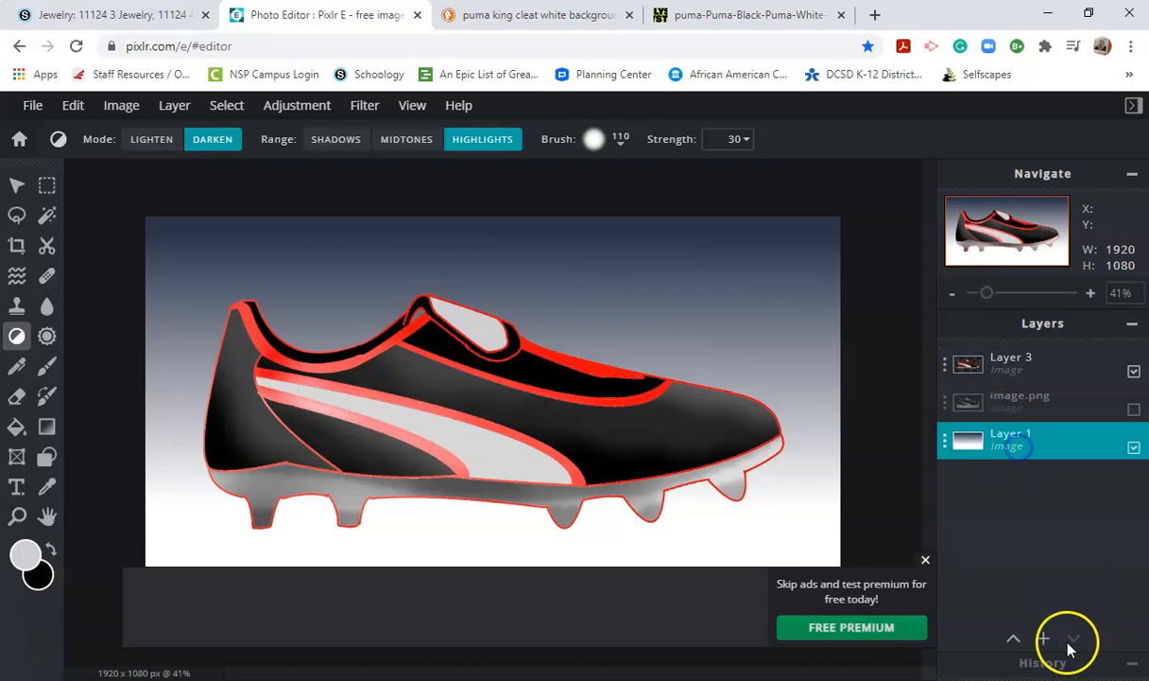
click(1045, 640)
click(410, 374)
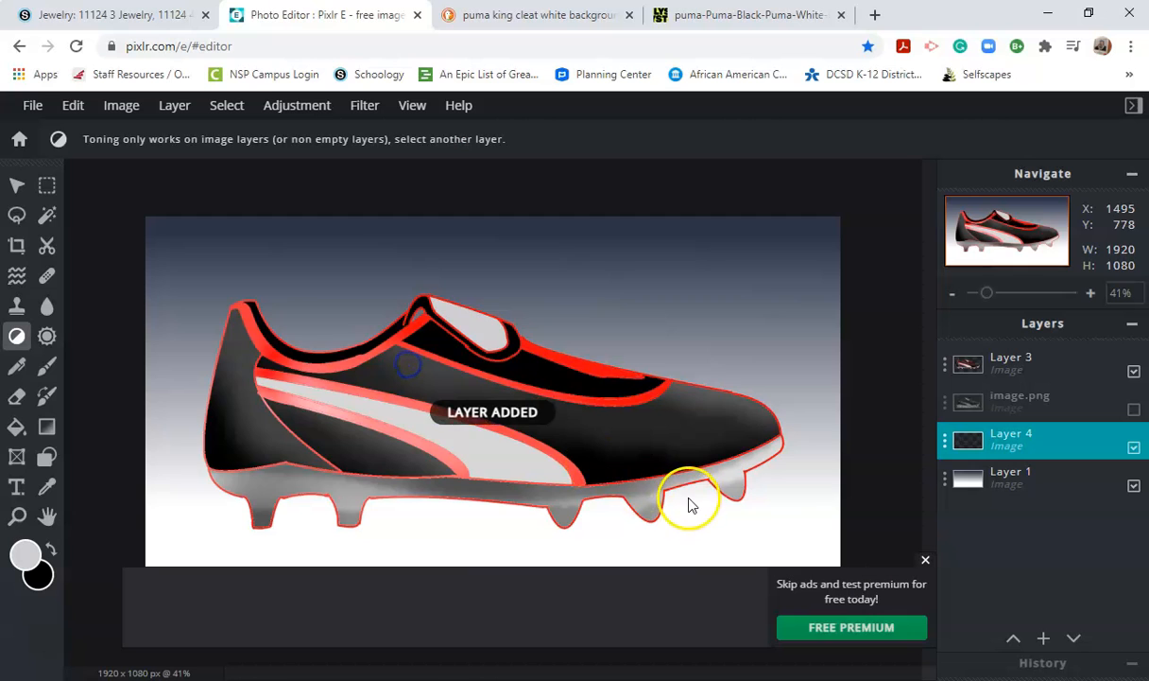
scroll(275, 375, down, 2)
- Paint a wide black stroke beneath the cleat on Layer 4 with a soft 470 px brush
click(42, 365)
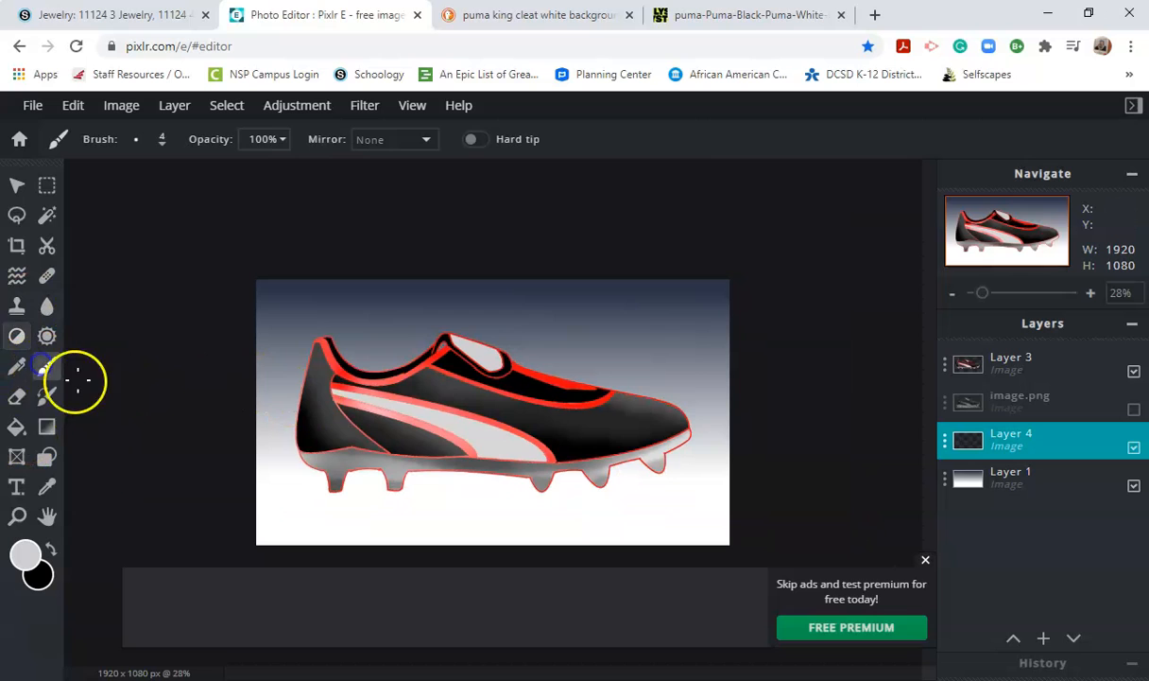
click(52, 552)
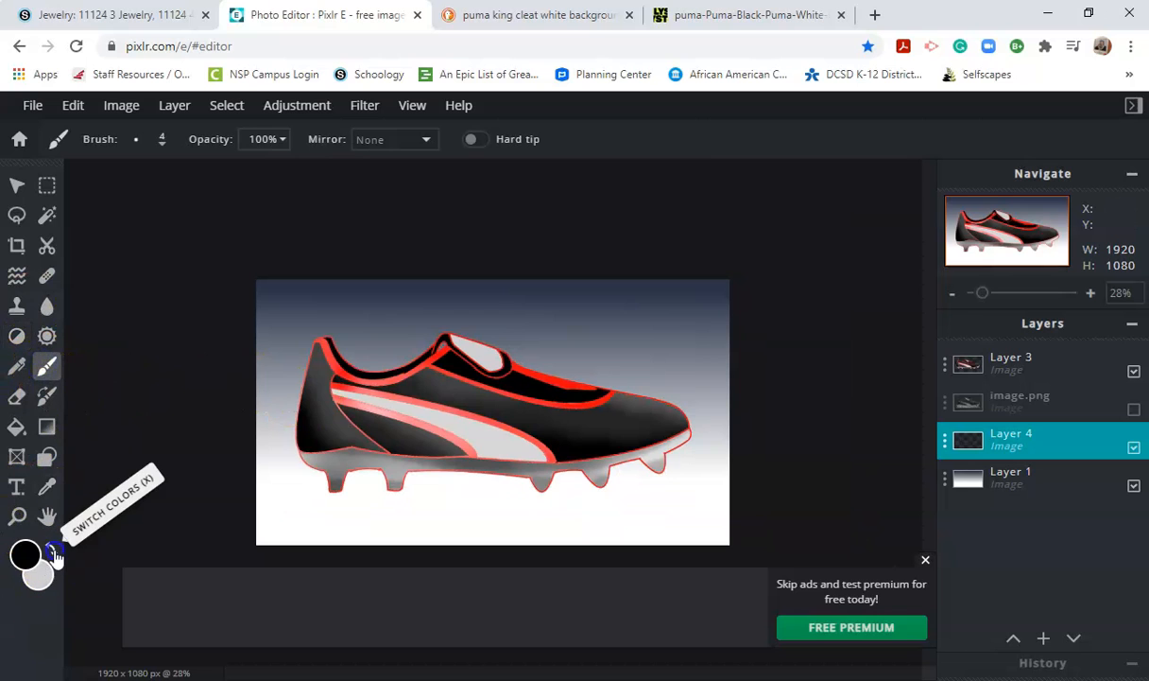
click(145, 138)
click(144, 138)
click(142, 142)
drag(179, 201, 269, 210)
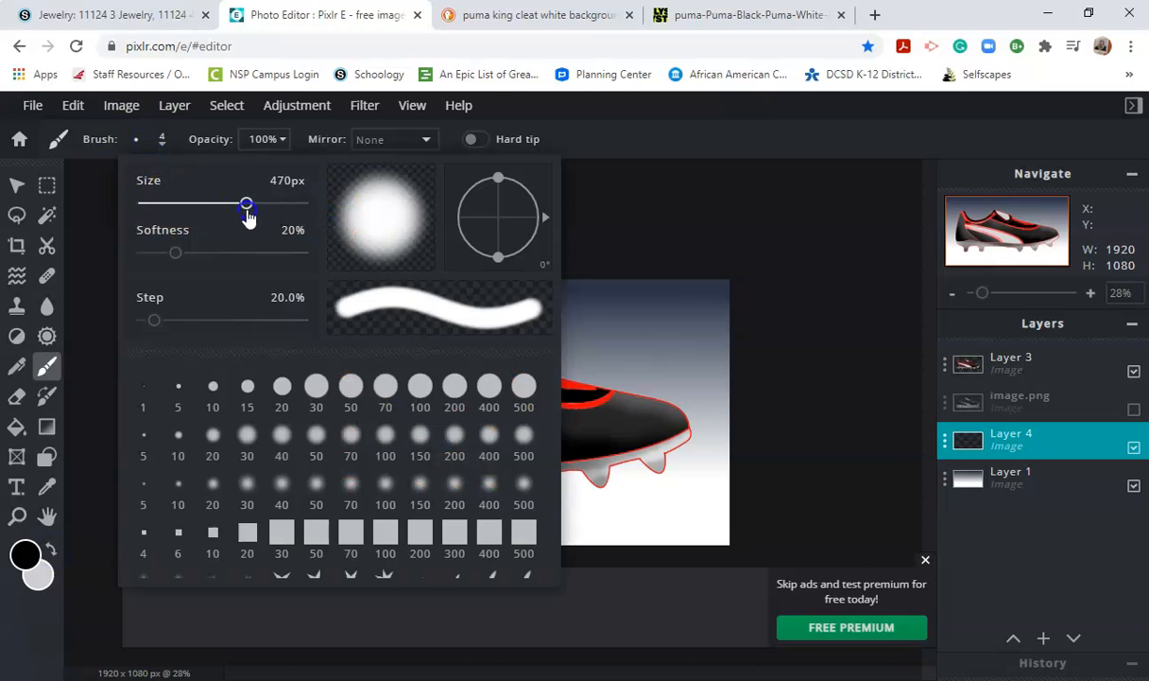
mouse_move(326, 487)
mouse_down()
mouse_move(292, 498)
mouse_move(675, 501)
mouse_up()
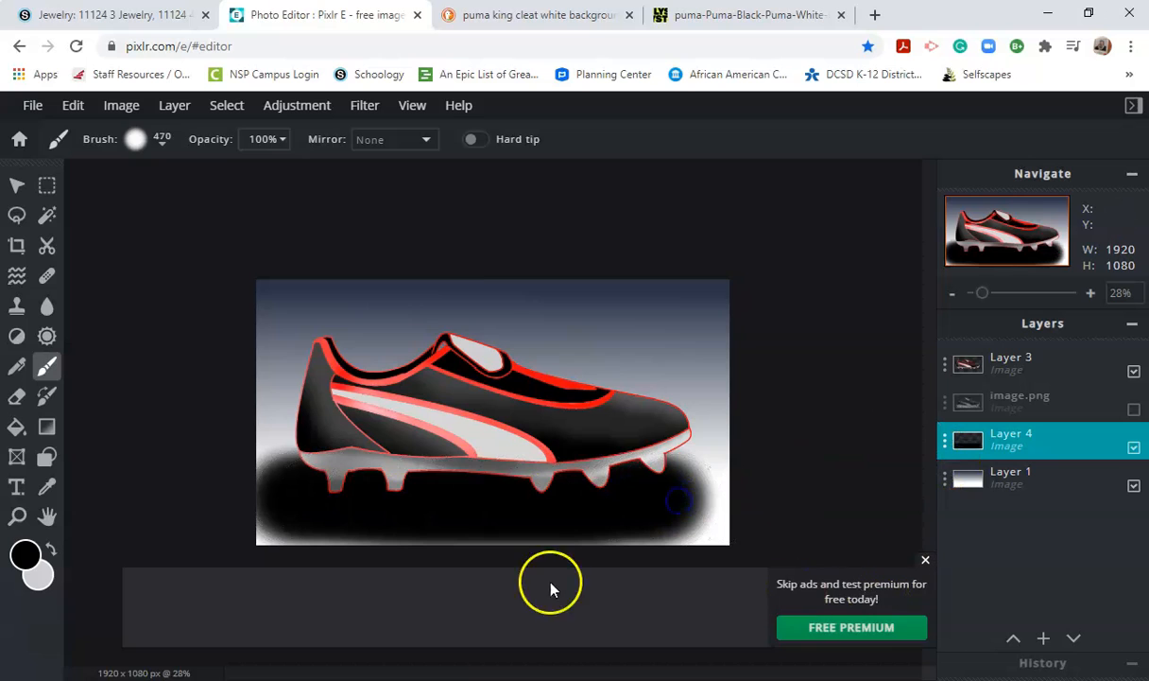
- Squash the black stroke freely to about 1844 × 107 px and place it beneath the studs at about X 38, Y 790
click(16, 185)
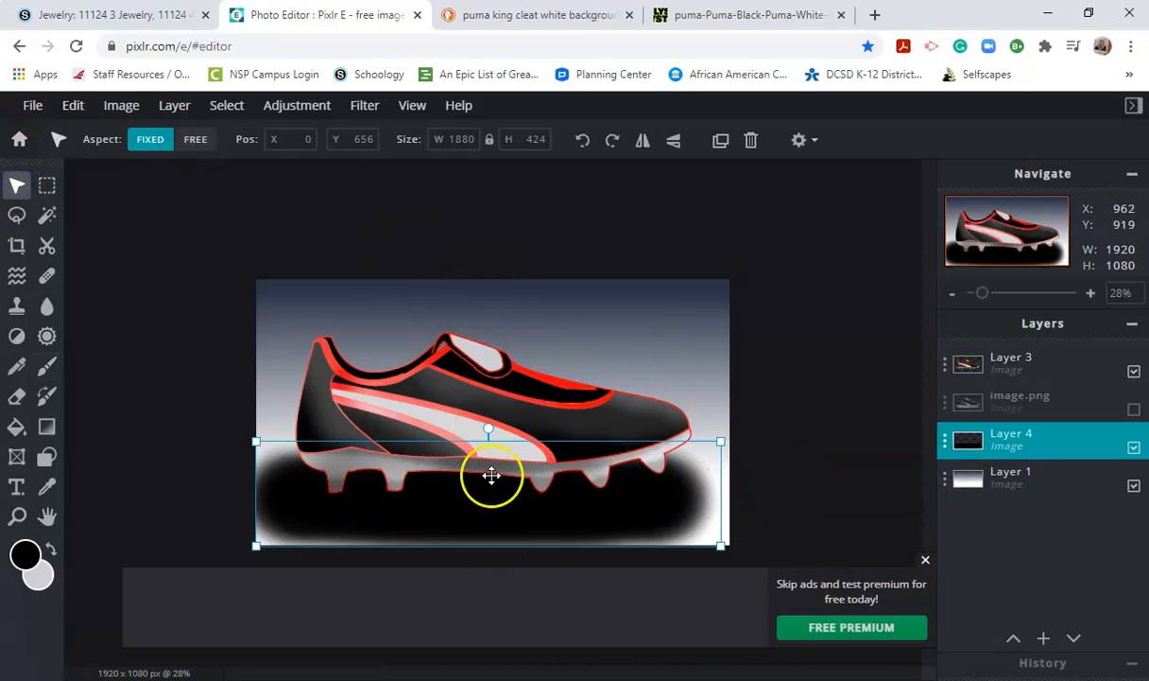
drag(721, 440, 716, 516)
click(195, 139)
drag(601, 539, 613, 494)
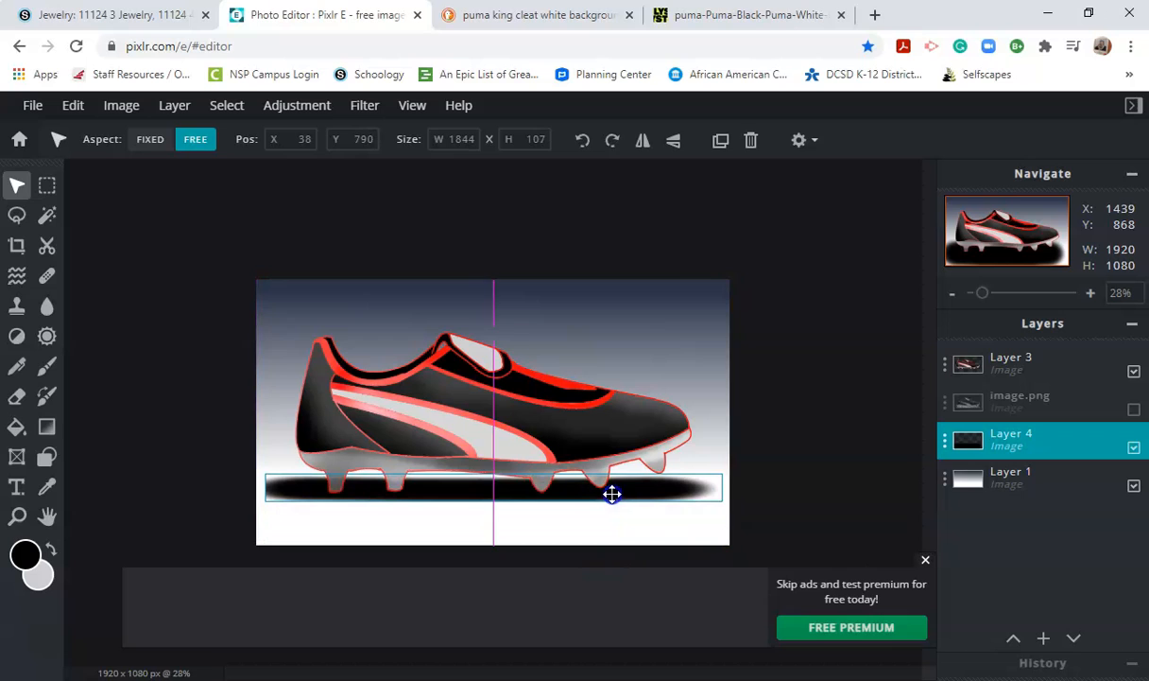
click(768, 491)
- Set the transparency of Layer 4 to 52 to soften the shadow
double_click(1032, 446)
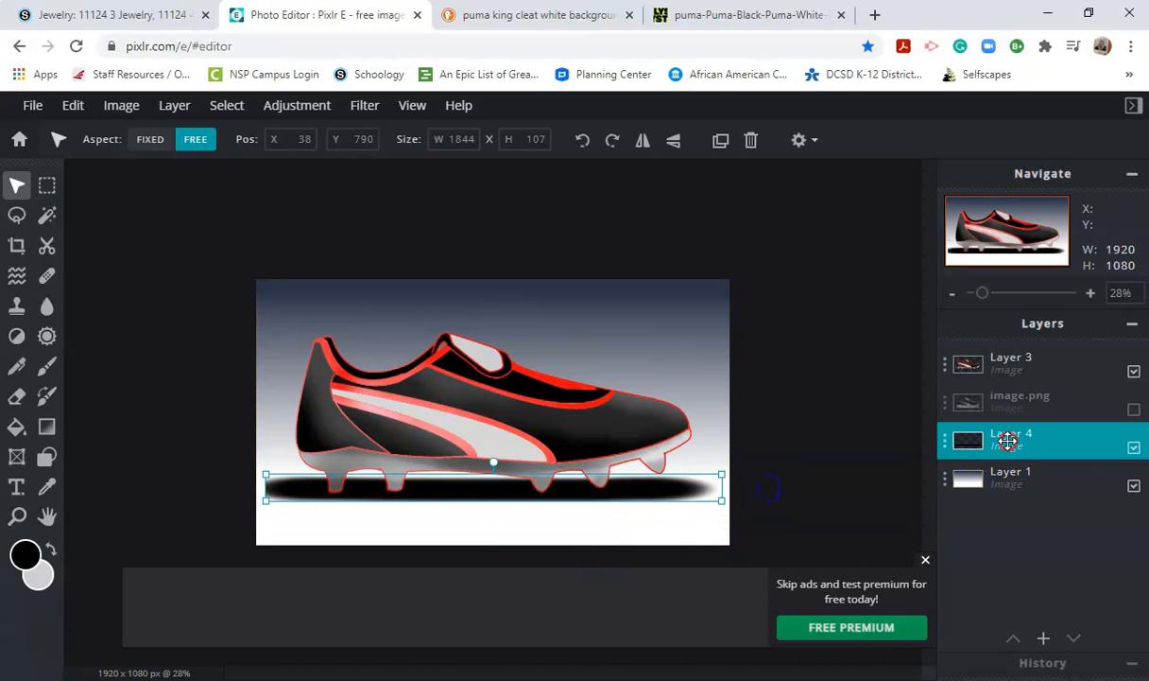
click(949, 341)
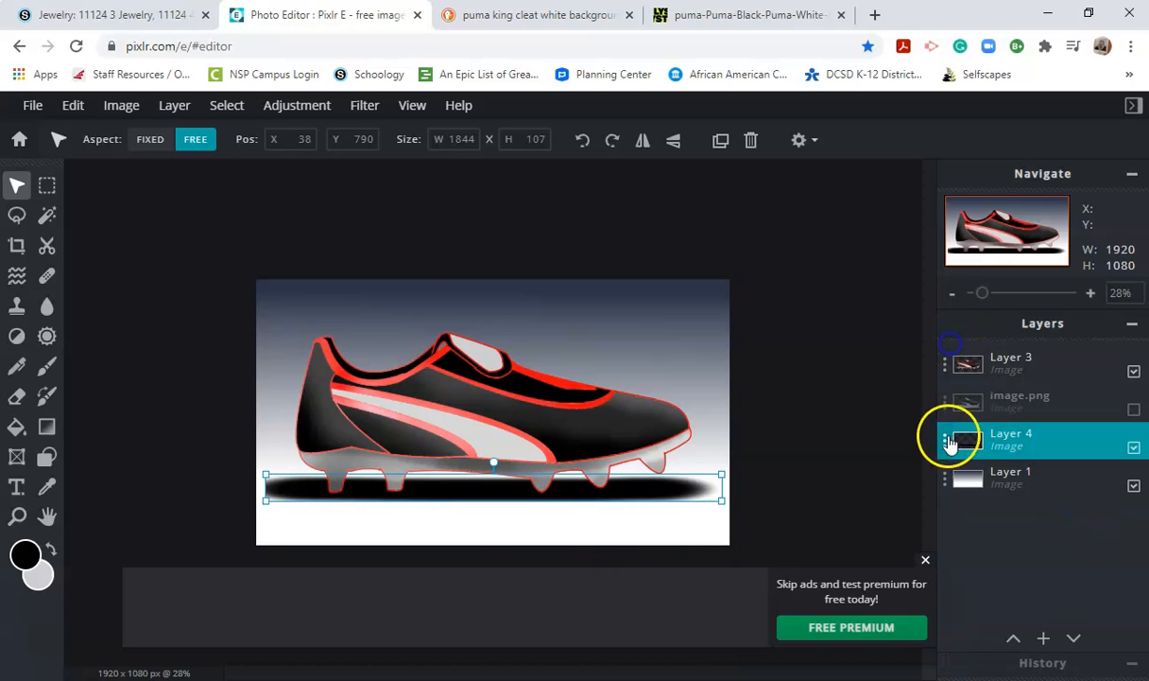
double_click(942, 434)
drag(945, 510, 858, 513)
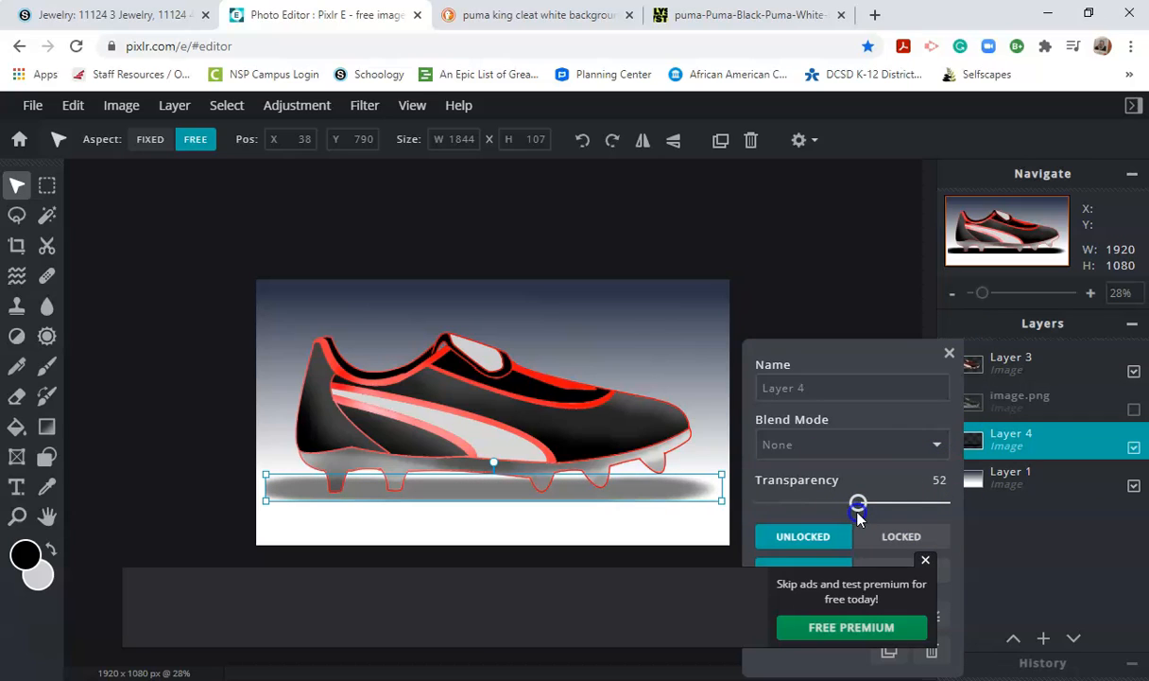
click(950, 352)
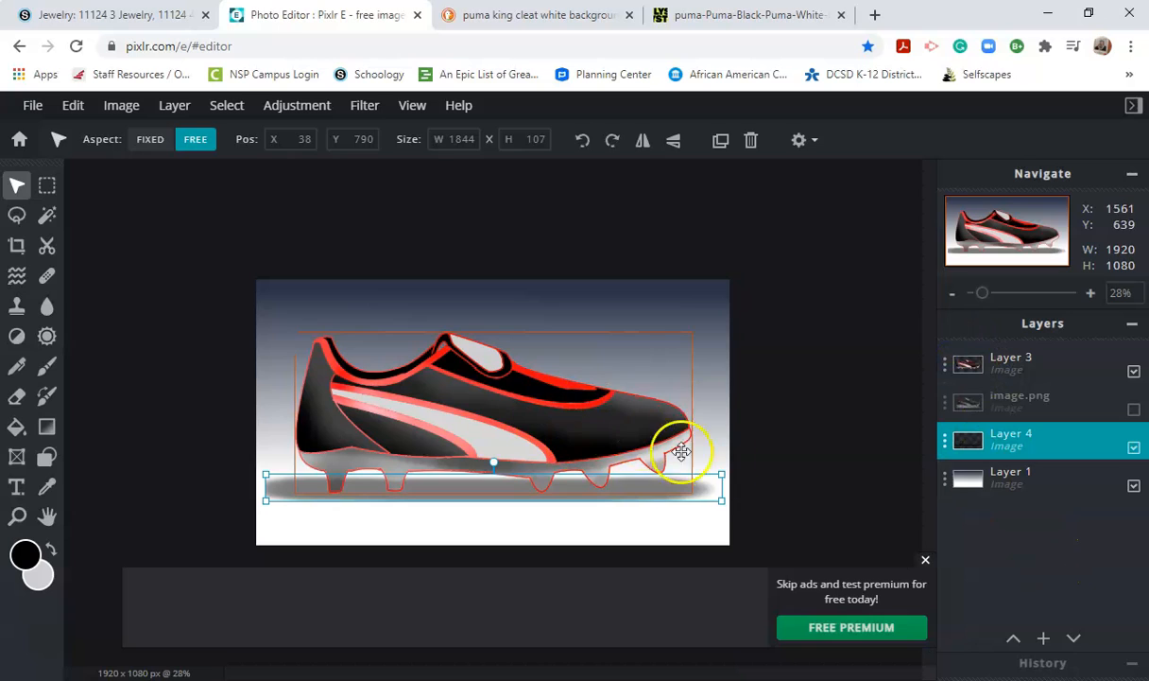
- Compare the shadow against the photo by toggling Layer 3 and image.png, restore the drawing view, and dismiss the premium advert
click(811, 471)
click(1135, 372)
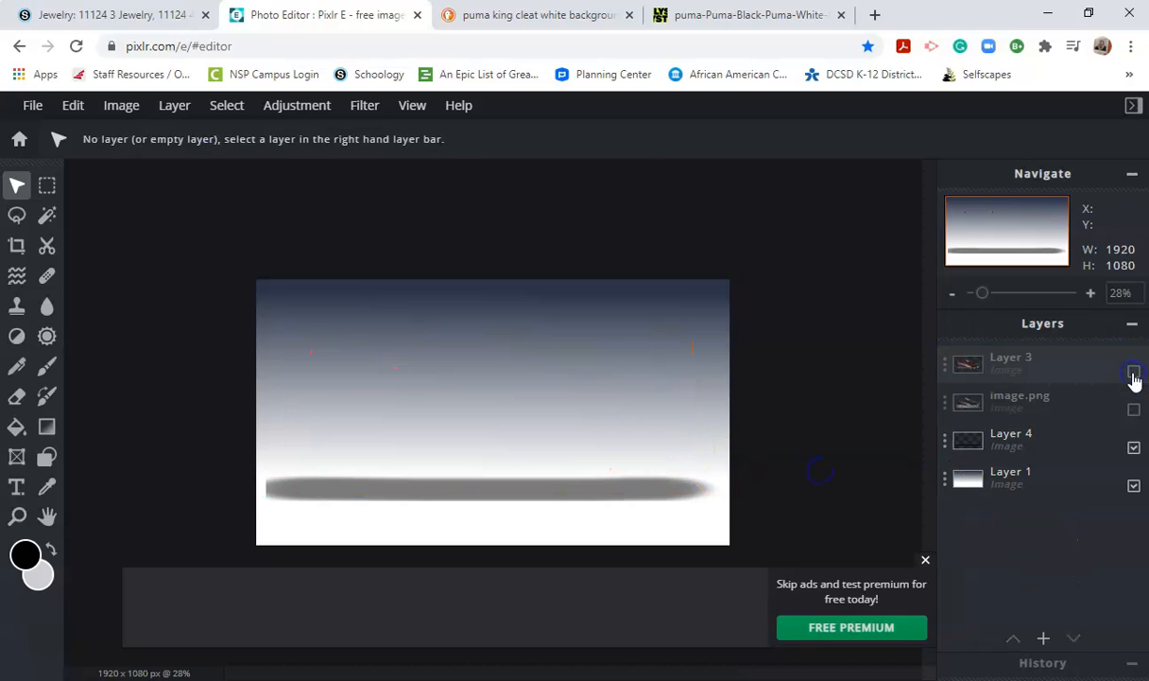
click(1135, 402)
click(1134, 409)
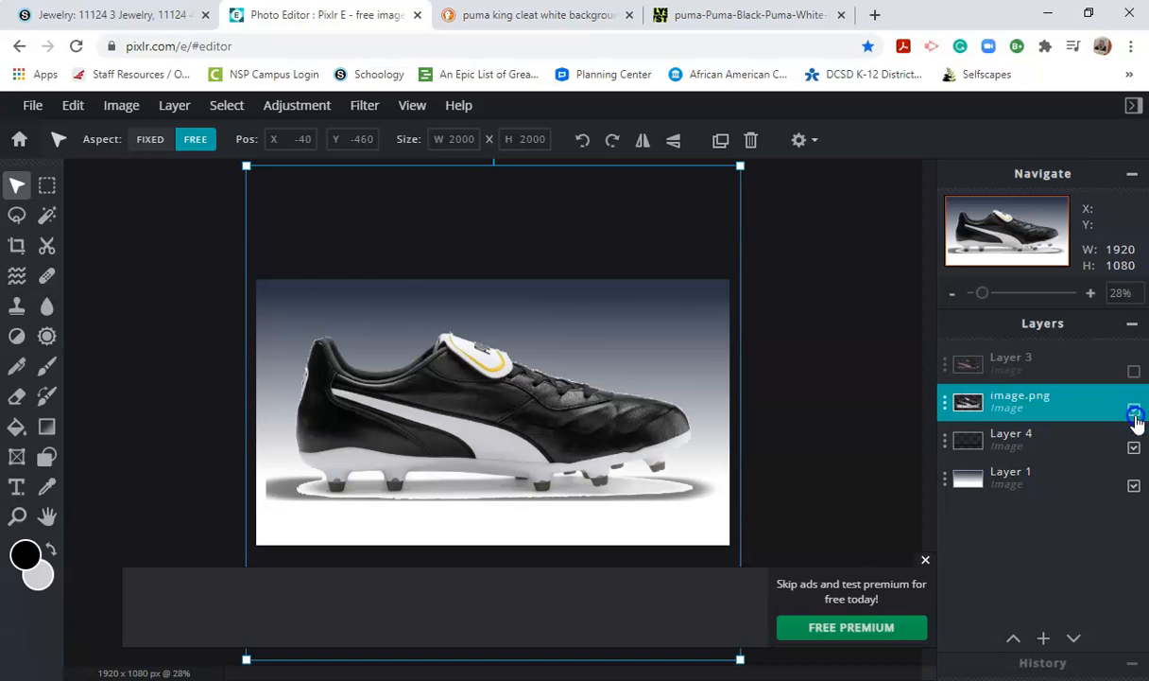
click(1134, 410)
click(1134, 371)
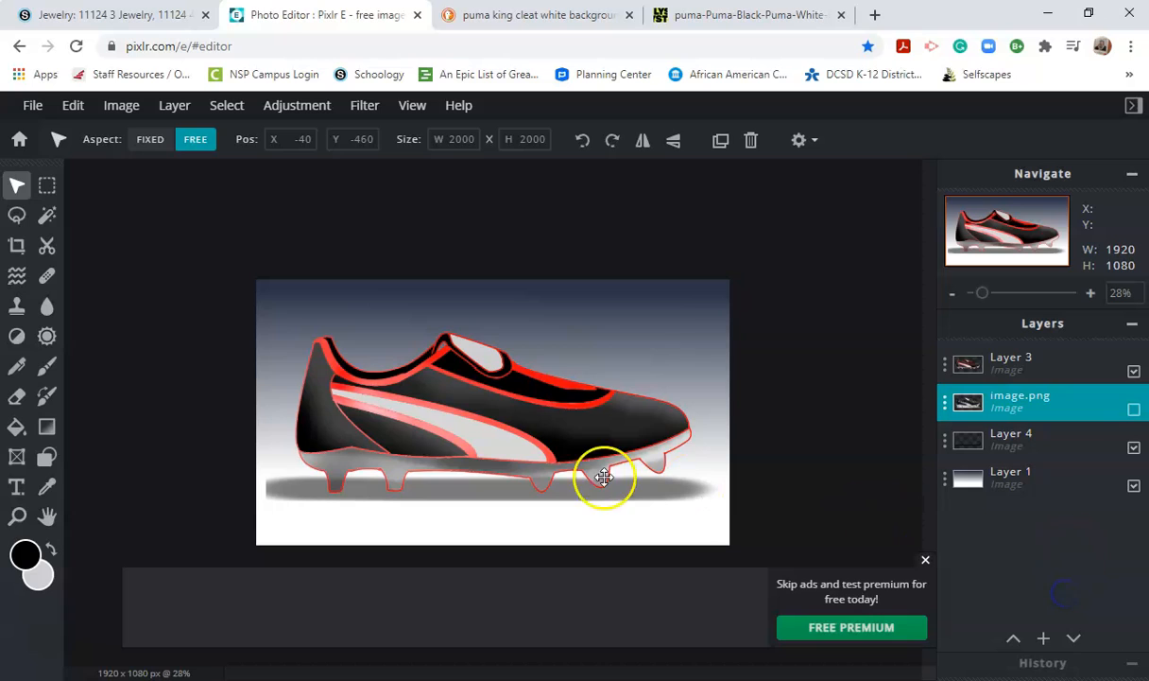
click(925, 561)
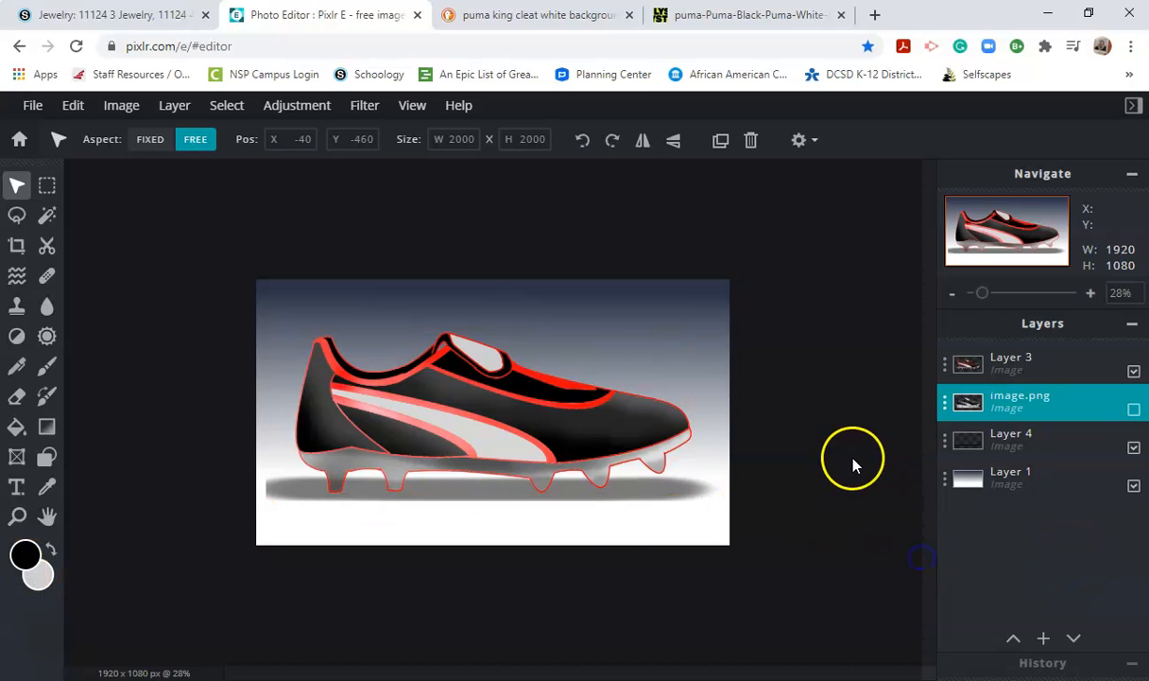